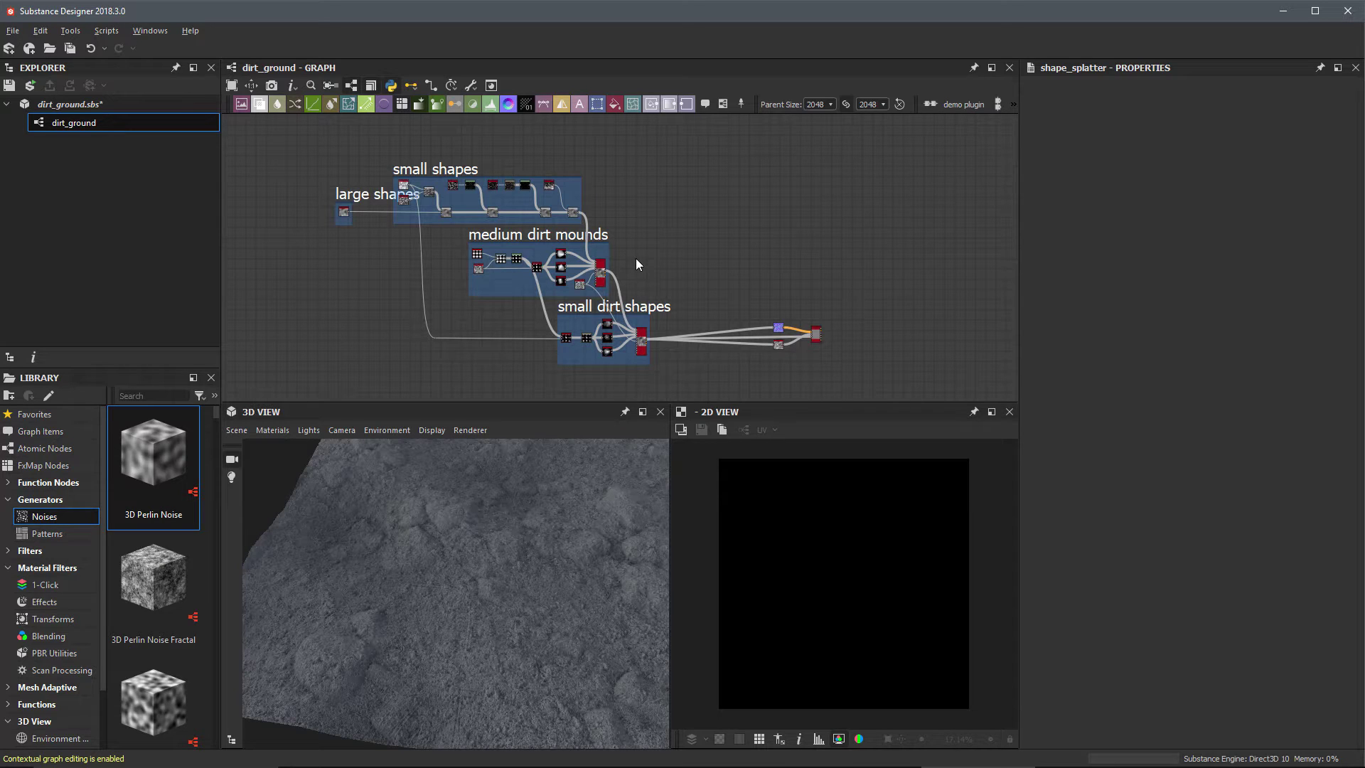
# Step: Add a Levels node beside the medium dirt mounds frame and feed it from that frame's Warp node
pyautogui.scroll(6, 624, 279)
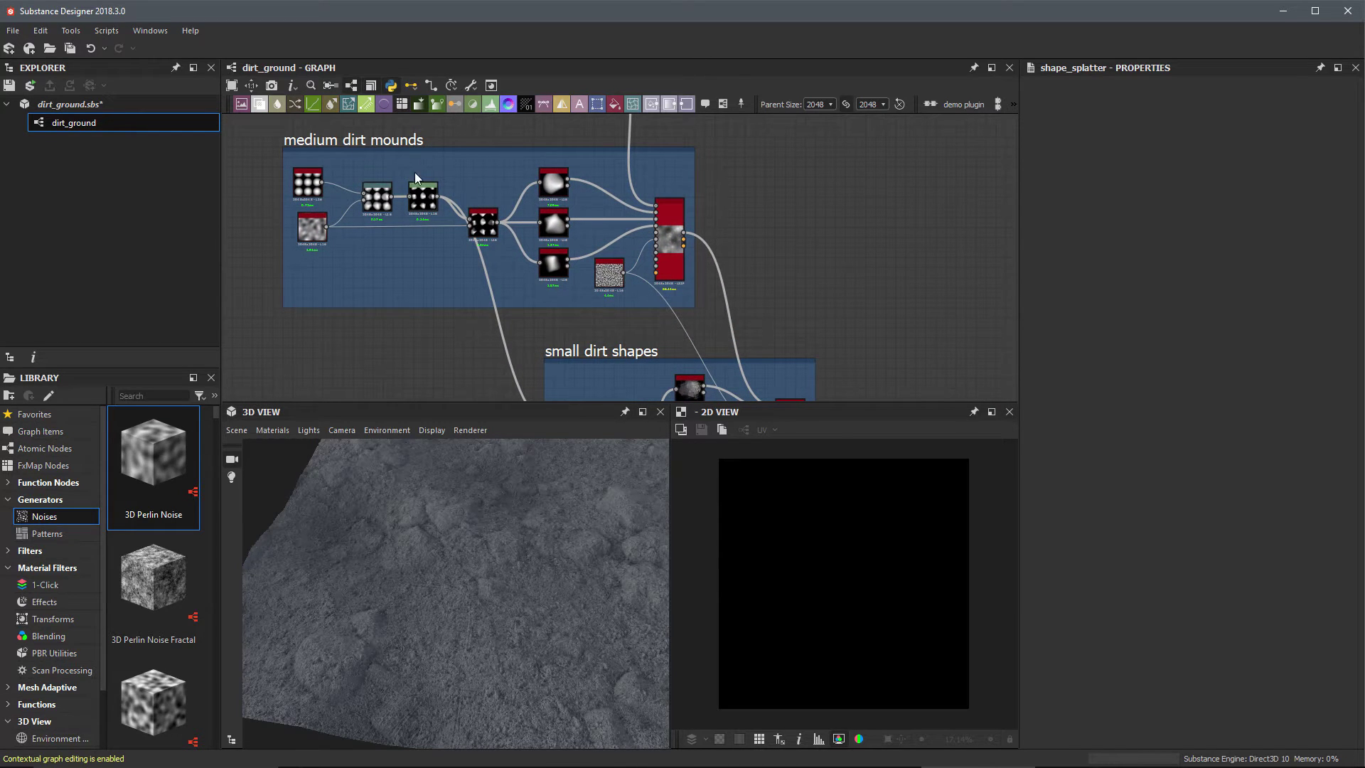
pyautogui.doubleClick(307, 183)
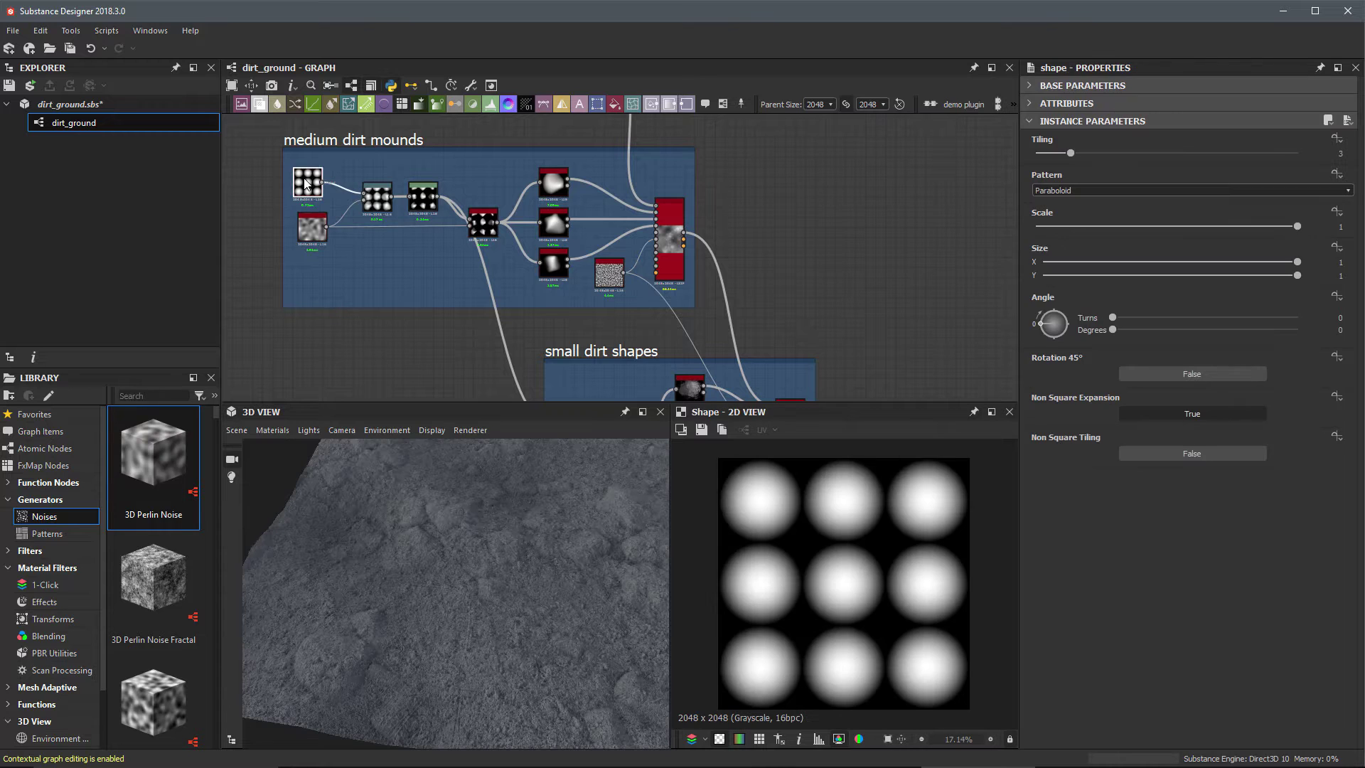
pyautogui.scroll(3, 307, 184)
pyautogui.doubleClick(426, 203)
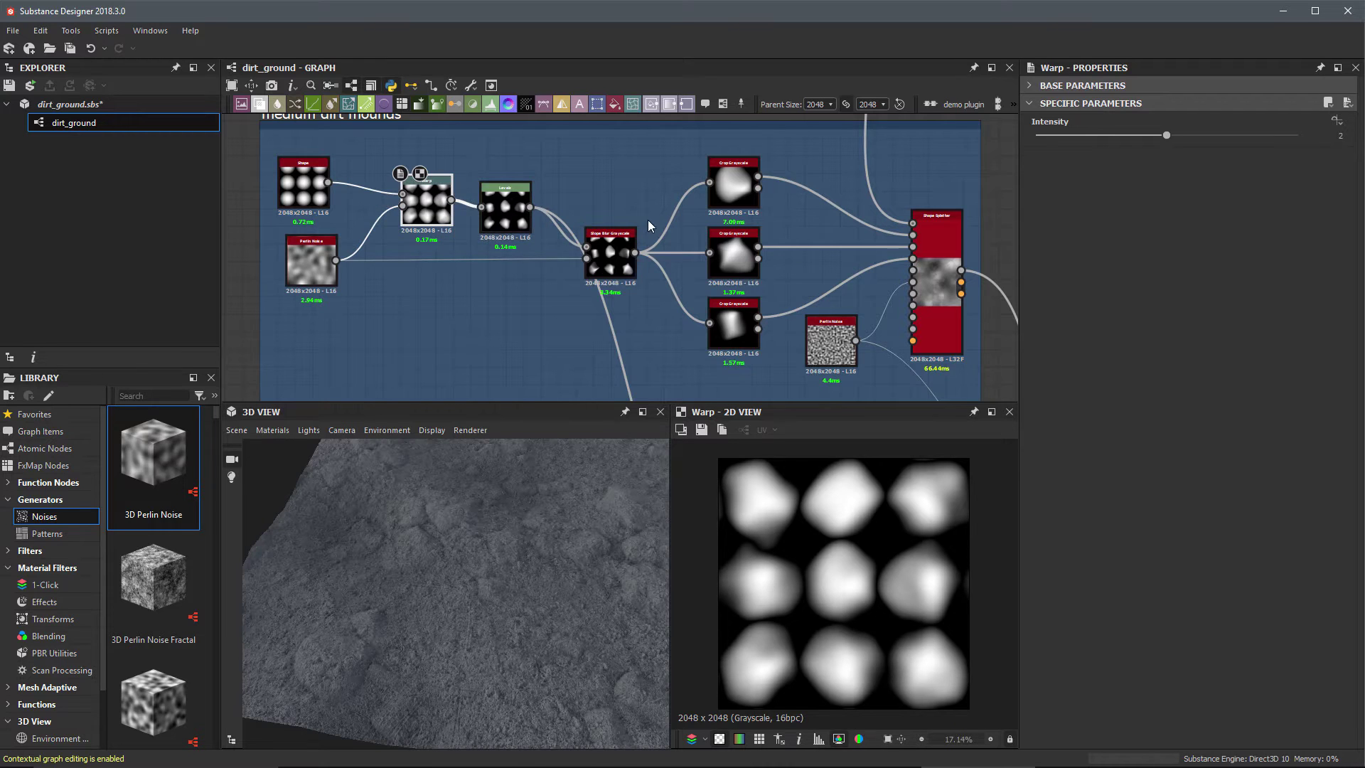
pyautogui.scroll(-1, 707, 221)
pyautogui.scroll(-3, 706, 219)
pyautogui.press('space')
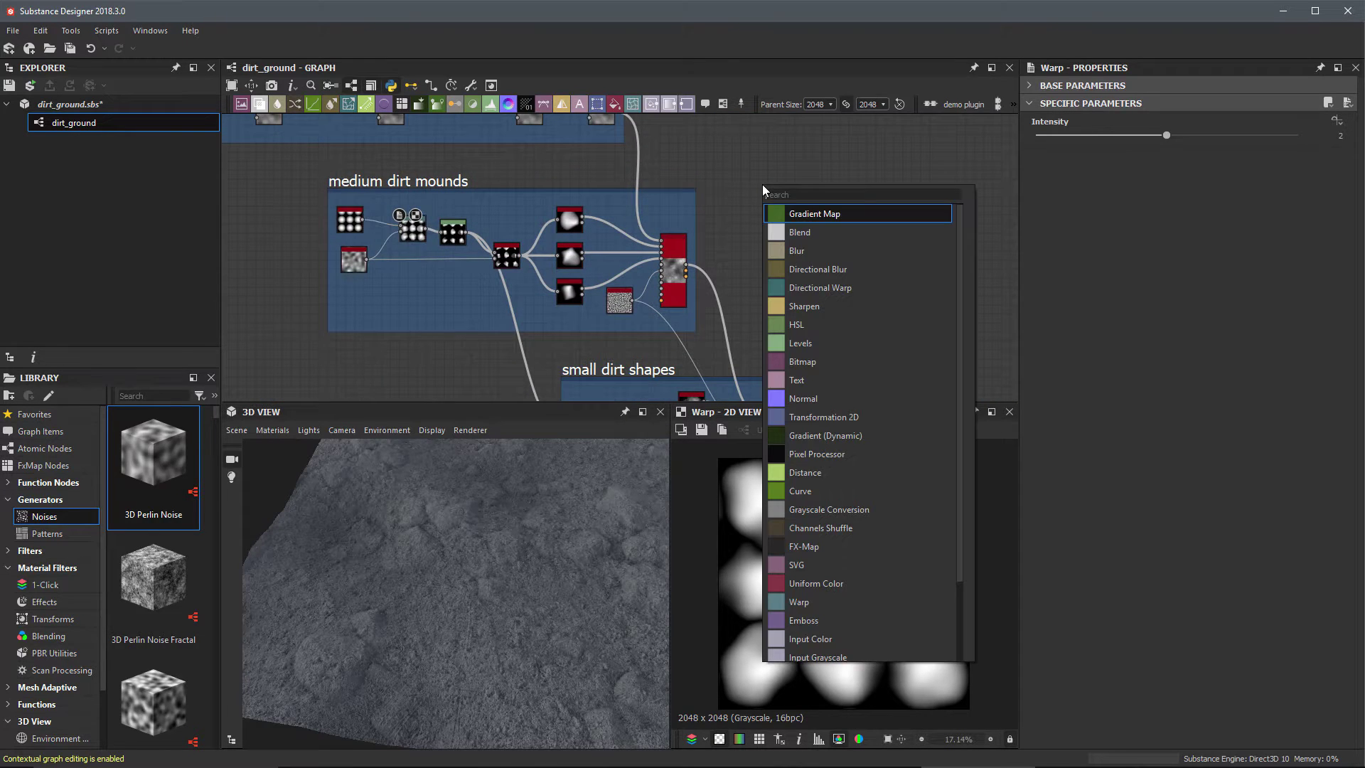
pyautogui.click(802, 344)
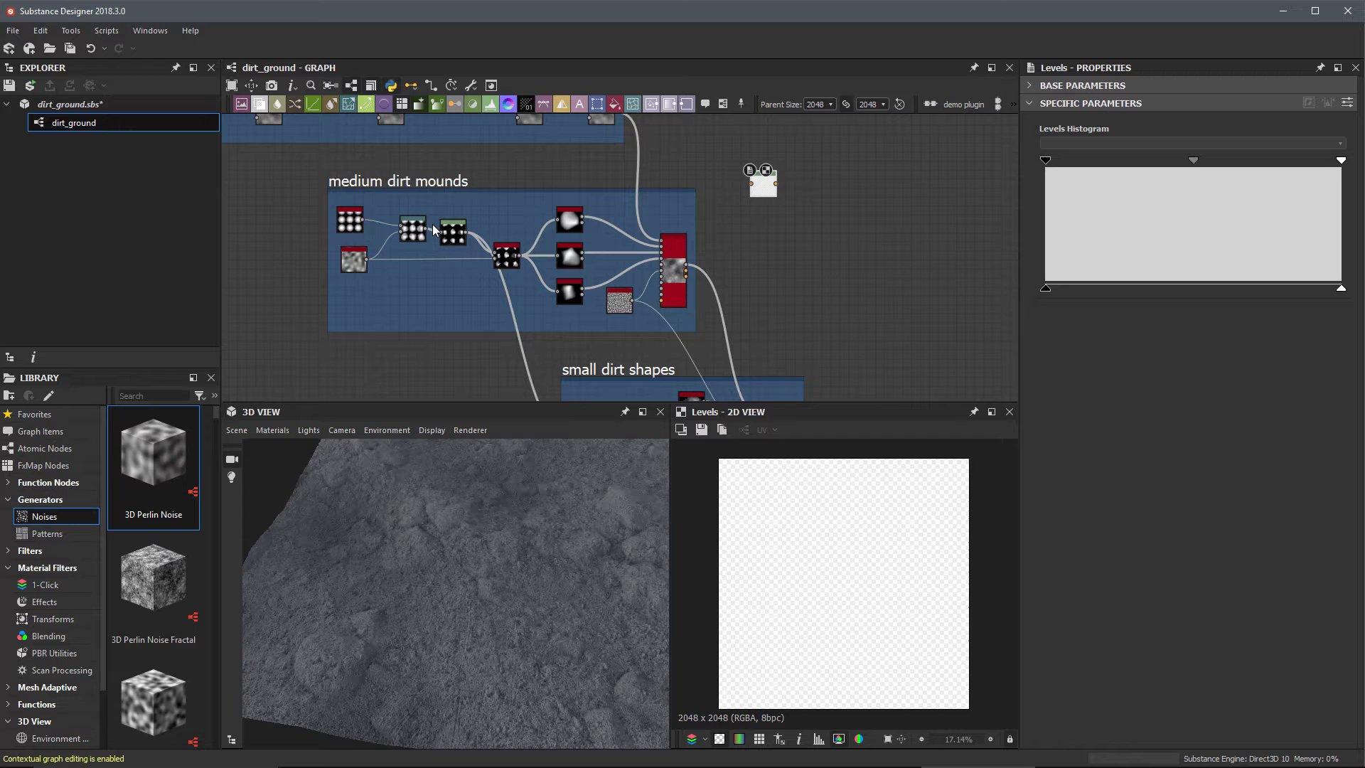
pyautogui.moveTo(425, 228); pyautogui.dragTo(787, 225)
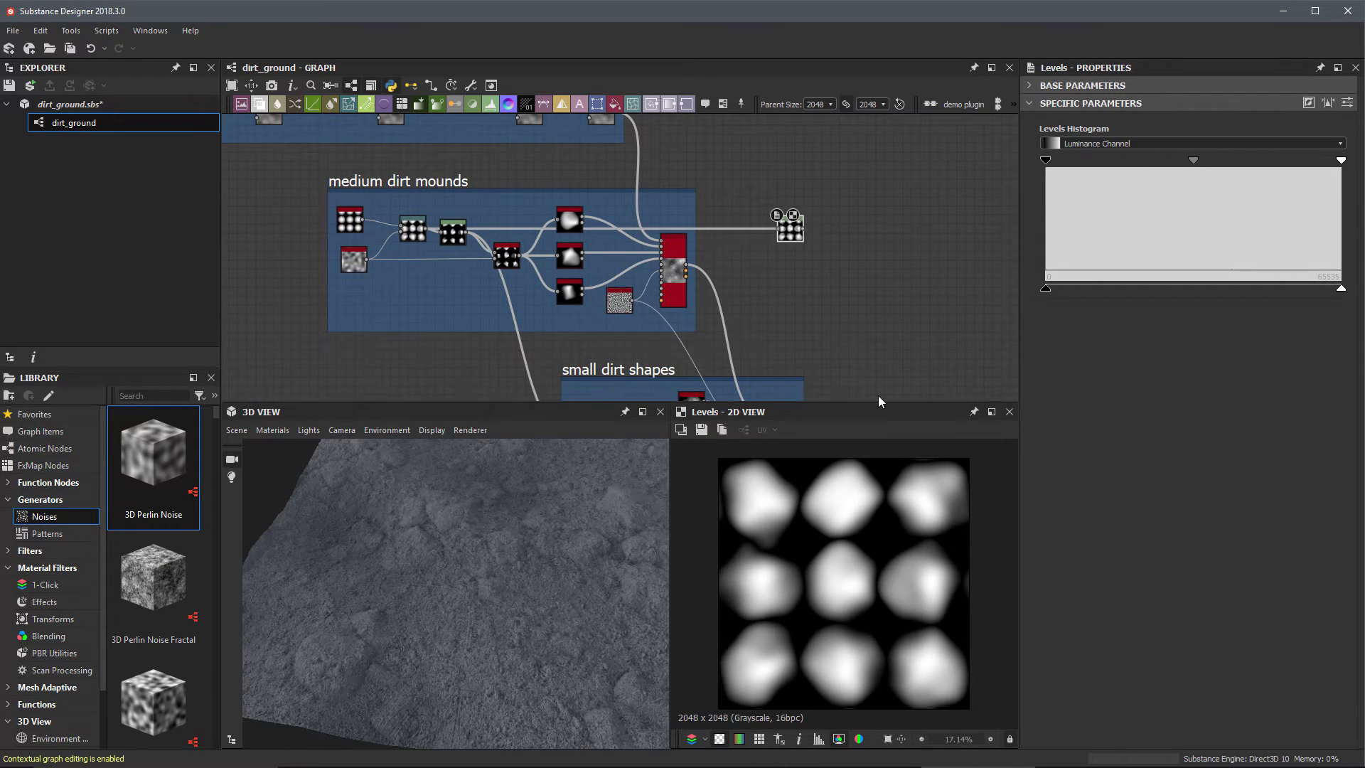
# Step: Raise the Levels node's black input to about four fifths of the histogram and adjust its midtone to shrink the shapes into separate rounded pebbles
pyautogui.scroll(1, 848, 334)
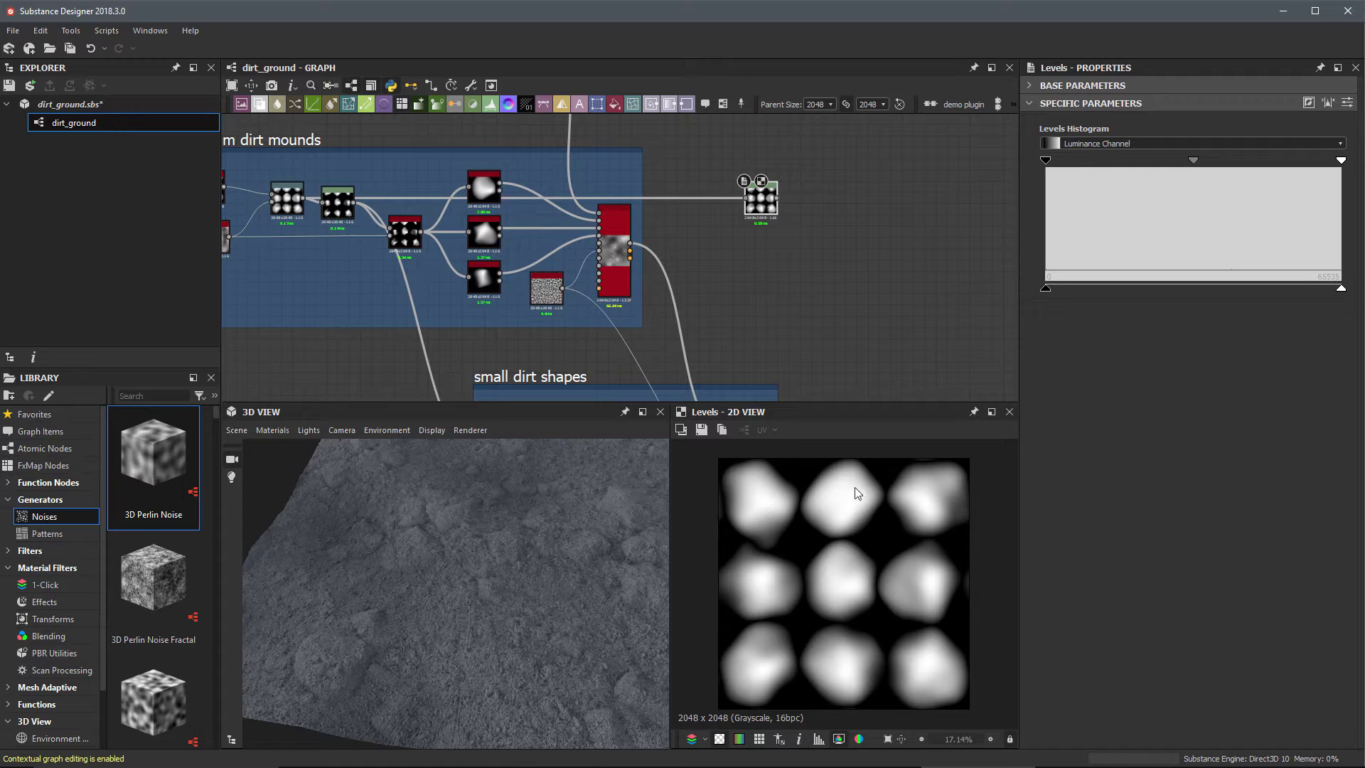
pyautogui.moveTo(1053, 166); pyautogui.dragTo(1253, 165)
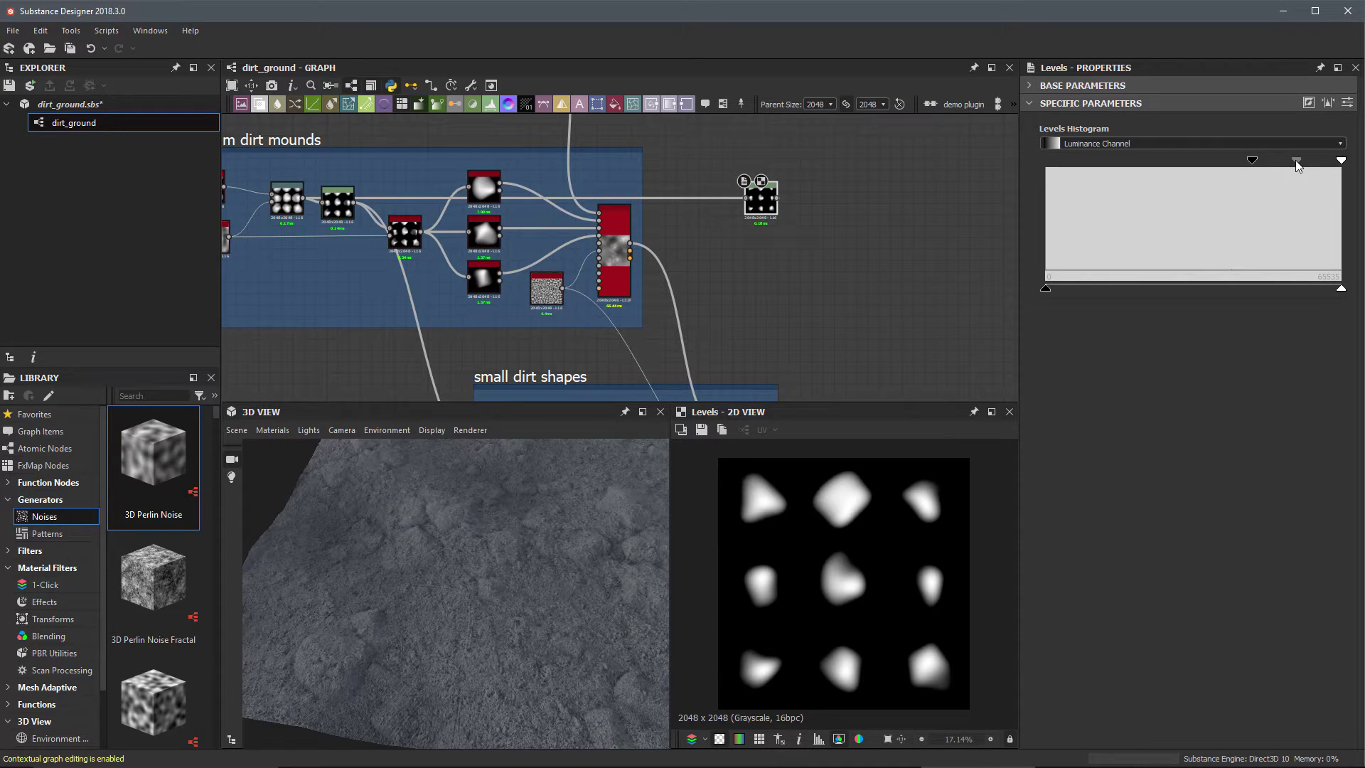
pyautogui.moveTo(1296, 163)
pyautogui.mouseDown()
pyautogui.moveTo(1269, 164)
pyautogui.moveTo(1283, 174)
pyautogui.mouseUp()
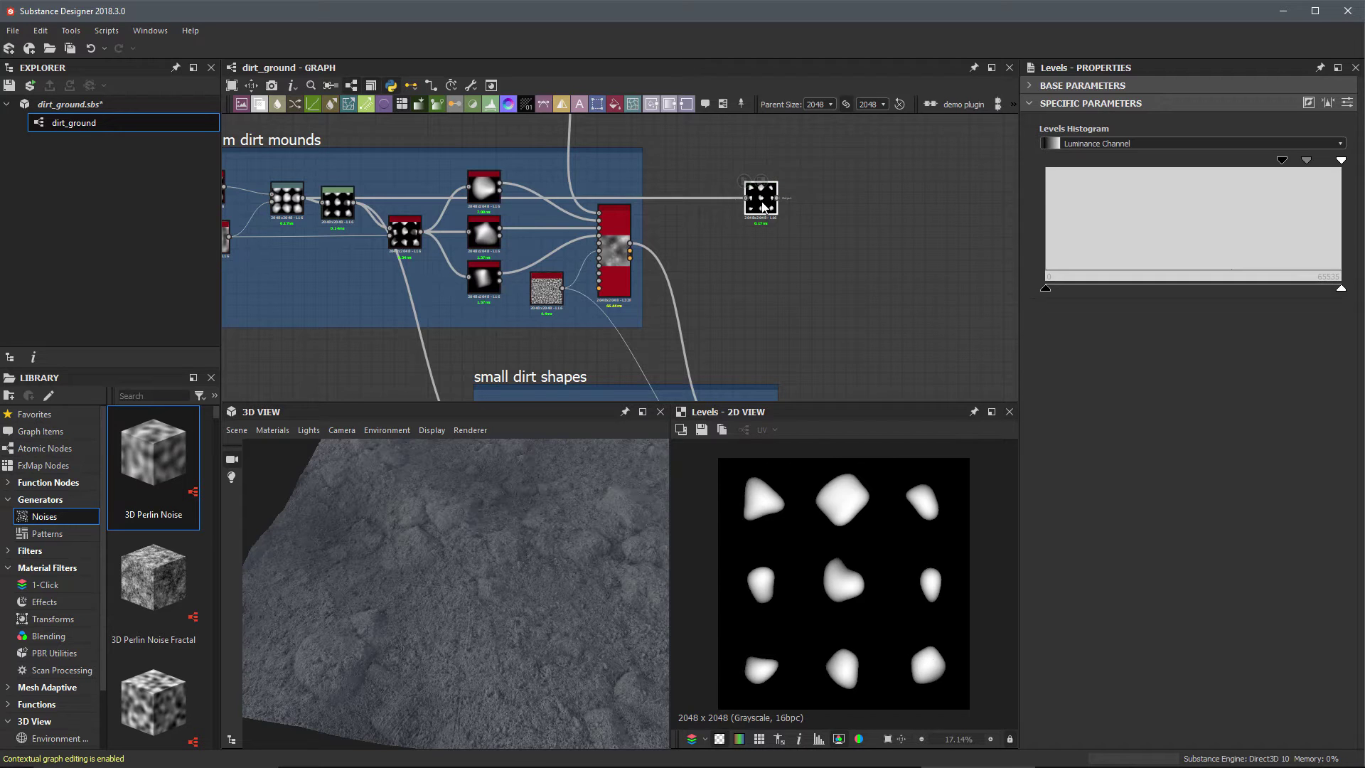
pyautogui.moveTo(761, 203); pyautogui.dragTo(750, 203)
# Step: Add a Shape Splatter node and place it beyond the new Levels node
pyautogui.moveTo(840, 230); pyautogui.dragTo(758, 203, button='middle')
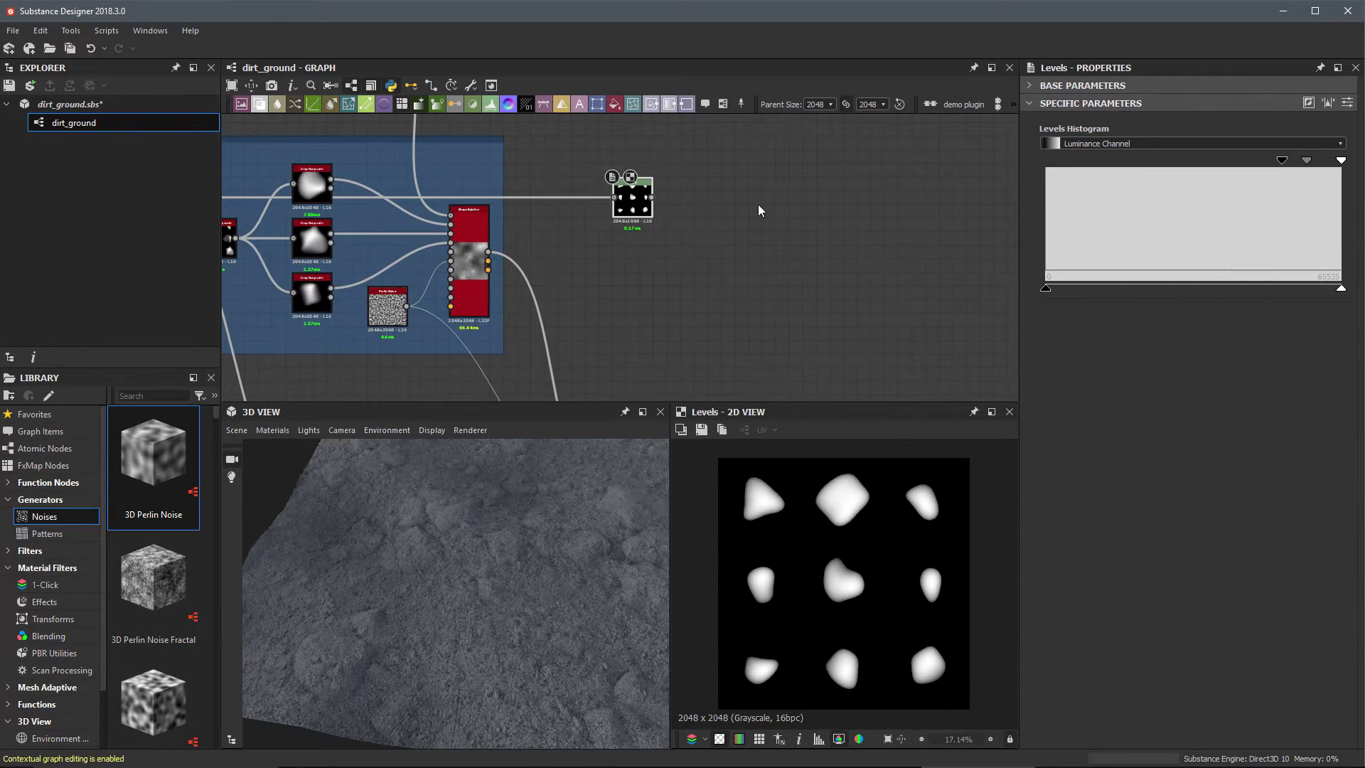
pyautogui.press('space')
pyautogui.write('shap')
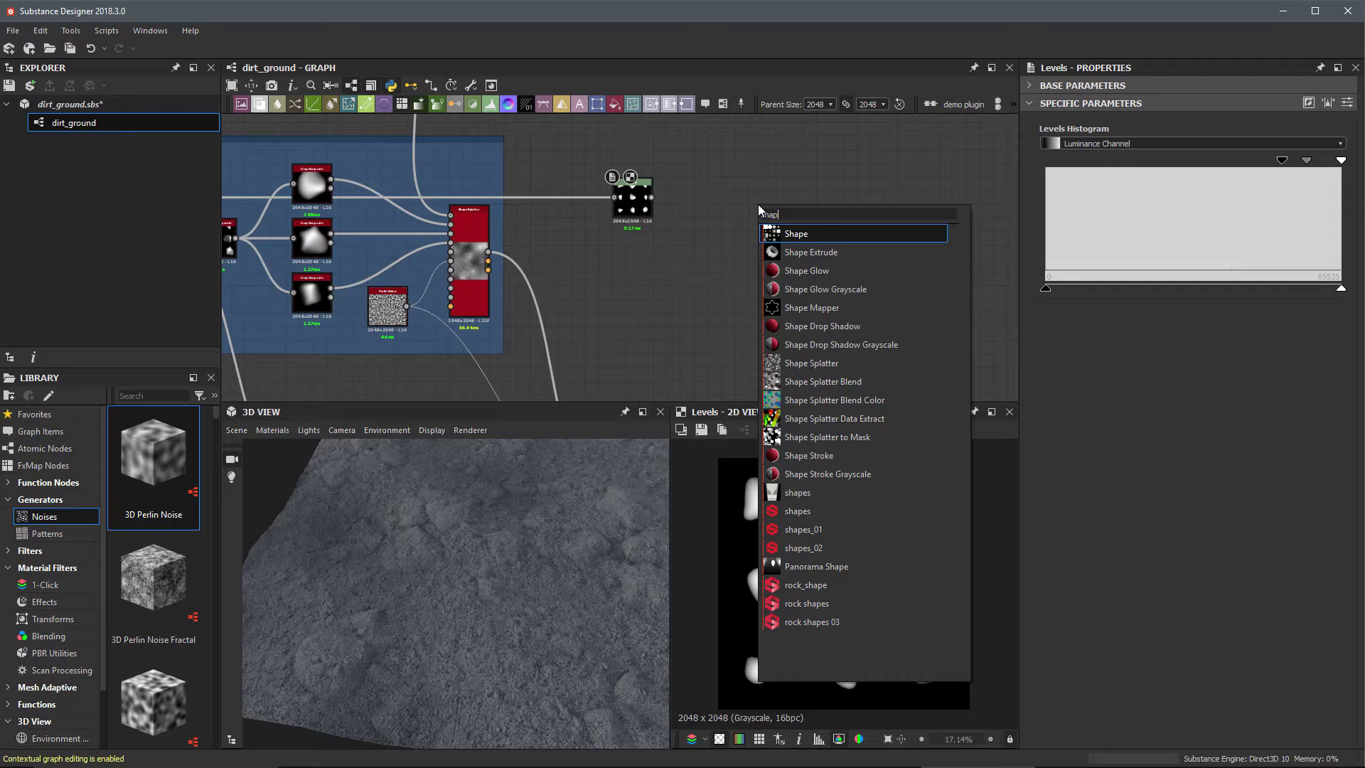
pyautogui.click(792, 363)
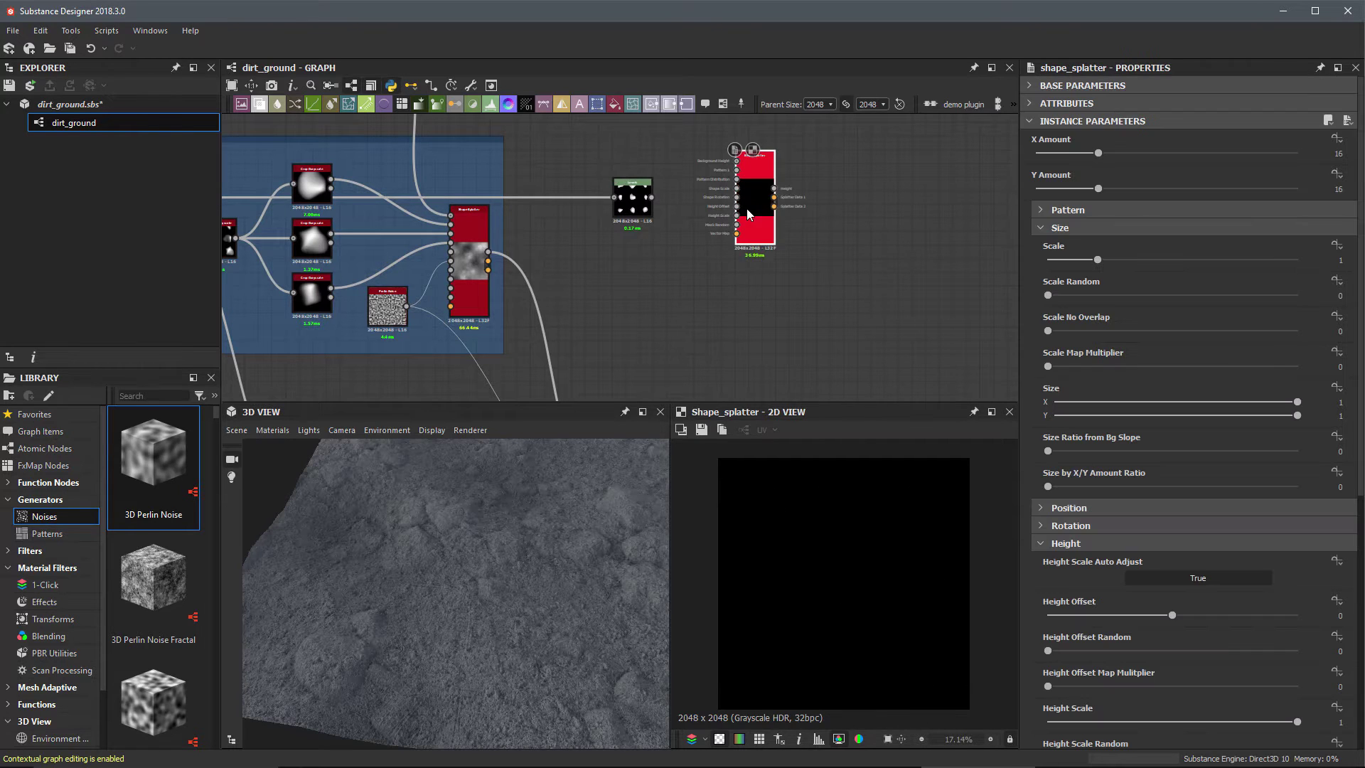
pyautogui.moveTo(782, 195); pyautogui.dragTo(795, 267)
pyautogui.moveTo(710, 323); pyautogui.dragTo(631, 207, button='middle')
# Step: Connect the height output of the small dirt shapes splatter to the new Shape Splatter's Background Height input
pyautogui.scroll(-2, 707, 250)
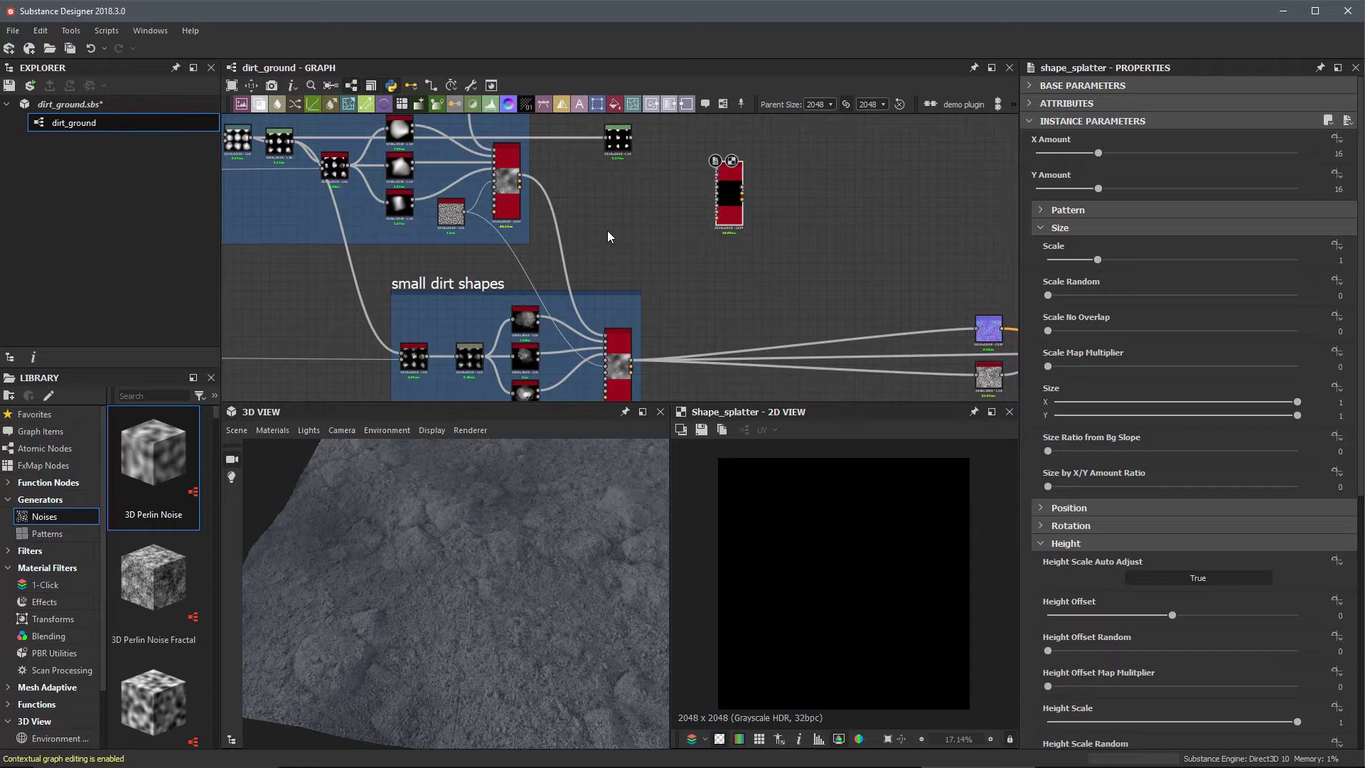
pyautogui.moveTo(611, 236); pyautogui.dragTo(595, 230, button='middle')
pyautogui.scroll(1, 605, 324)
pyautogui.moveTo(629, 351); pyautogui.dragTo(588, 324, button='middle')
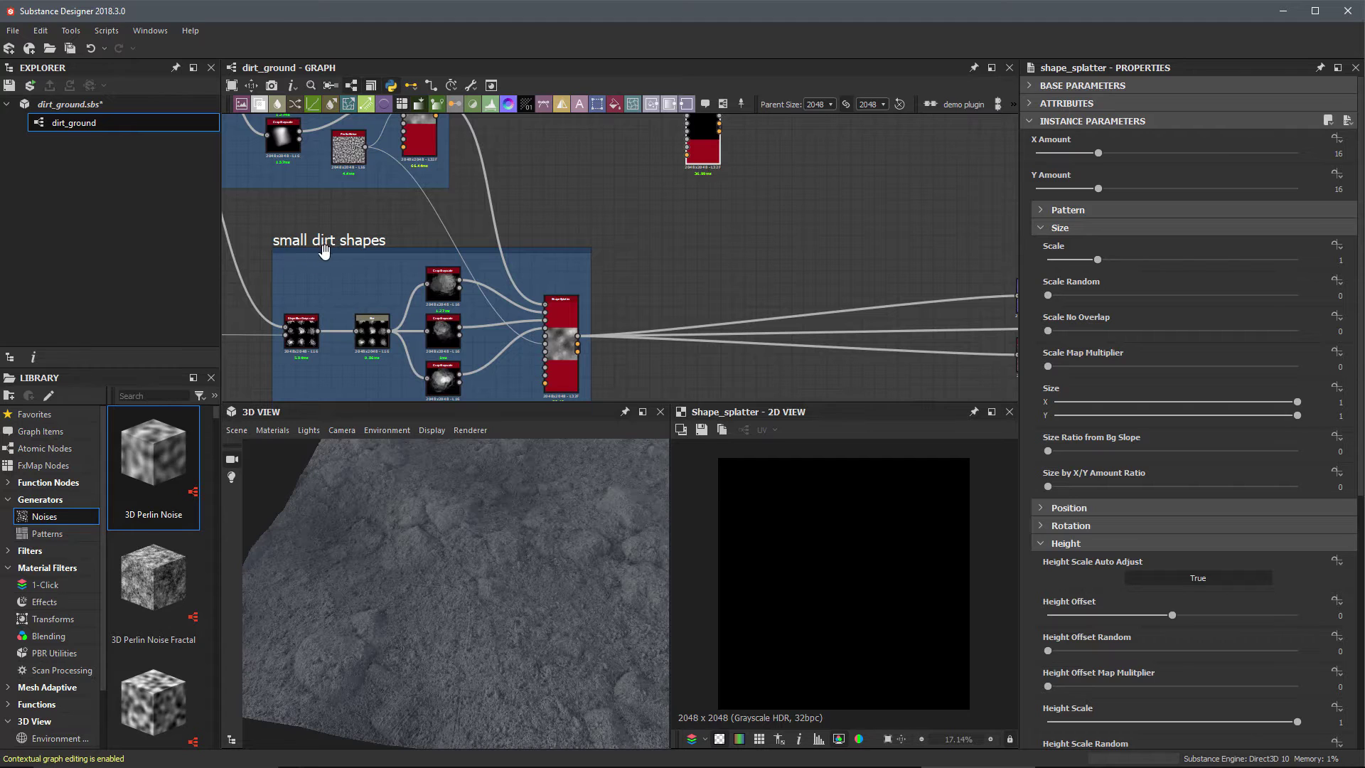
pyautogui.scroll(-1, 618, 289)
pyautogui.moveTo(618, 289); pyautogui.dragTo(567, 313, button='middle')
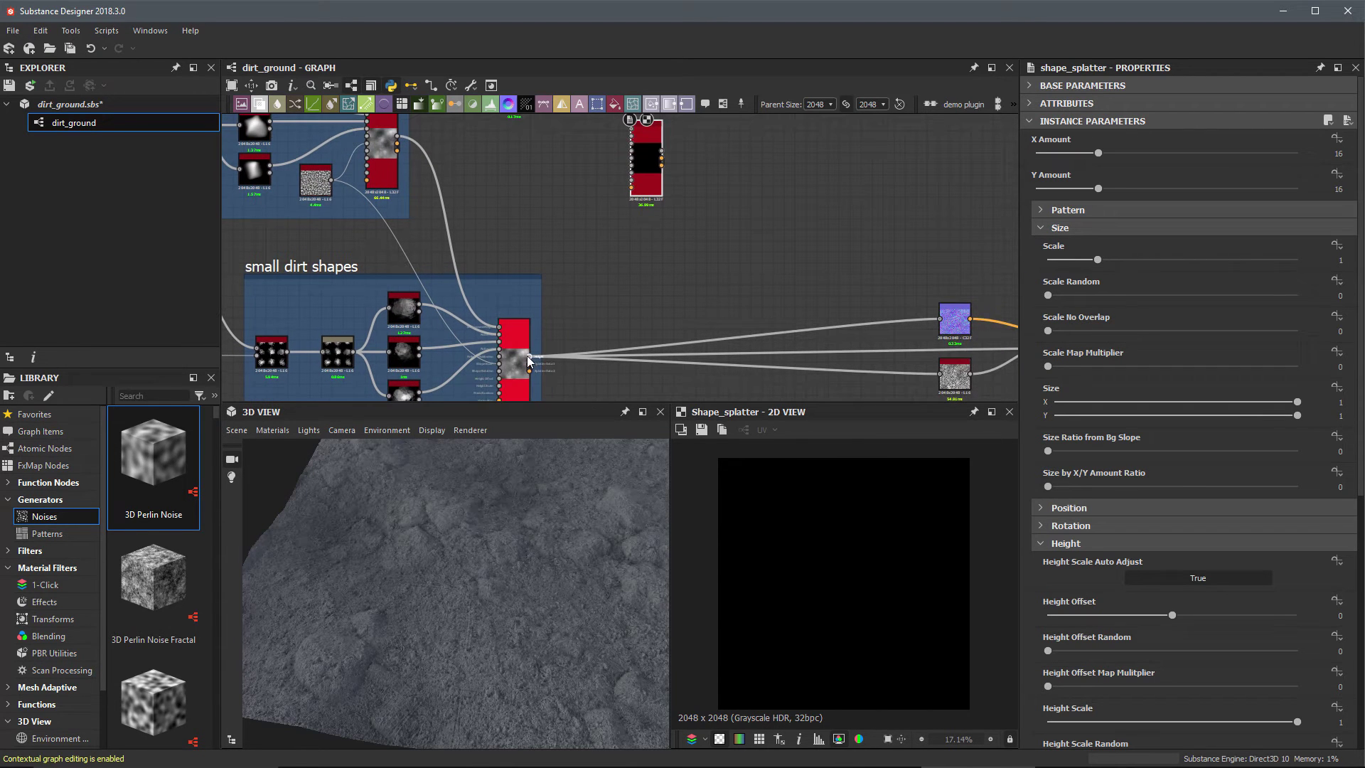
pyautogui.moveTo(531, 355); pyautogui.dragTo(632, 133)
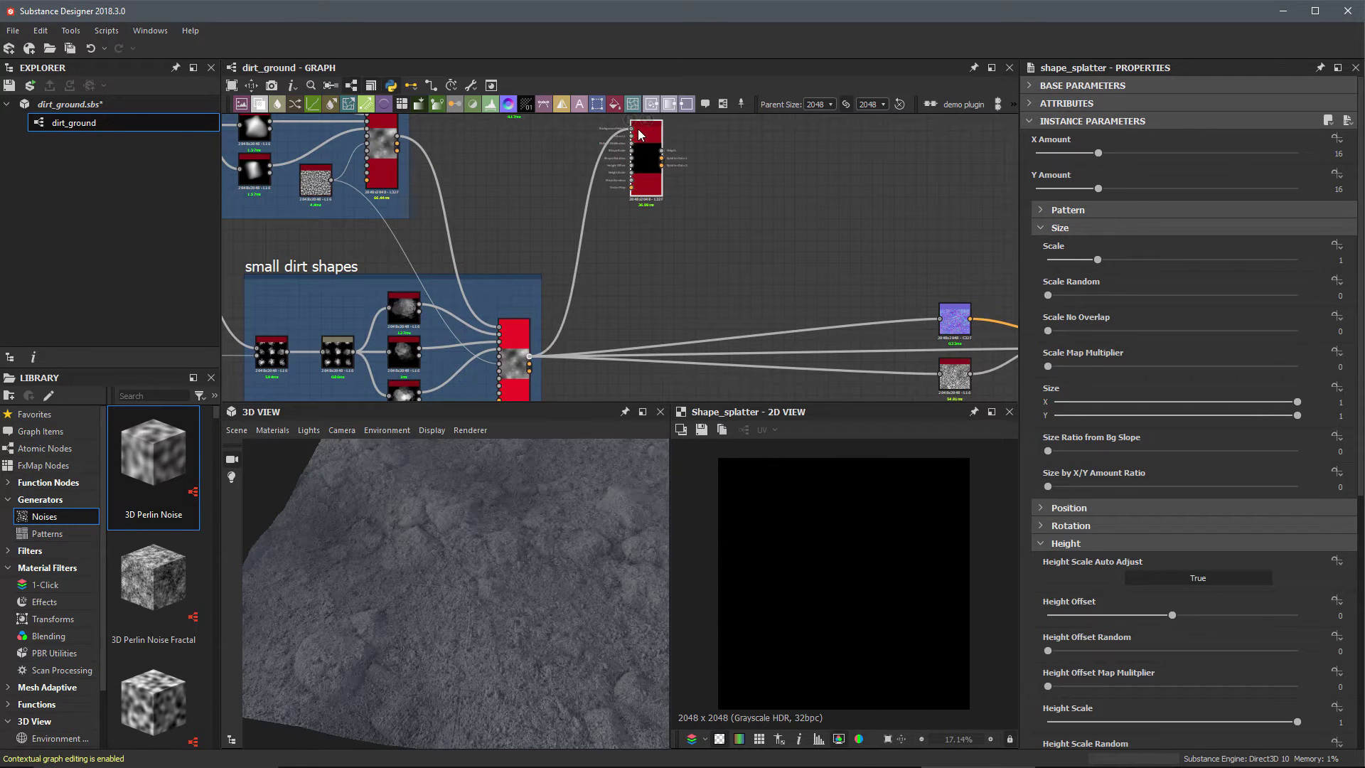
pyautogui.scroll(5, 713, 228)
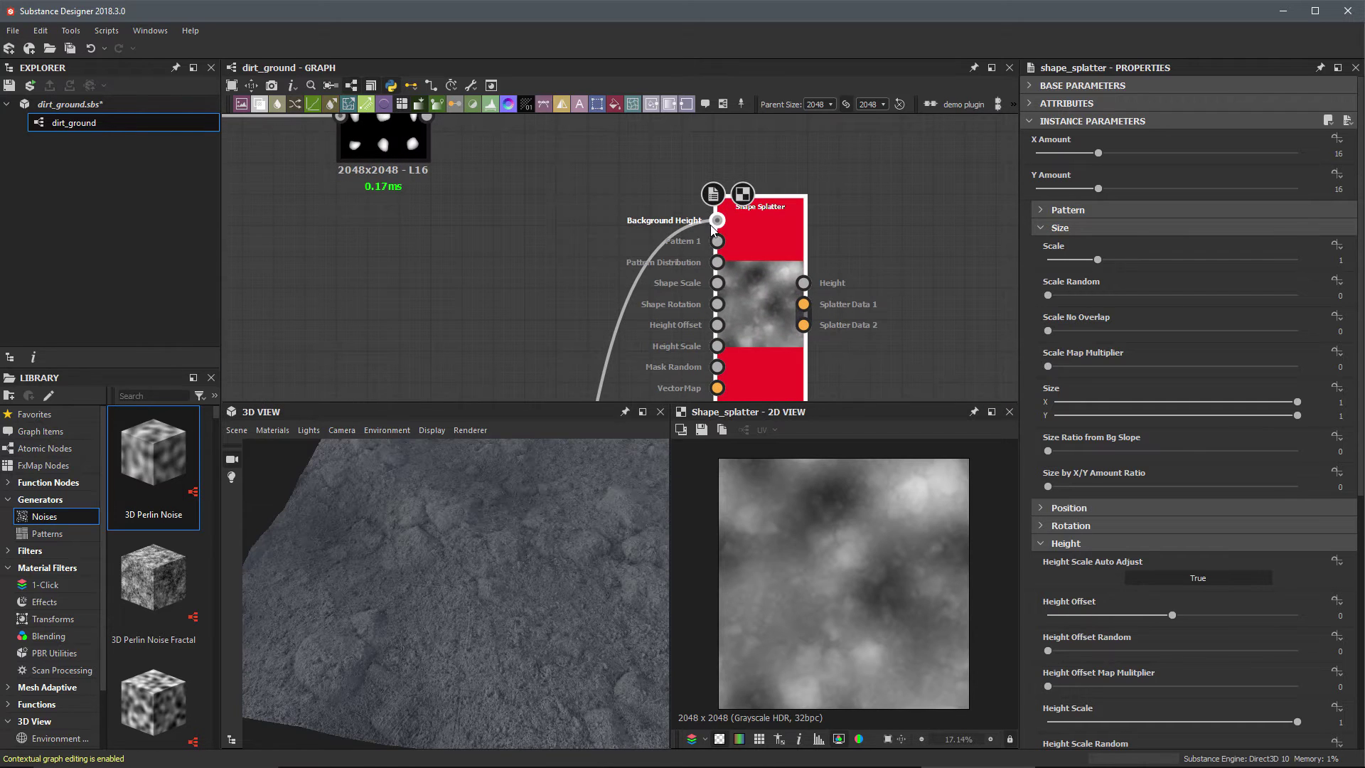
# Step: Add a Crop Grayscale node fed by the Levels output and display its Area output with the crop frame
pyautogui.moveTo(750, 243); pyautogui.dragTo(813, 243)
pyautogui.scroll(-1, 462, 182)
pyautogui.moveTo(461, 182); pyautogui.dragTo(472, 232, button='middle')
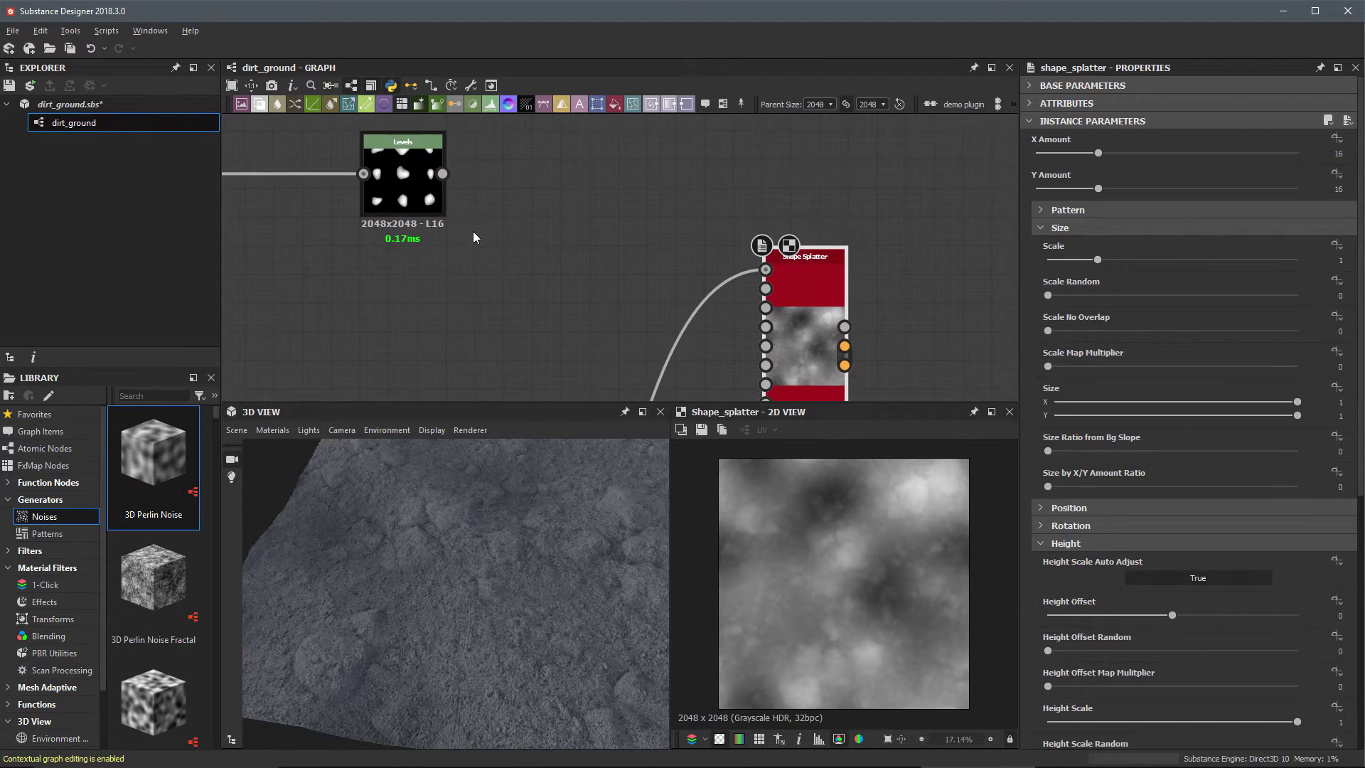
pyautogui.click(410, 183)
pyautogui.doubleClick(410, 183)
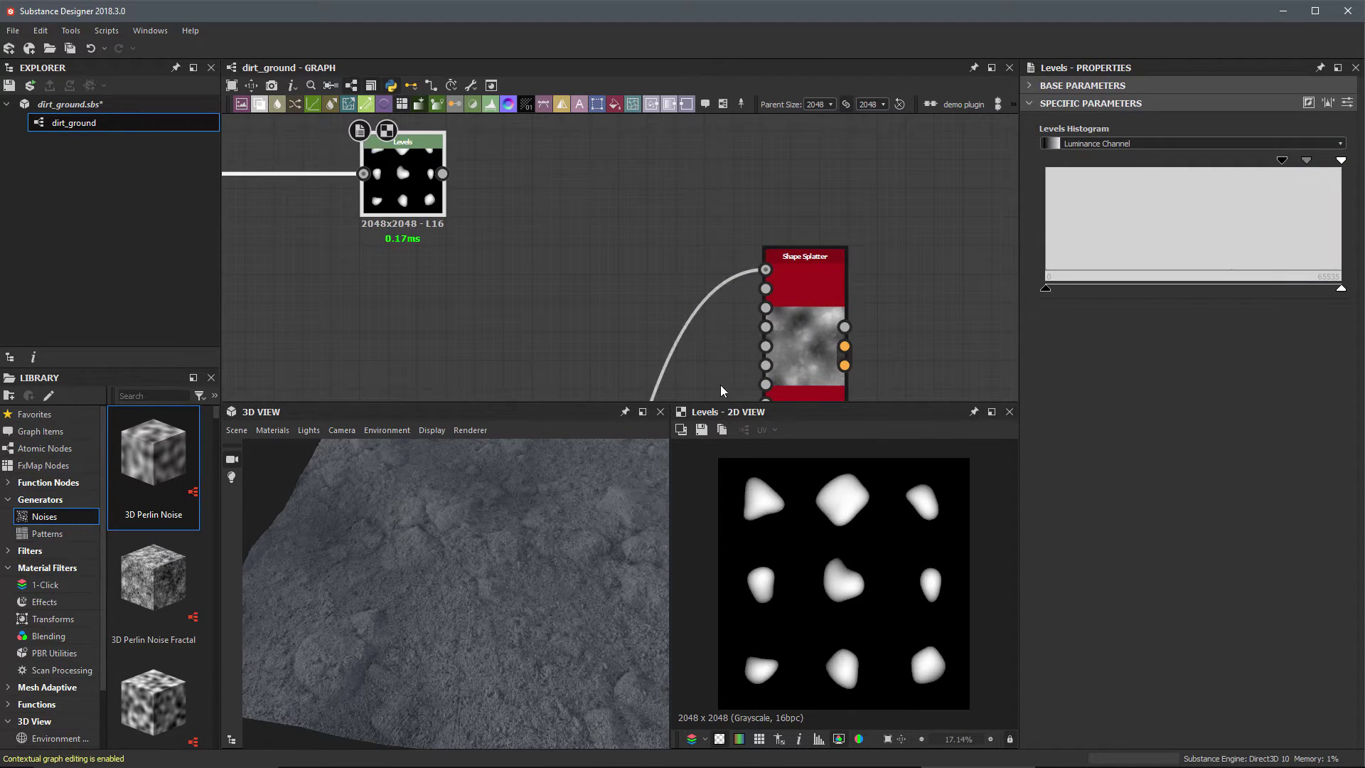
pyautogui.click(537, 240)
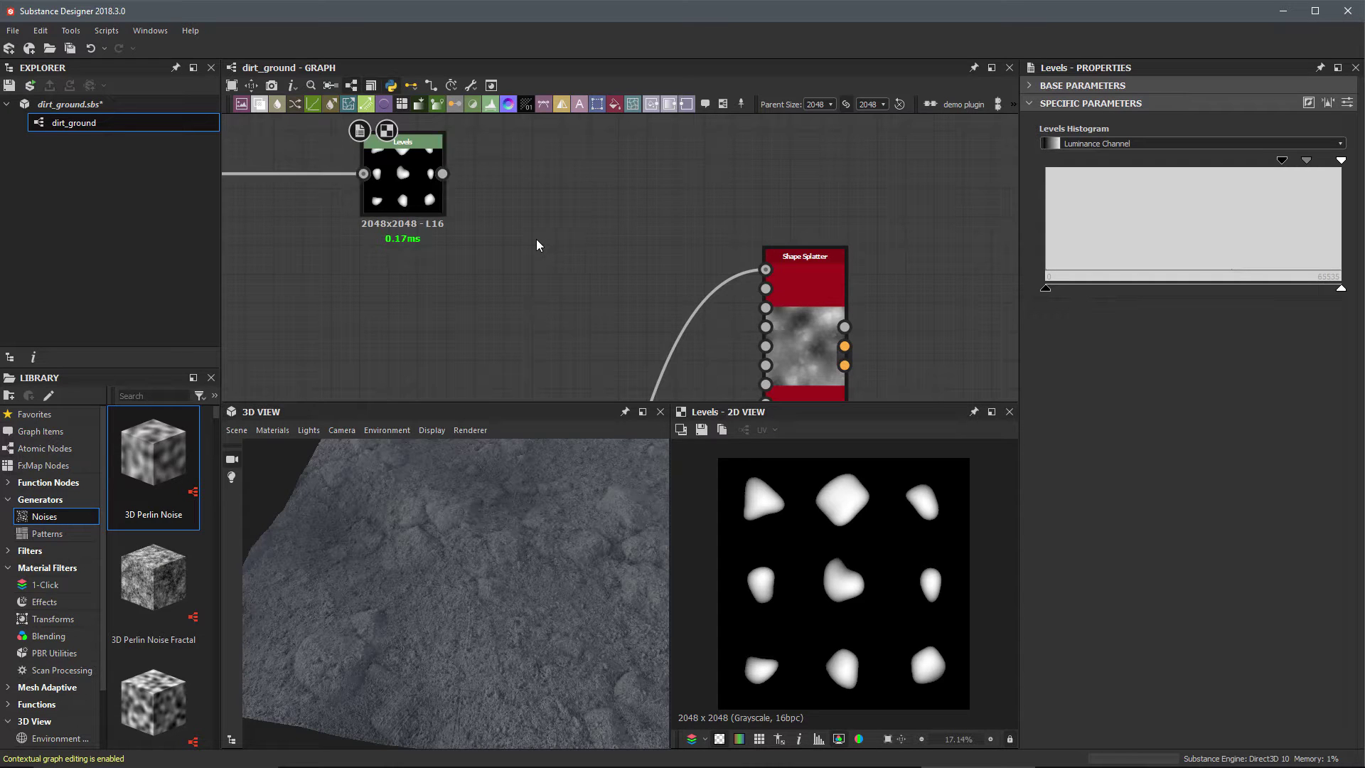
pyautogui.press('space')
pyautogui.write('cr')
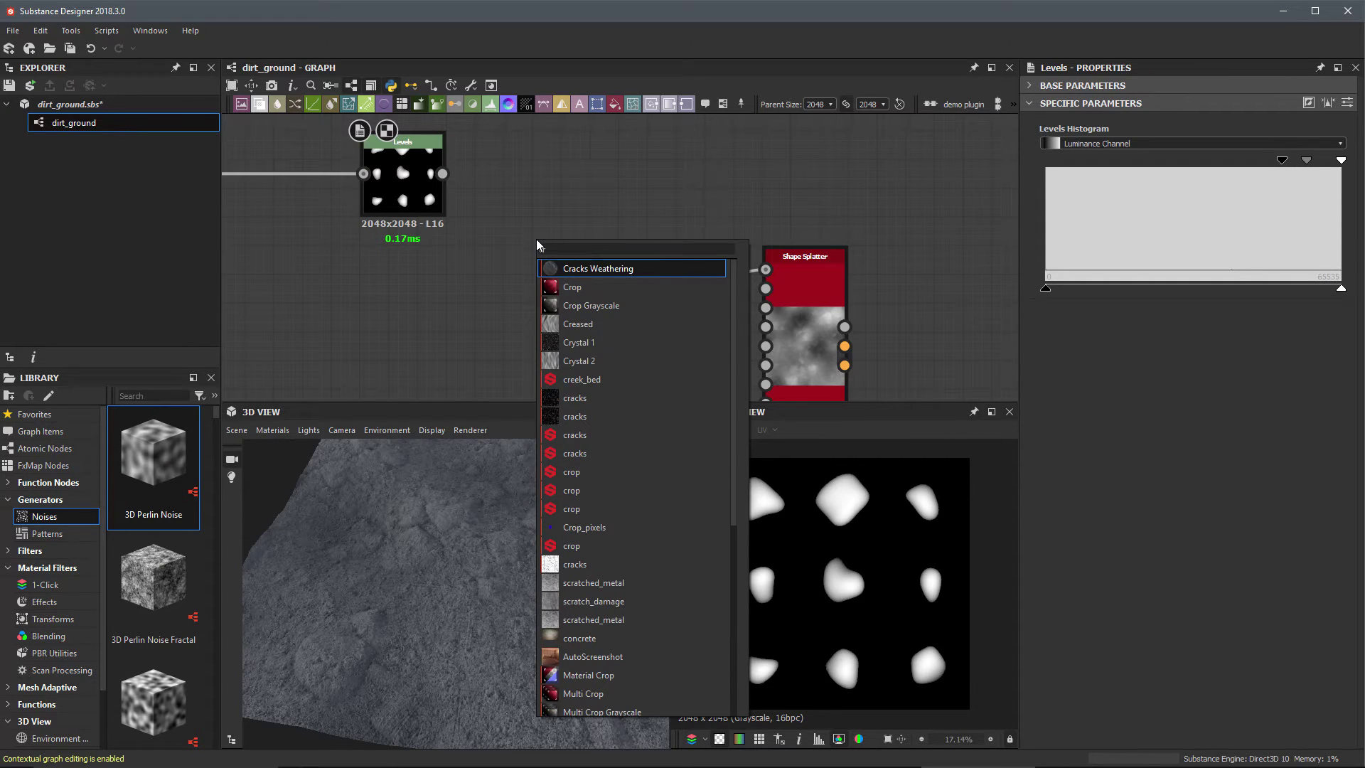
pyautogui.click(590, 305)
pyautogui.moveTo(442, 174); pyautogui.dragTo(576, 204)
pyautogui.click(615, 198)
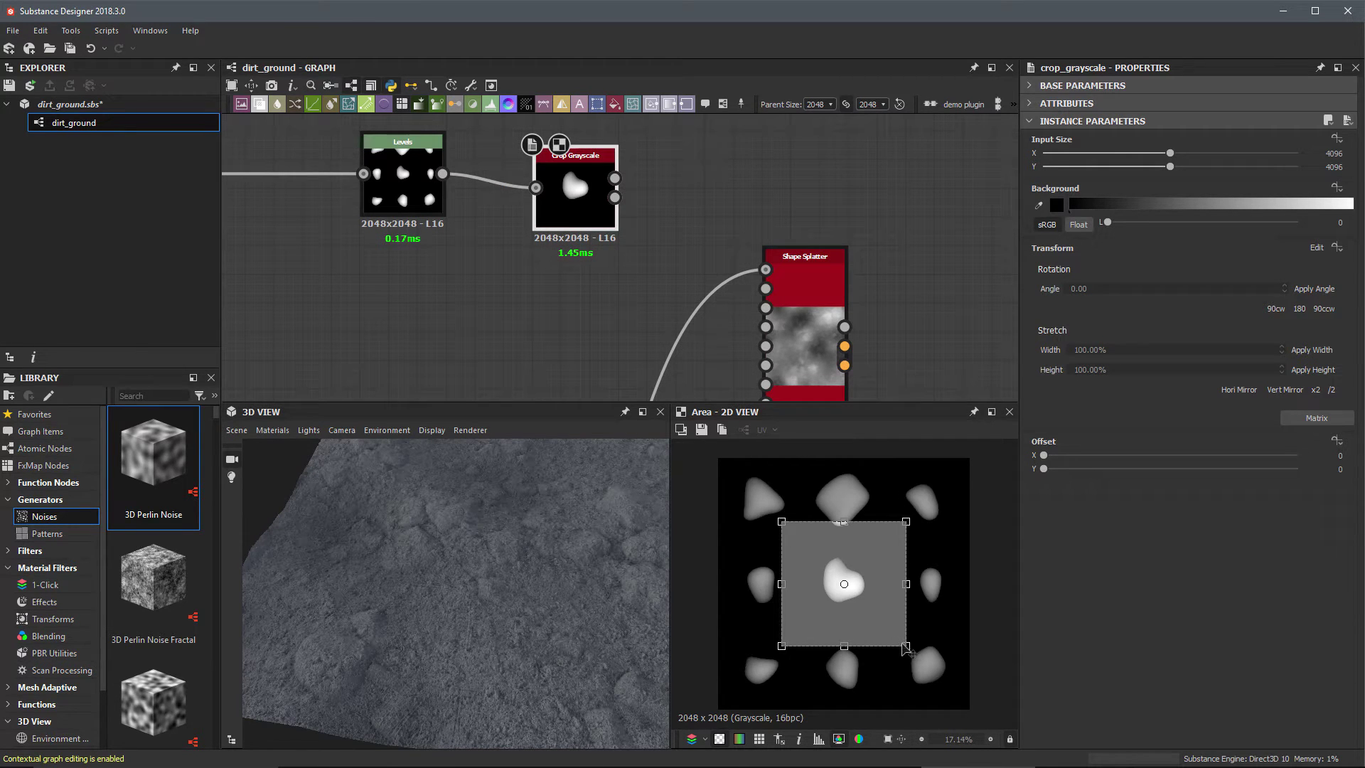
# Step: Shrink the crop frame and fit it around the rightmost pebble of the middle row, then move the crop node up
pyautogui.moveTo(905, 647); pyautogui.dragTo(849, 586)
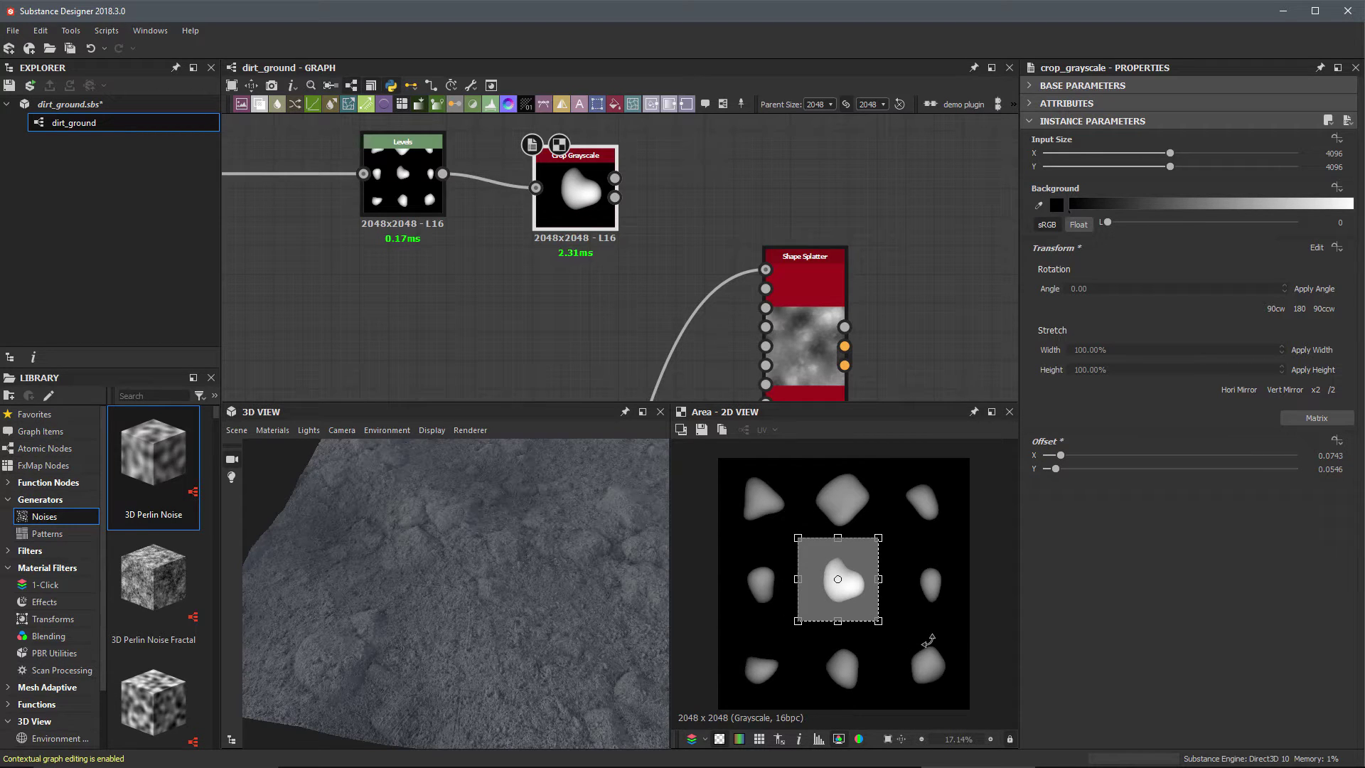
pyautogui.moveTo(879, 621); pyautogui.dragTo(933, 605)
pyautogui.moveTo(579, 220); pyautogui.dragTo(578, 176)
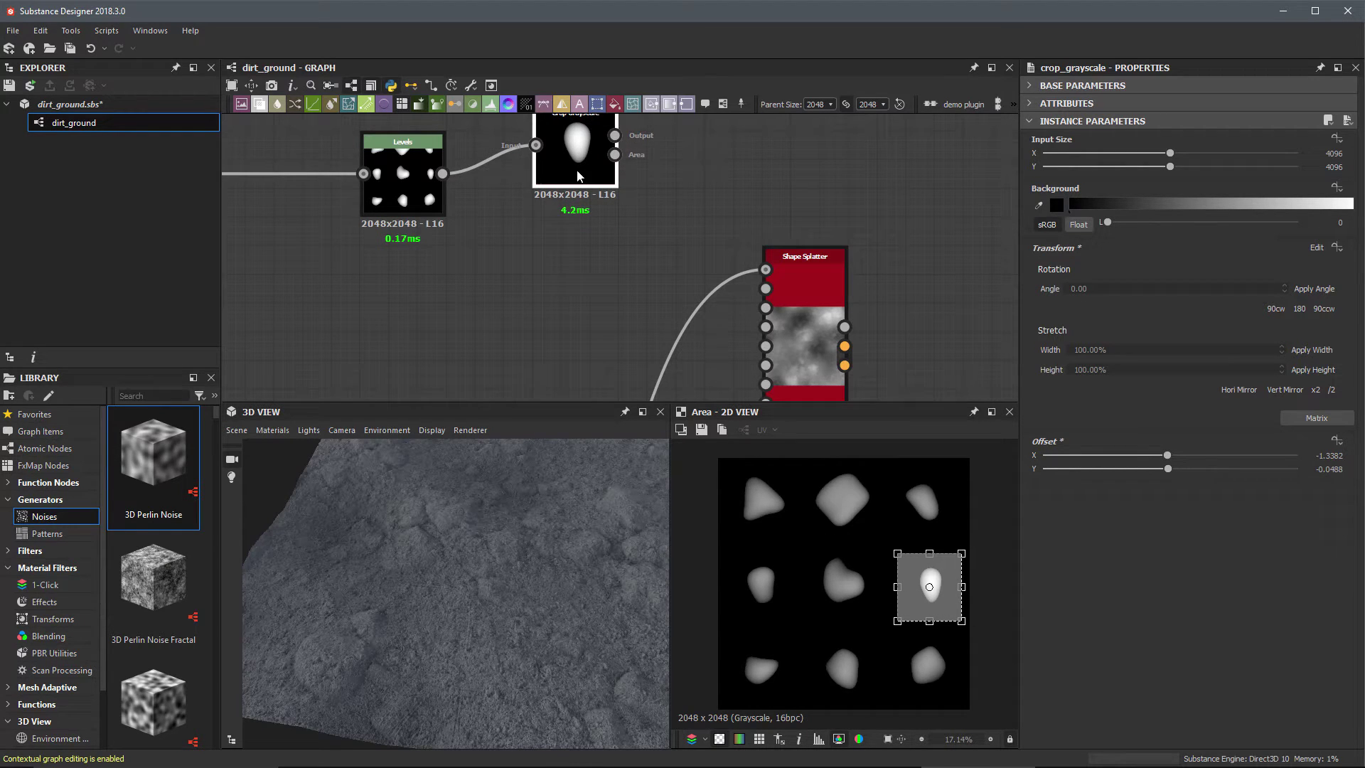
# Step: Duplicate the Crop Grayscale node below the first and move the copy's crop frame onto the bottom-left pebble
pyautogui.hotkey('ctrl', 'd')
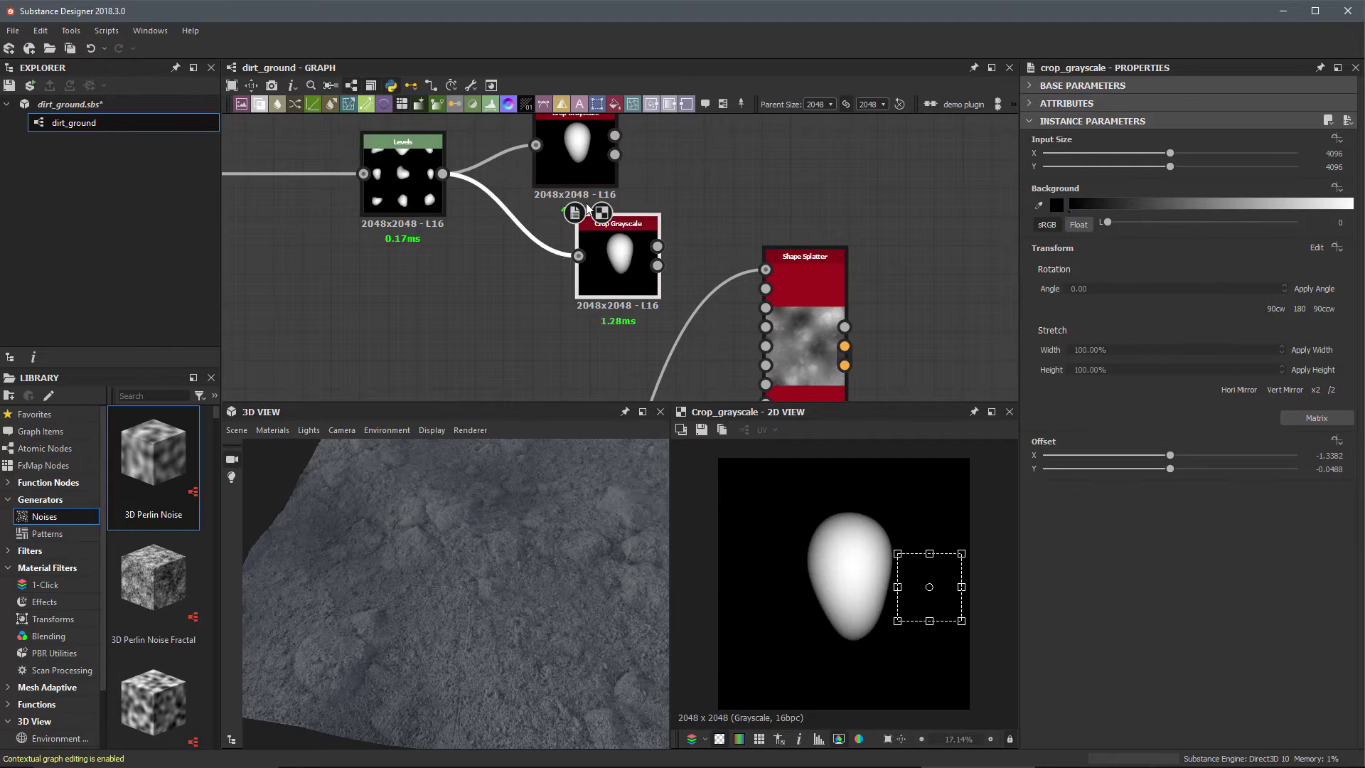
pyautogui.moveTo(620, 239); pyautogui.dragTo(576, 249)
pyautogui.doubleClick(616, 269)
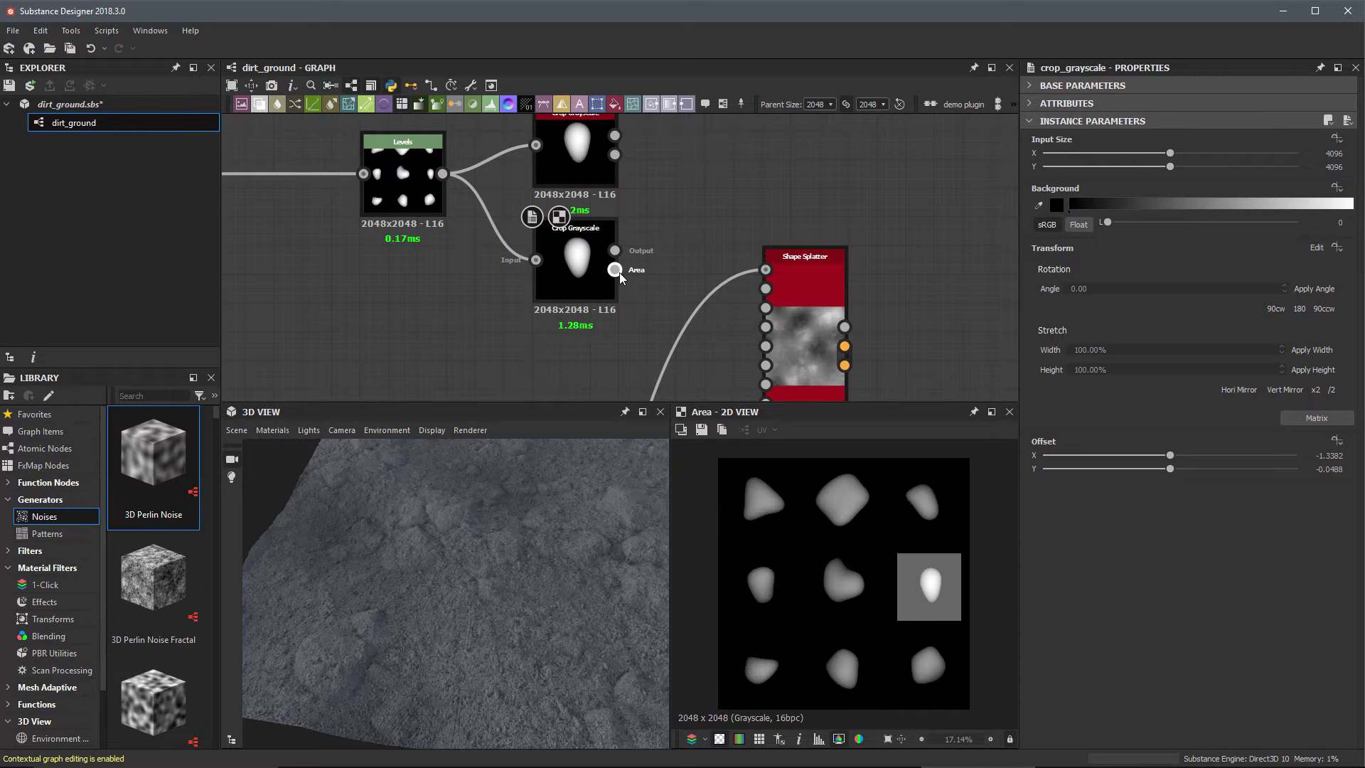
pyautogui.click(594, 273)
pyautogui.moveTo(615, 269); pyautogui.dragTo(777, 679)
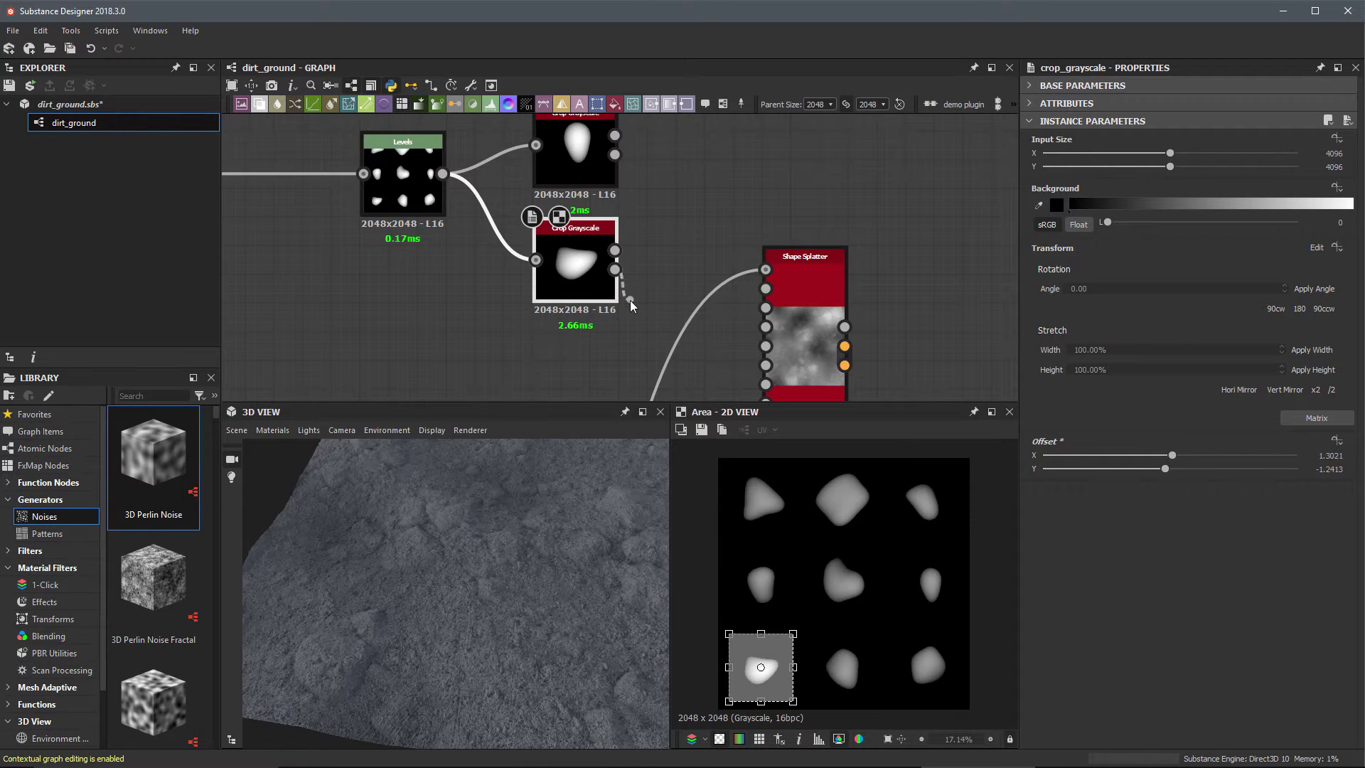
# Step: Duplicate the second Crop Grayscale node below it and move the copy's crop frame onto the bottom-middle pebble
pyautogui.scroll(-2, 636, 213)
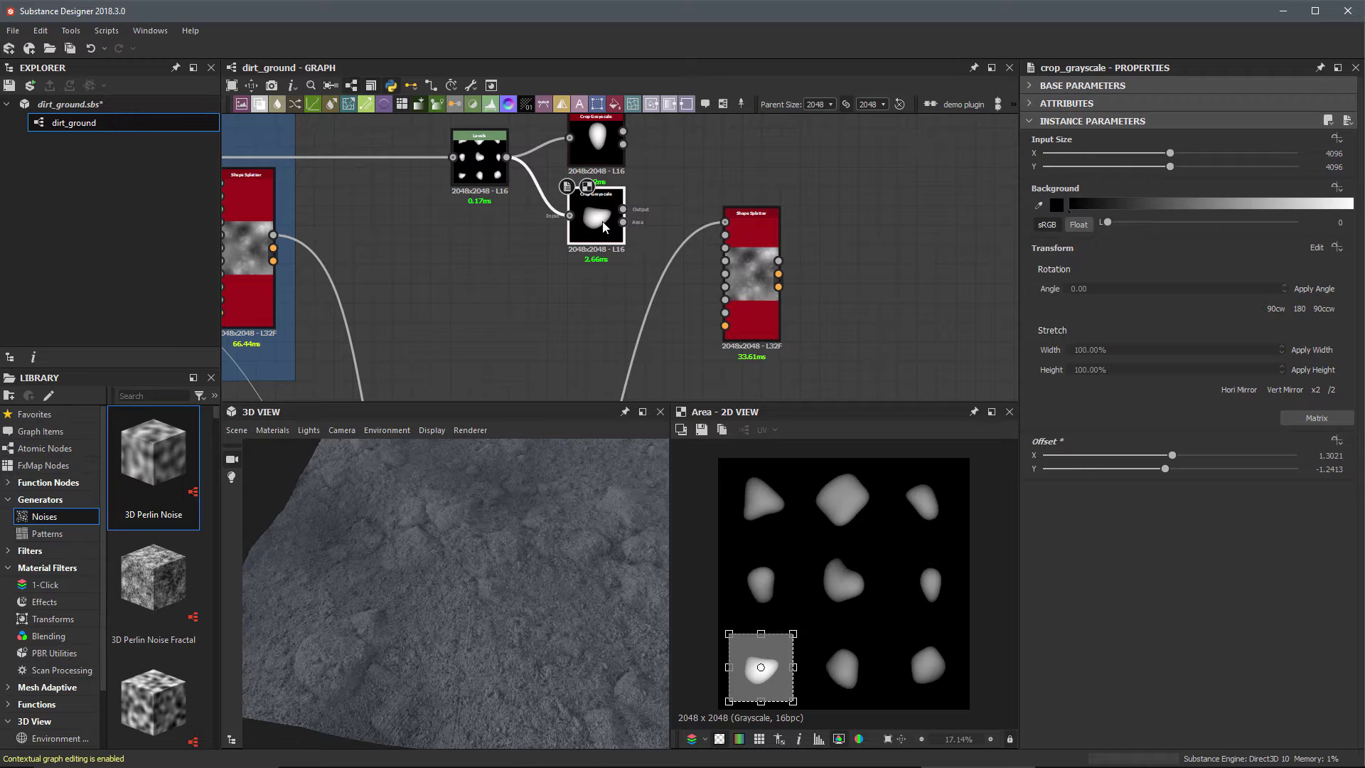
pyautogui.hotkey('ctrl', 'd')
pyautogui.moveTo(608, 242); pyautogui.dragTo(591, 313)
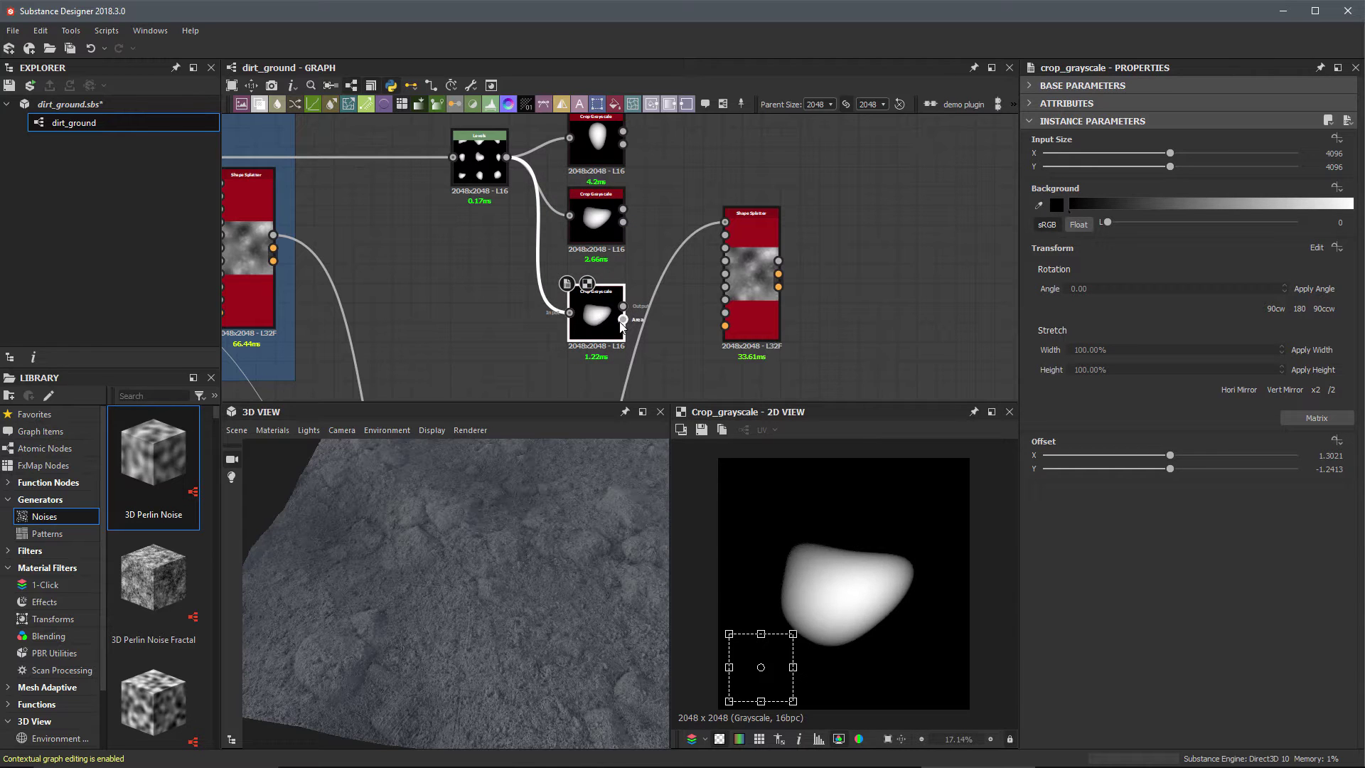
pyautogui.doubleClick(622, 319)
pyautogui.moveTo(749, 306); pyautogui.dragTo(808, 306)
pyautogui.moveTo(615, 313); pyautogui.dragTo(590, 285, button='middle')
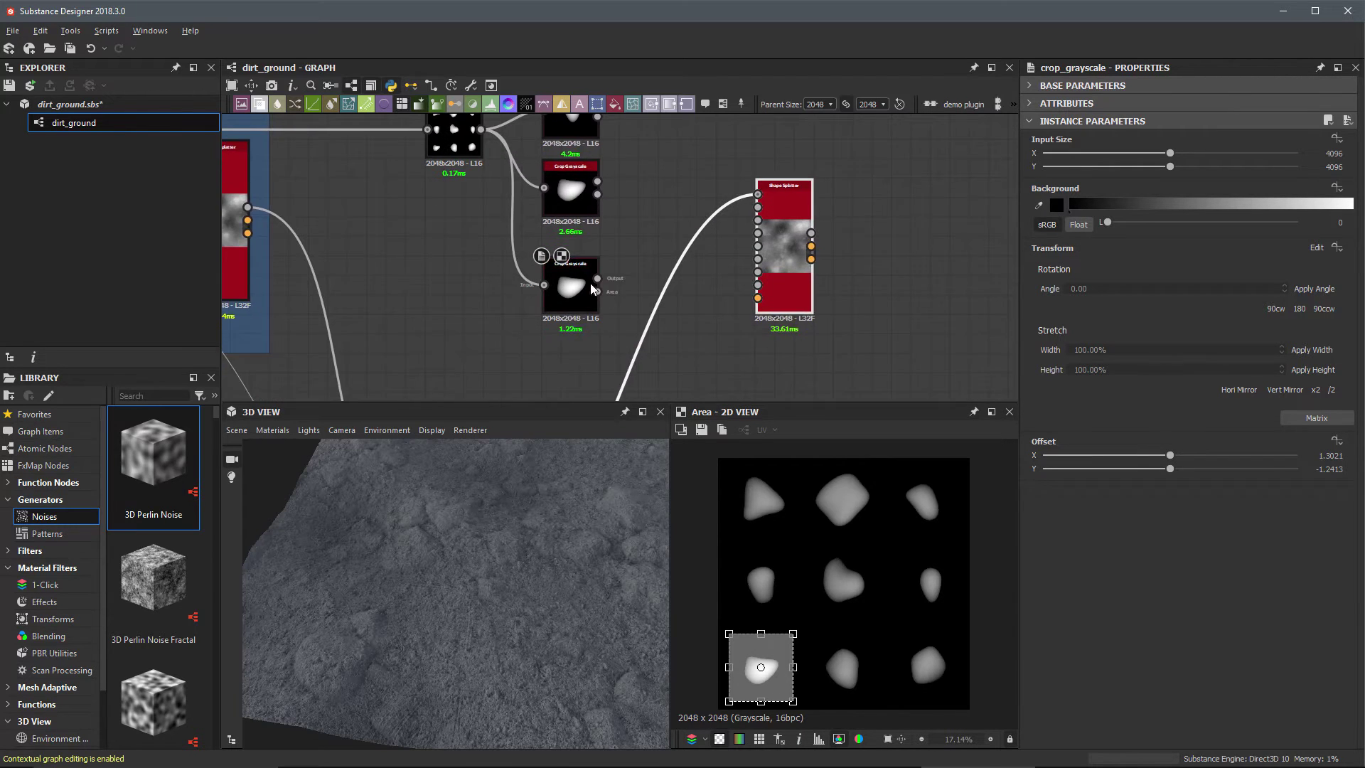
pyautogui.scroll(1, 590, 283)
pyautogui.click(596, 295)
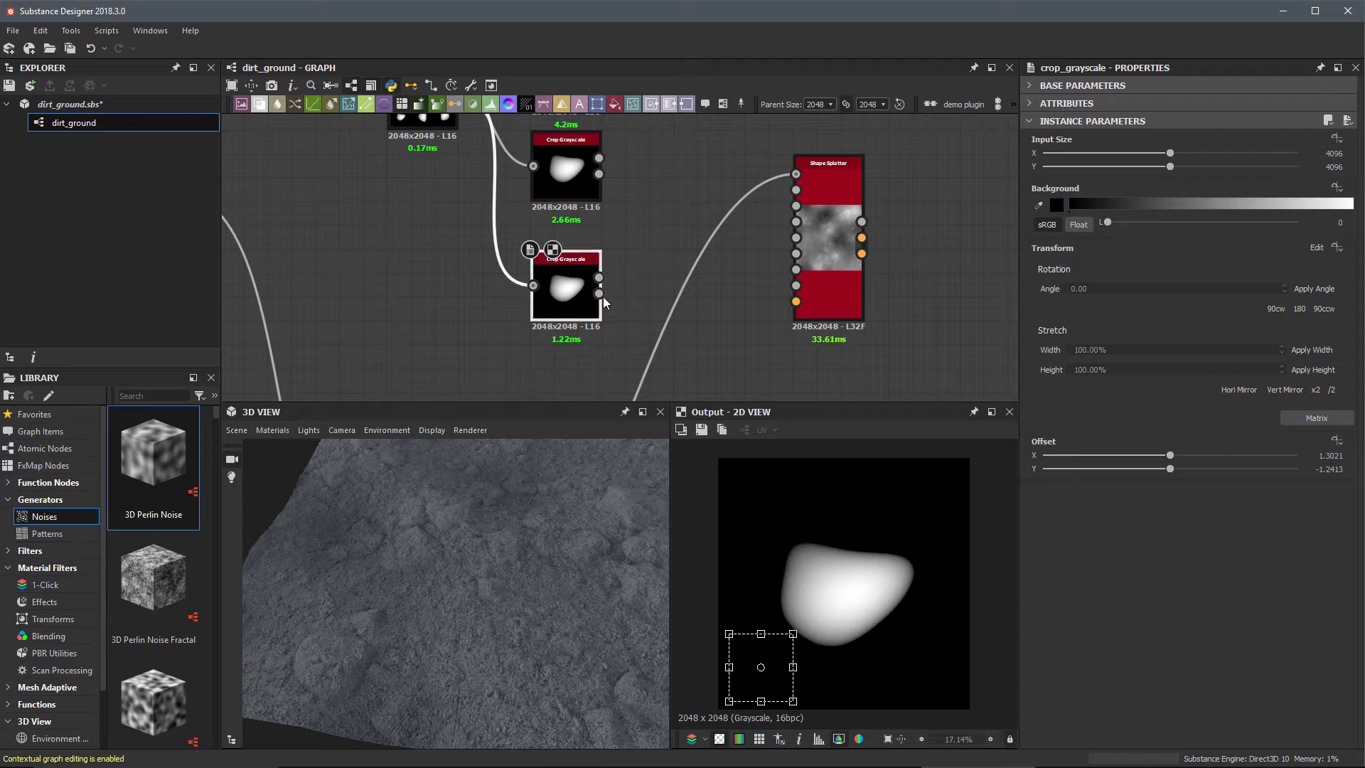
pyautogui.click(601, 295)
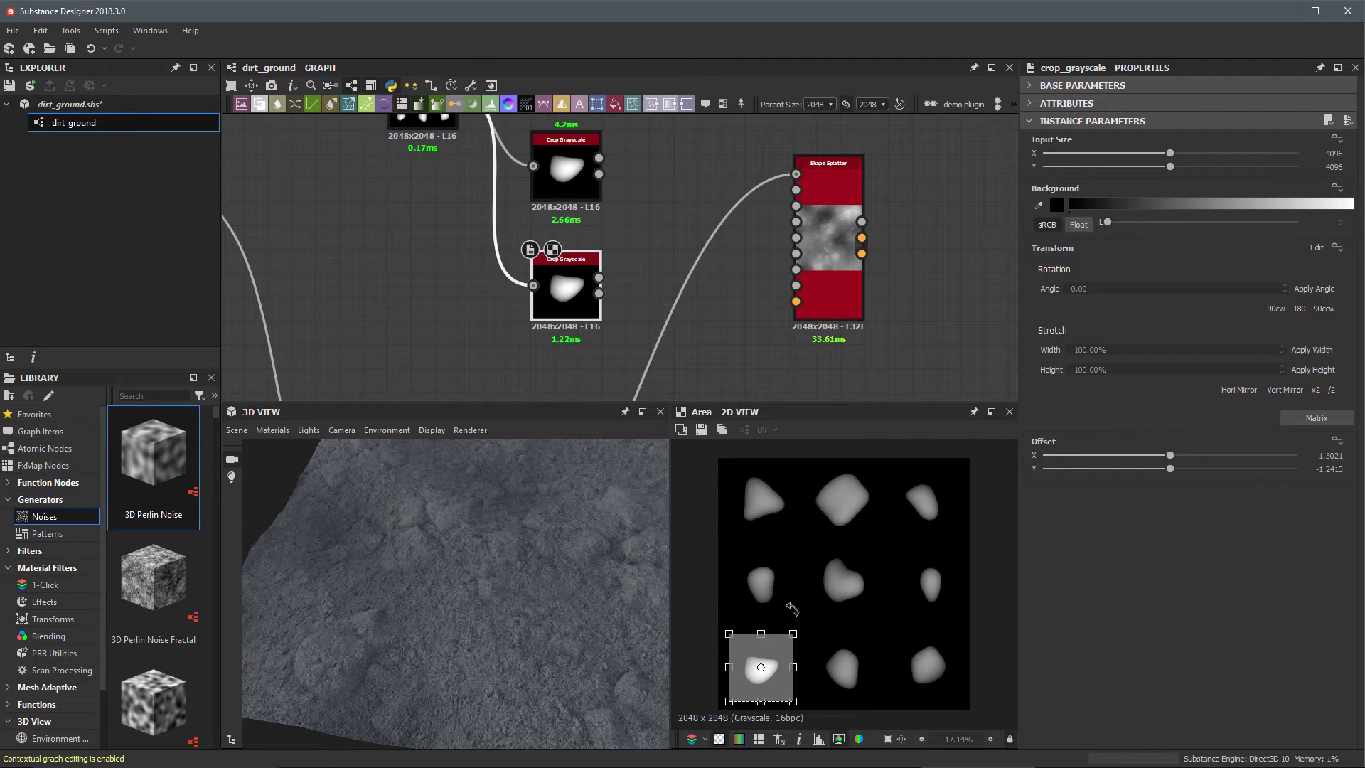
pyautogui.moveTo(775, 691); pyautogui.dragTo(858, 687)
# Step: Set the new Shape Splatter's Pattern Input Number to 3
pyautogui.scroll(-3, 660, 244)
pyautogui.moveTo(660, 244); pyautogui.dragTo(572, 264, button='middle')
pyautogui.scroll(1, 572, 263)
pyautogui.scroll(1, 572, 269)
pyautogui.doubleClick(711, 229)
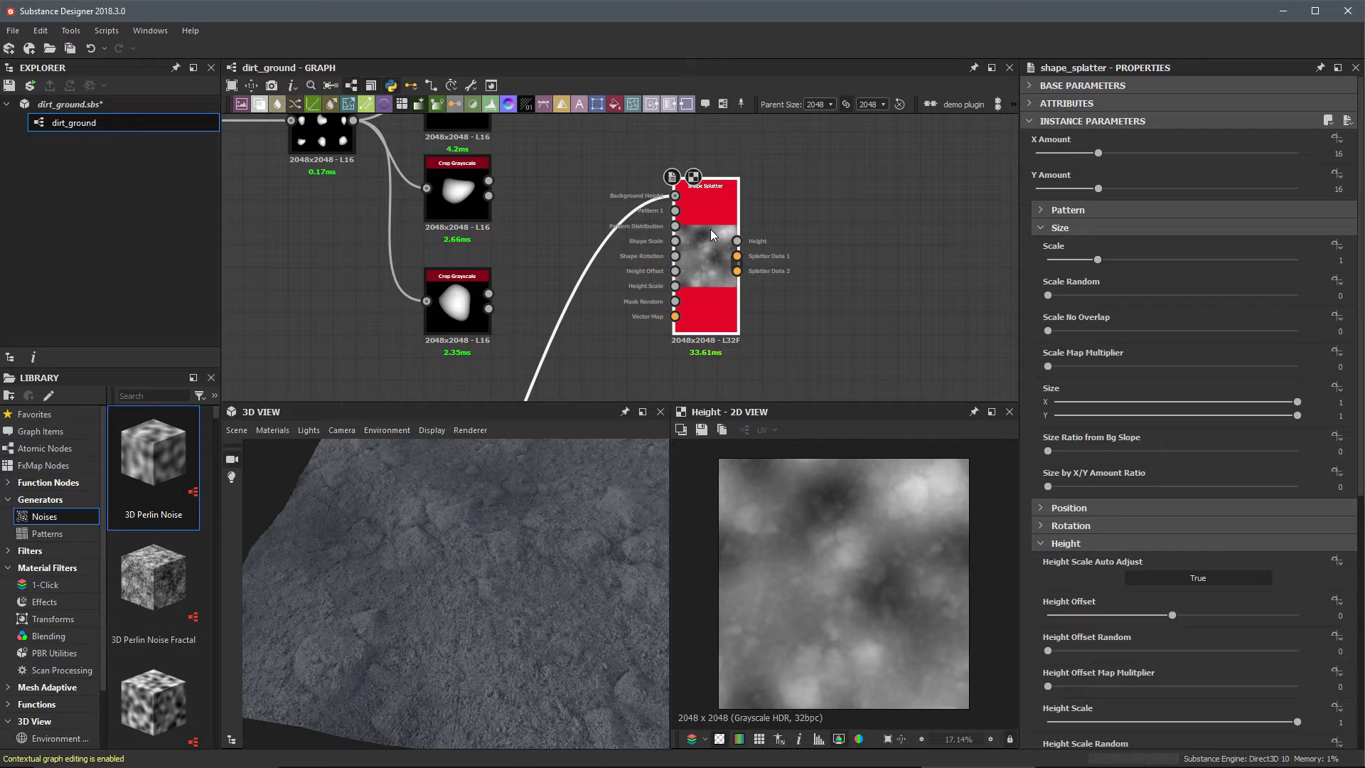
pyautogui.click(1044, 211)
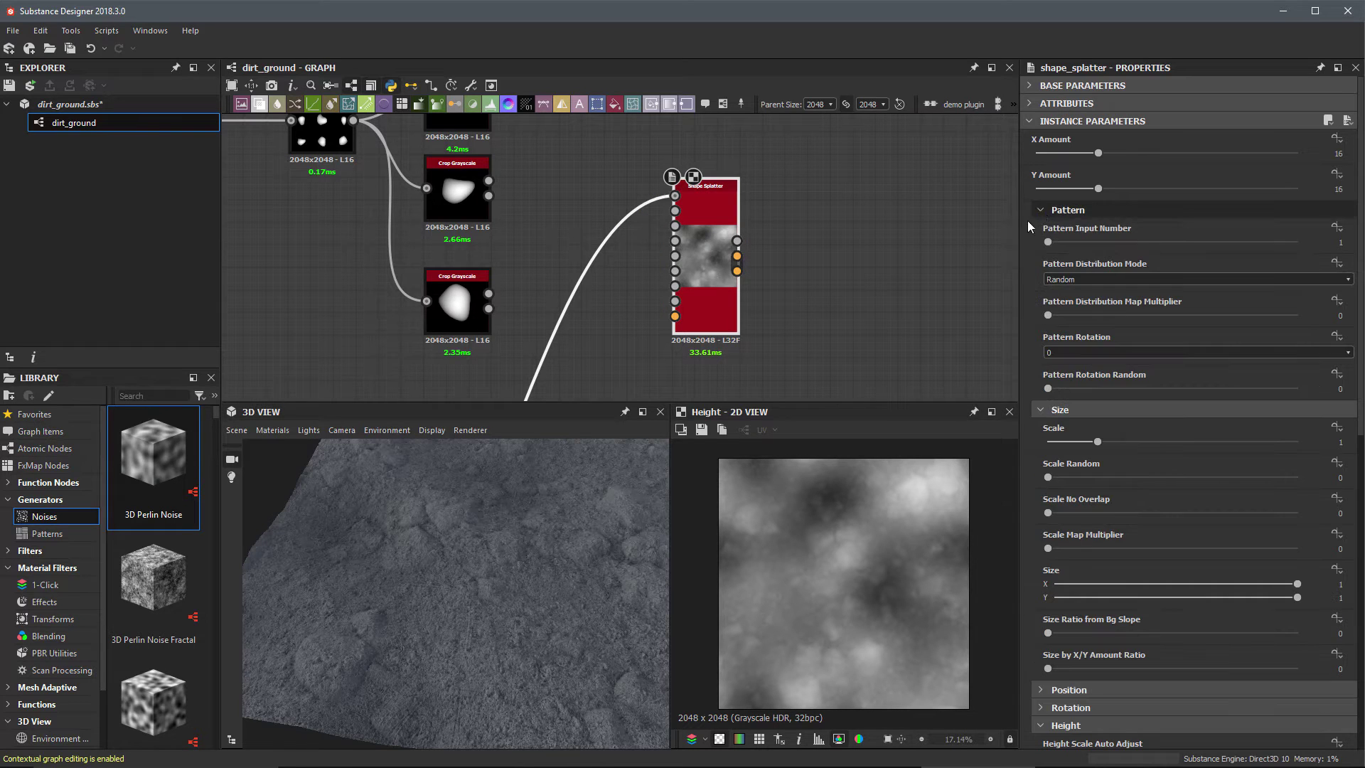
pyautogui.moveTo(1048, 242); pyautogui.dragTo(1119, 242)
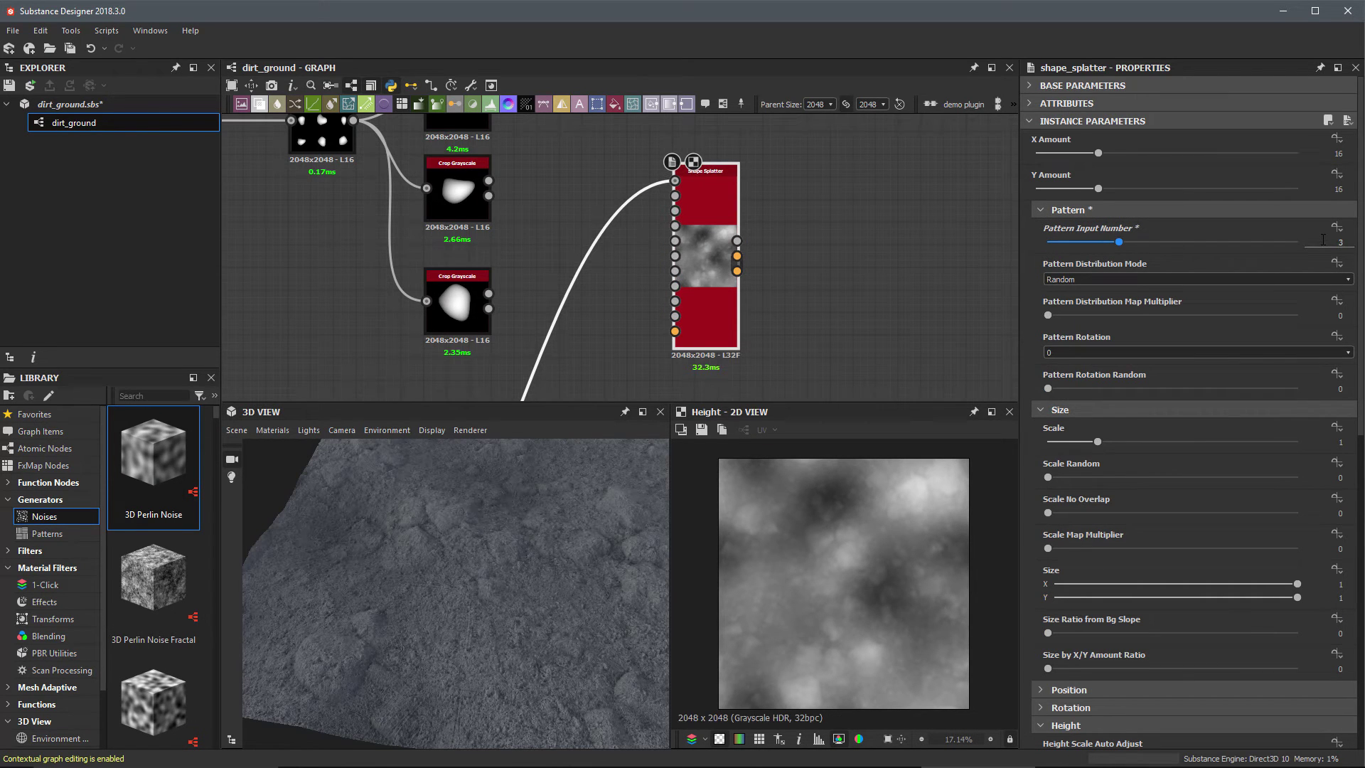
# Step: Connect the three Crop Grayscale outputs, from top to bottom, to the new Shape Splatter's three pattern inputs
pyautogui.moveTo(584, 232); pyautogui.dragTo(582, 268, button='middle')
pyautogui.scroll(-1, 584, 259)
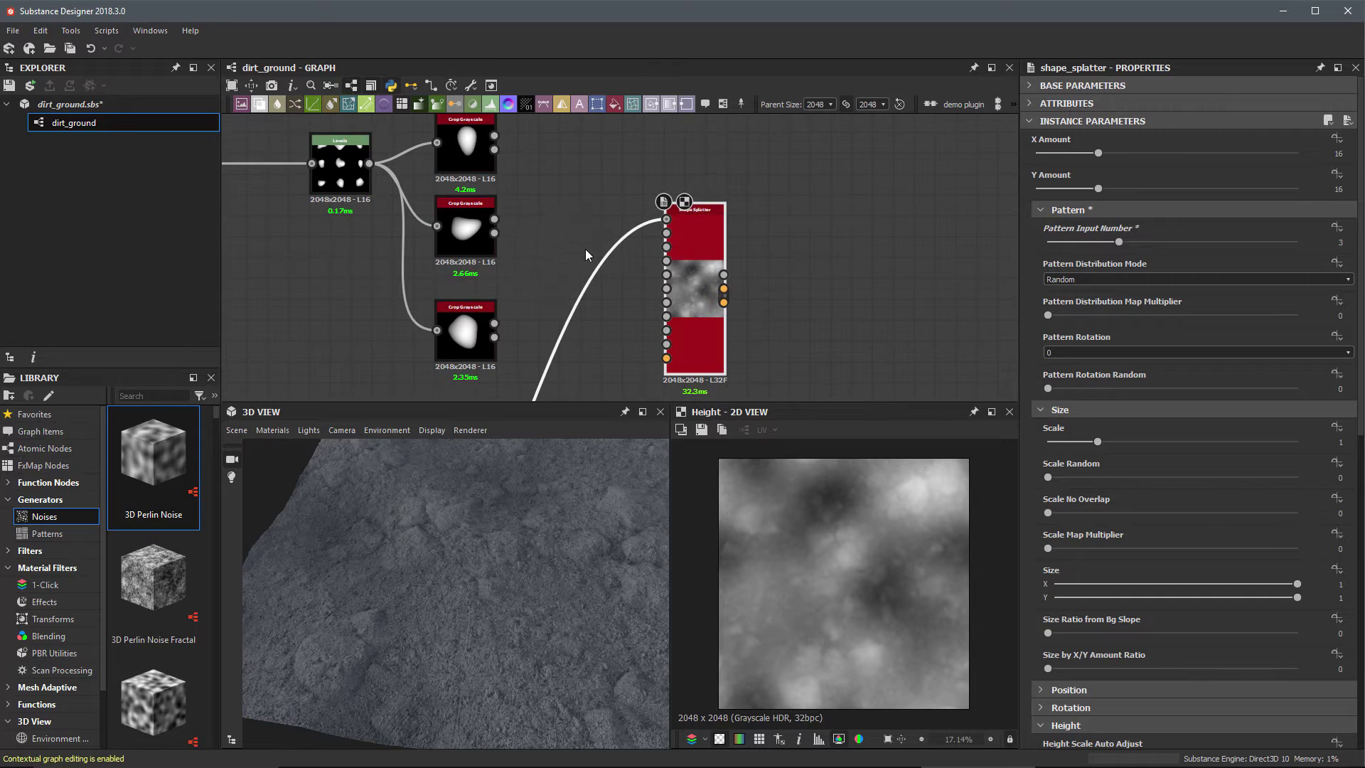
pyautogui.moveTo(496, 135); pyautogui.dragTo(666, 232)
pyautogui.moveTo(526, 203); pyautogui.dragTo(674, 244)
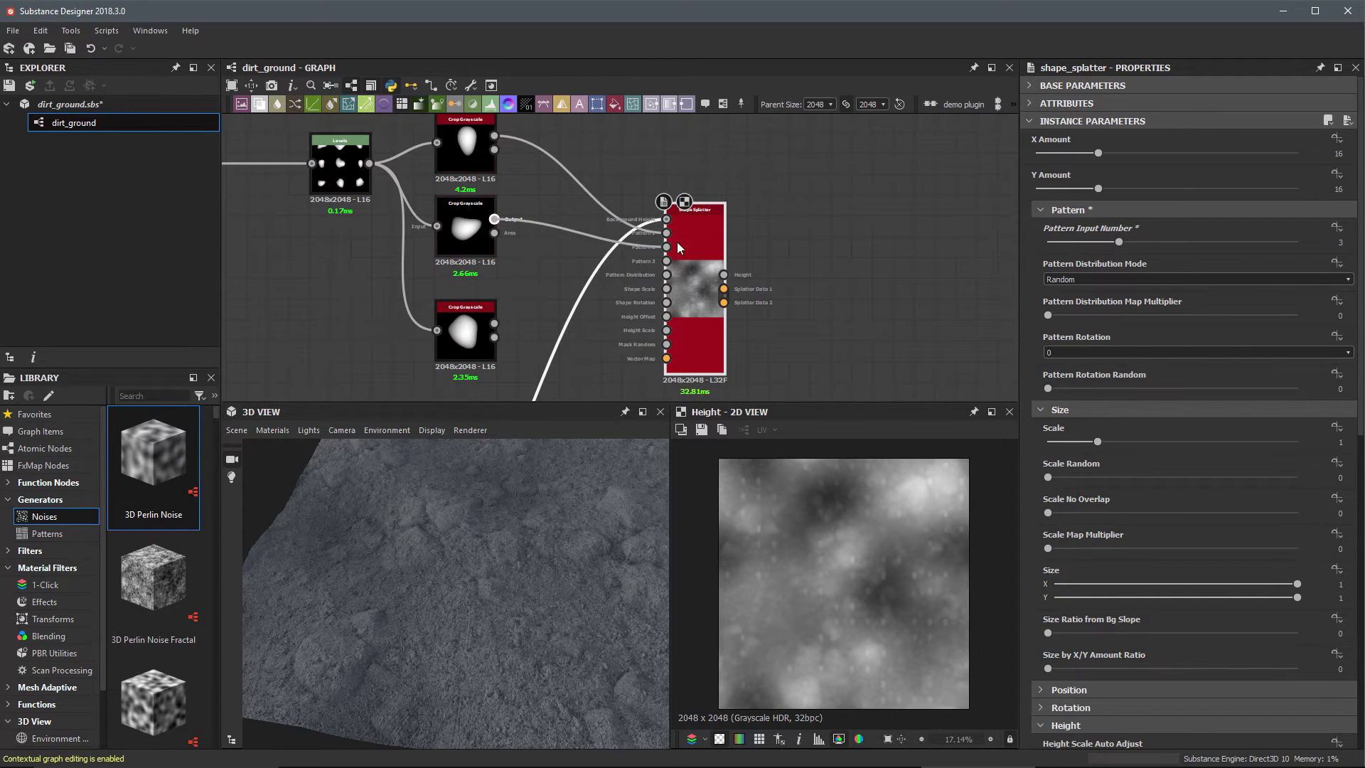
pyautogui.moveTo(495, 324); pyautogui.dragTo(668, 261)
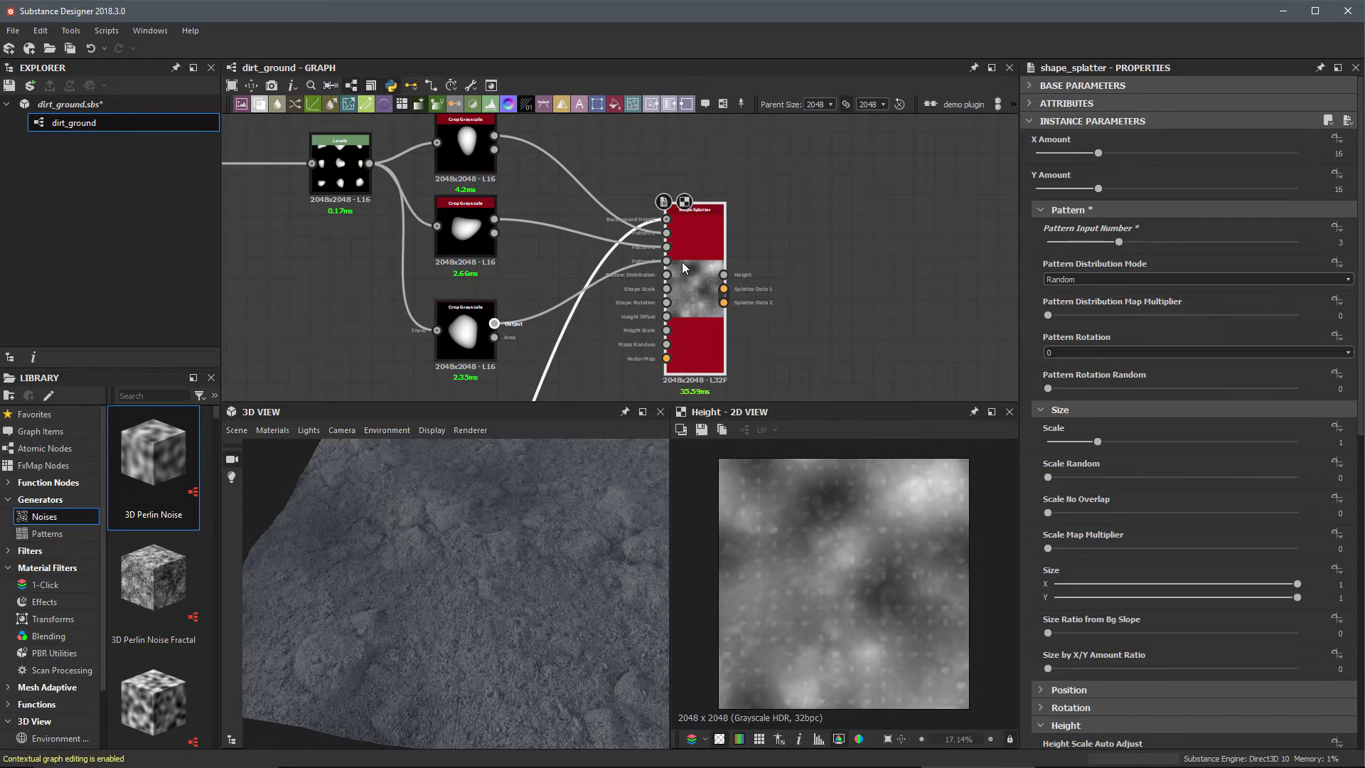
pyautogui.scroll(2, 900, 563)
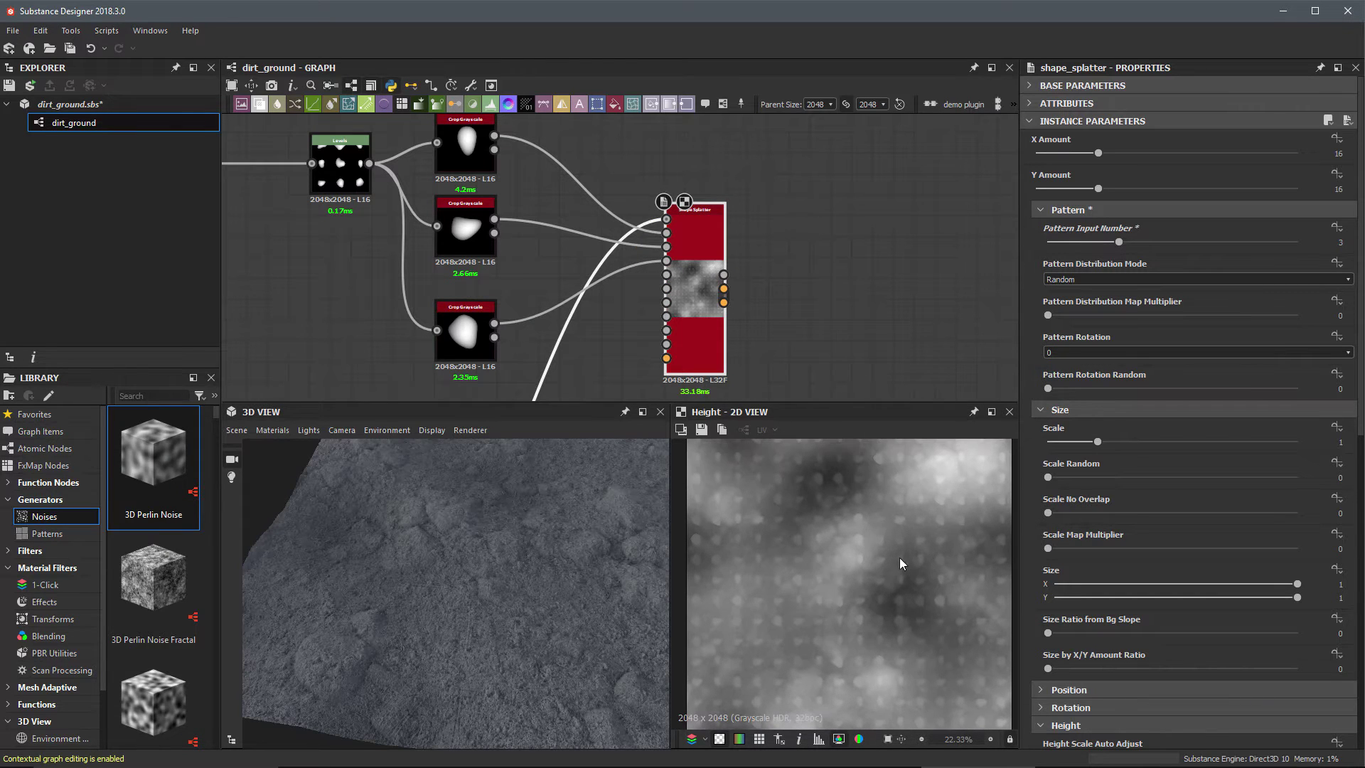
# Step: Move the three downstream output links from the small dirt shapes splatter to the new Shape Splatter's Height output
pyautogui.scroll(-5, 764, 284)
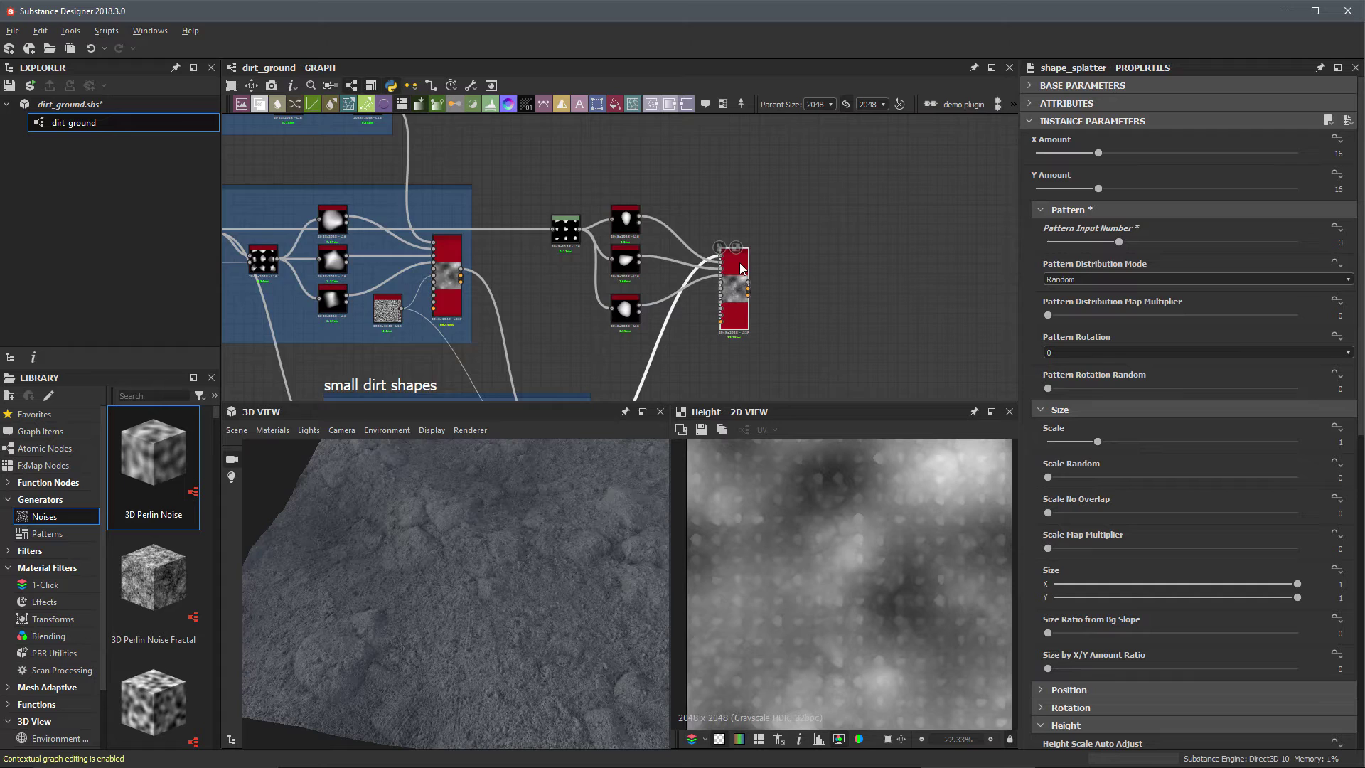
pyautogui.scroll(1, 618, 274)
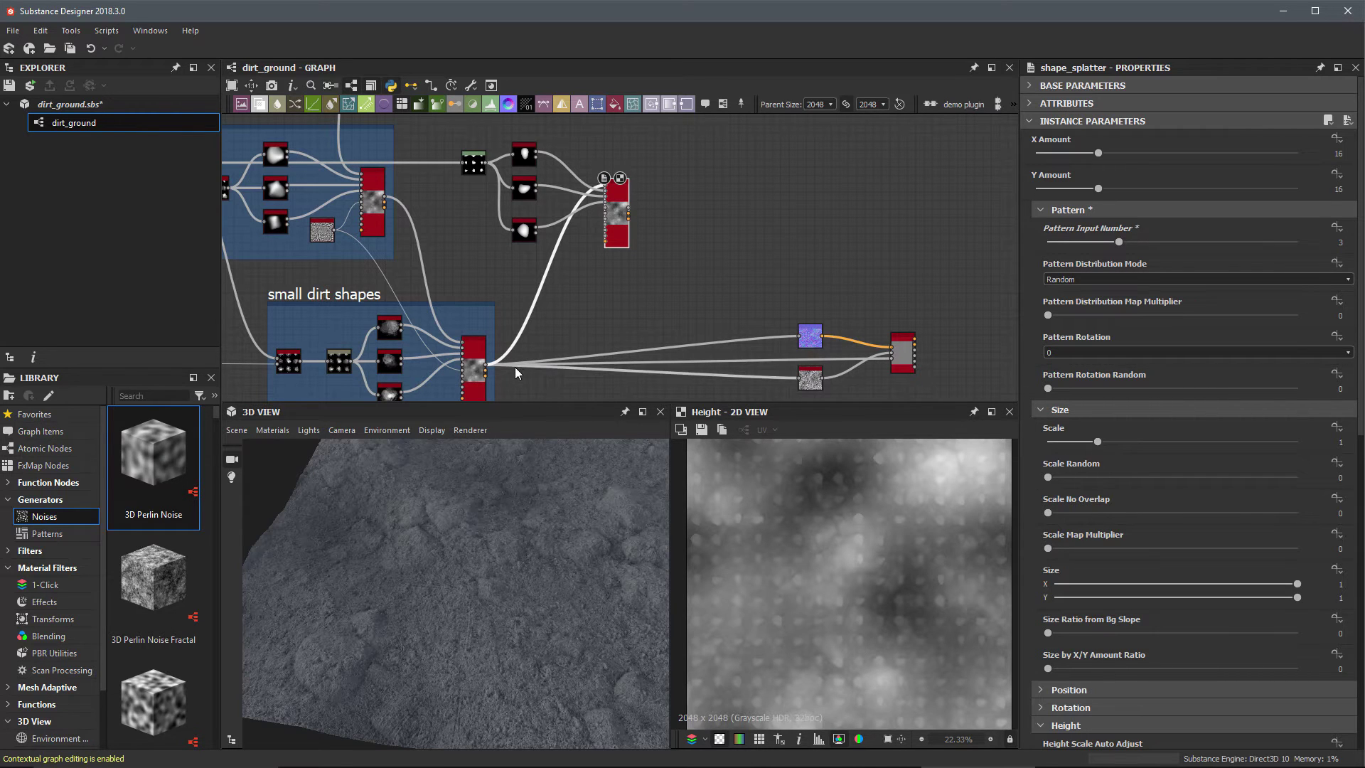
pyautogui.keyDown('shift'); pyautogui.moveTo(484, 365); pyautogui.dragTo(626, 215); pyautogui.keyUp('shift')
pyautogui.scroll(3, 660, 225)
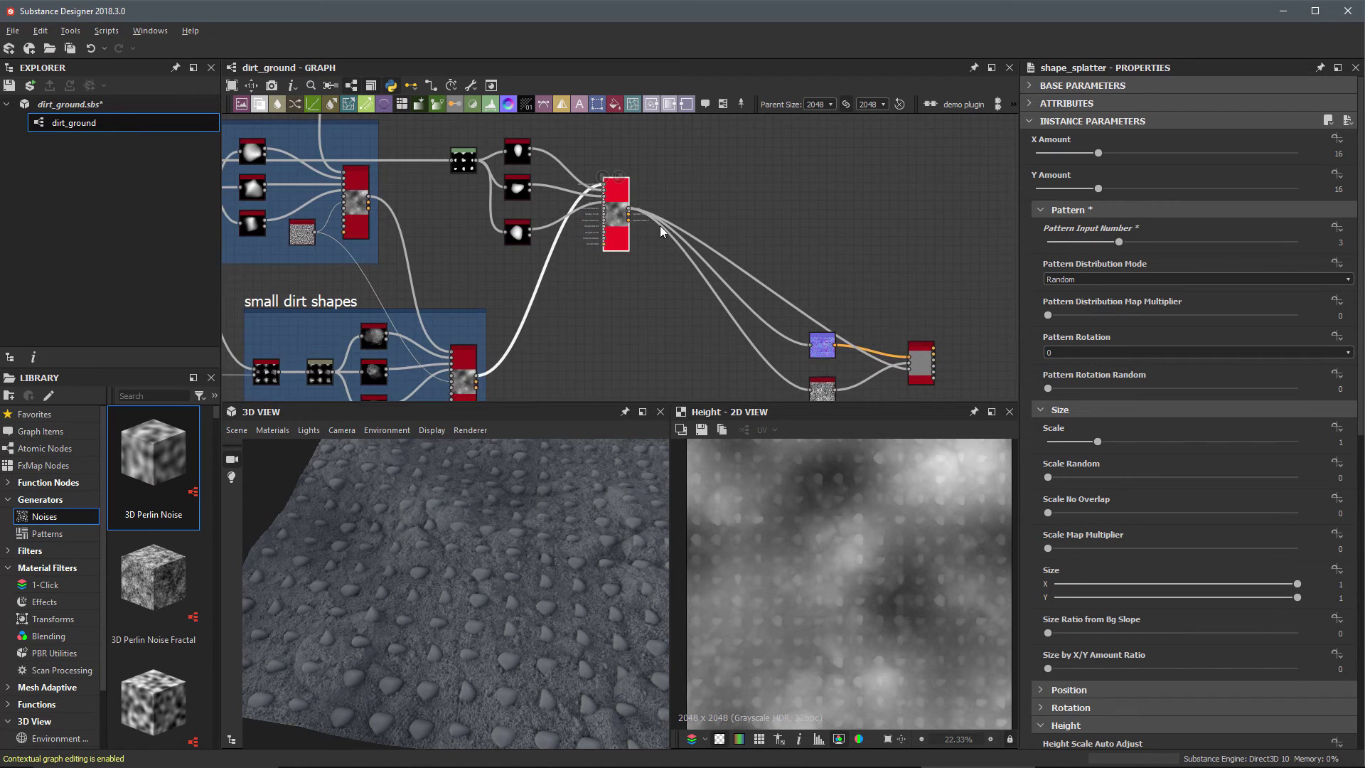
pyautogui.moveTo(578, 633); pyautogui.dragTo(503, 505)
pyautogui.moveTo(577, 668); pyautogui.dragTo(569, 497)
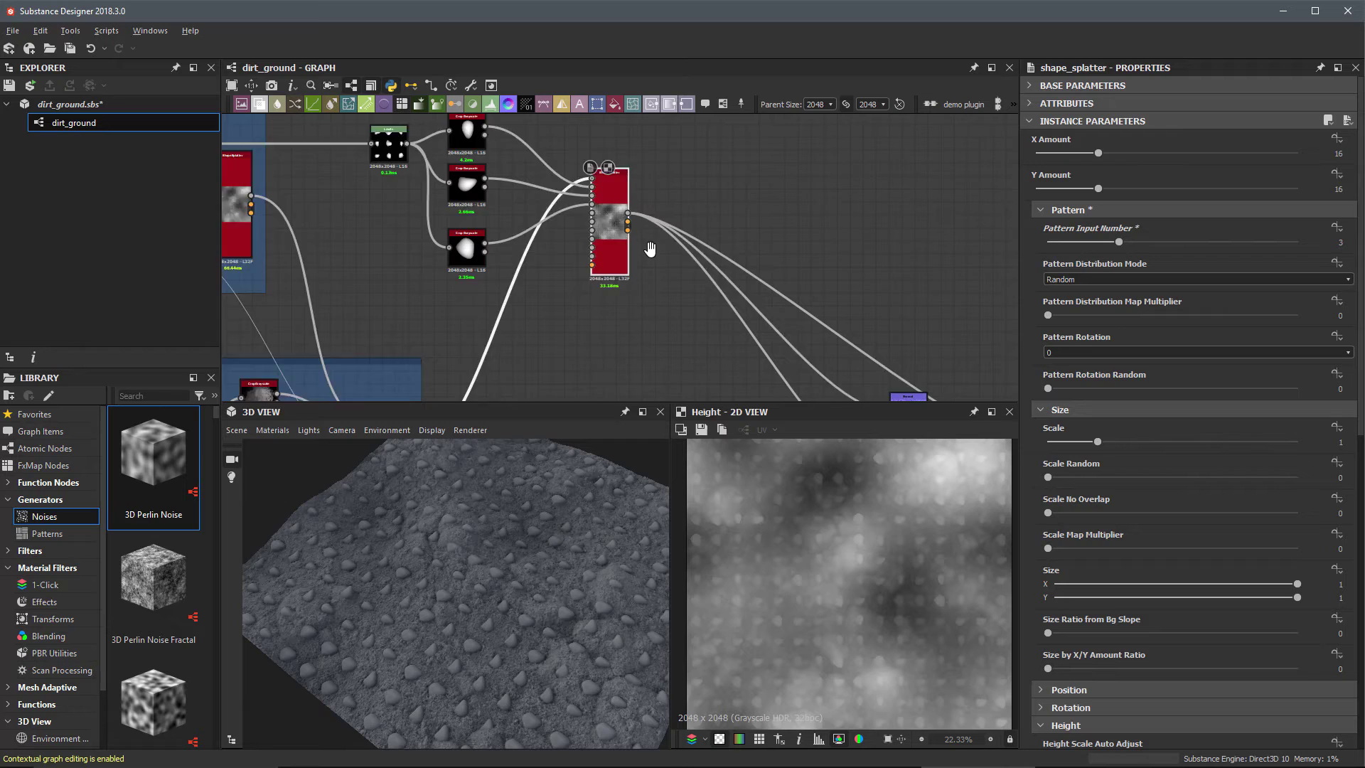
# Step: Set the new Shape Splatter's X Amount and Y Amount to 75
pyautogui.scroll(2, 633, 235)
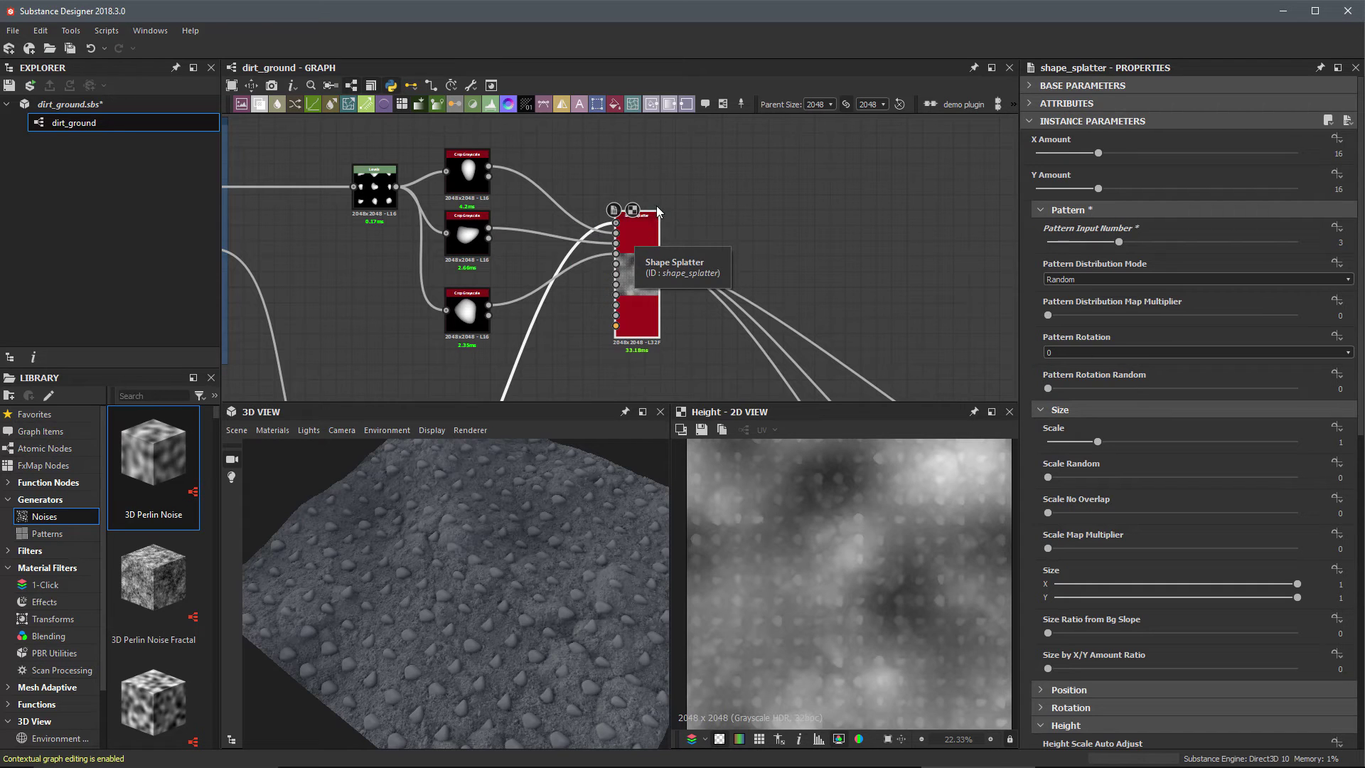
pyautogui.click(1308, 160)
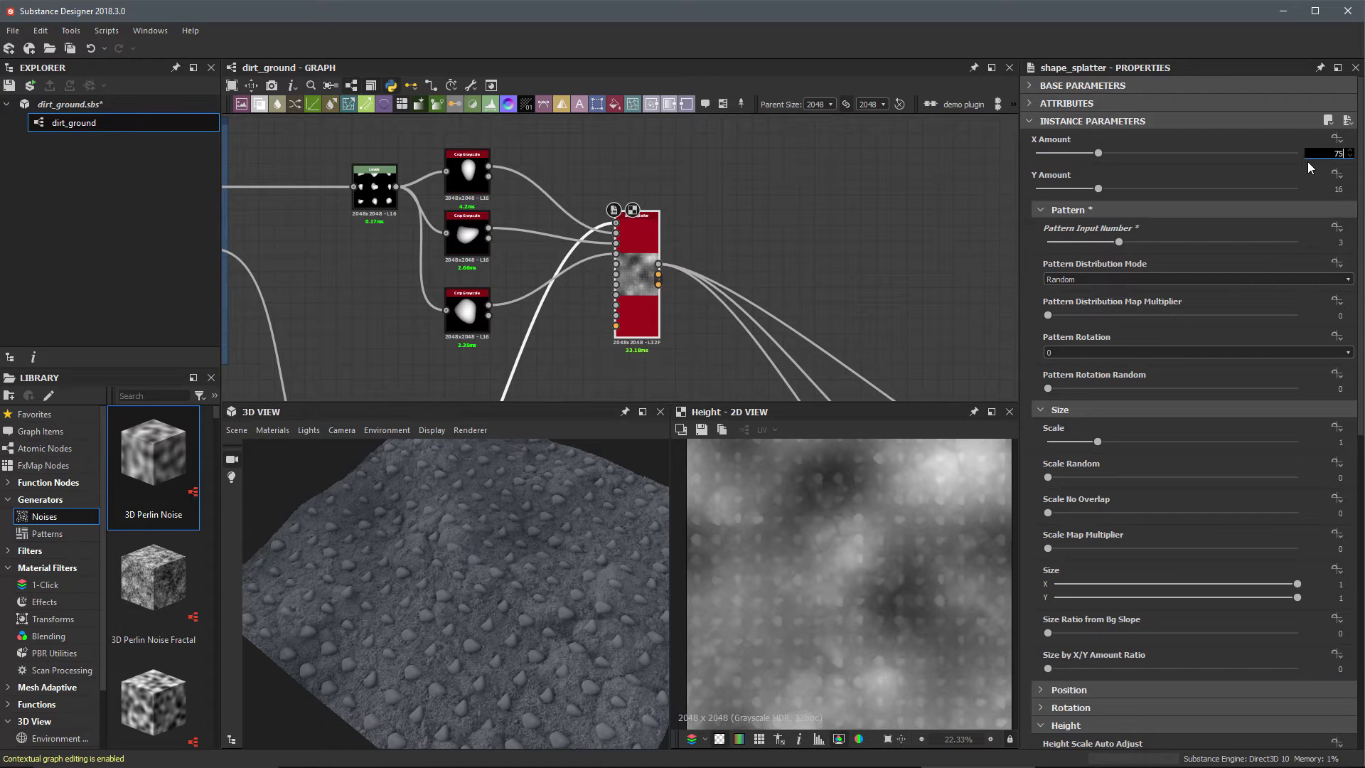
pyautogui.press('Return')
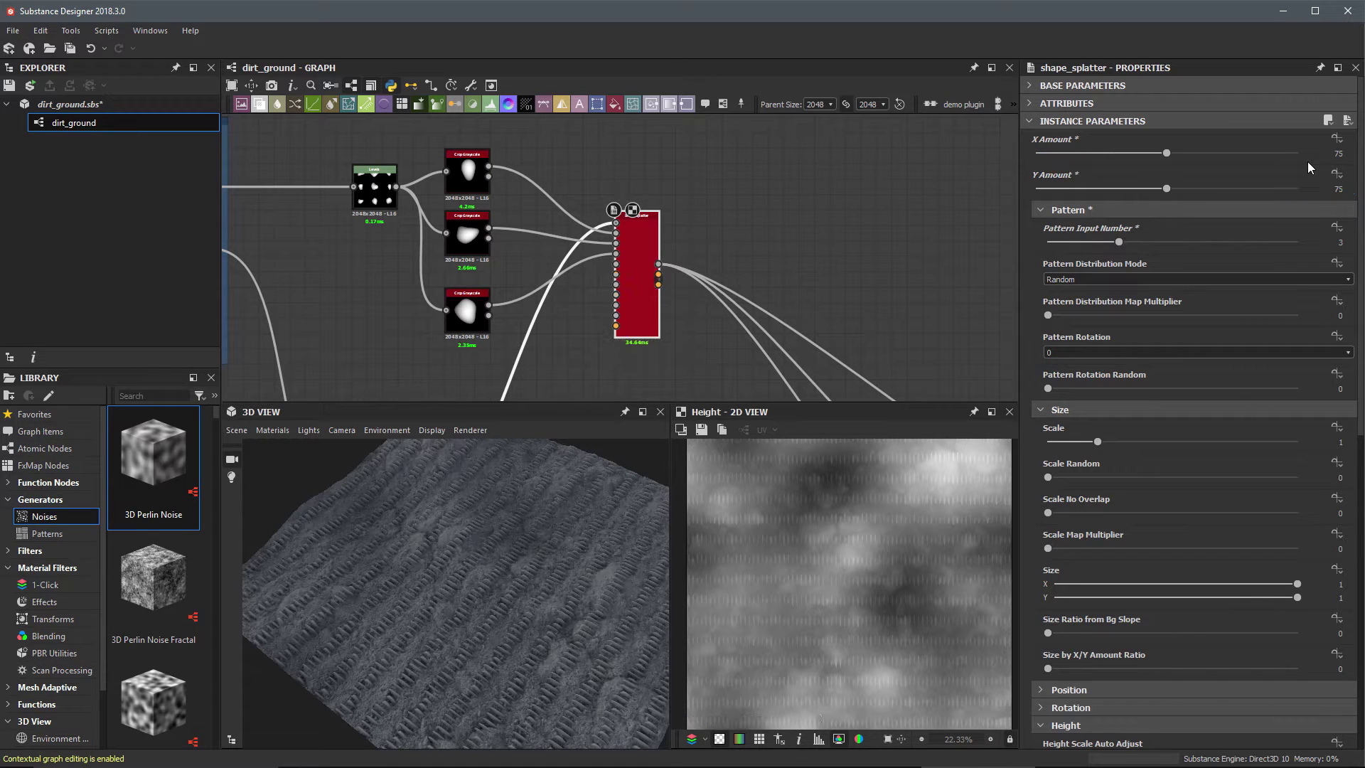
pyautogui.moveTo(553, 583); pyautogui.dragTo(573, 718, button='right')
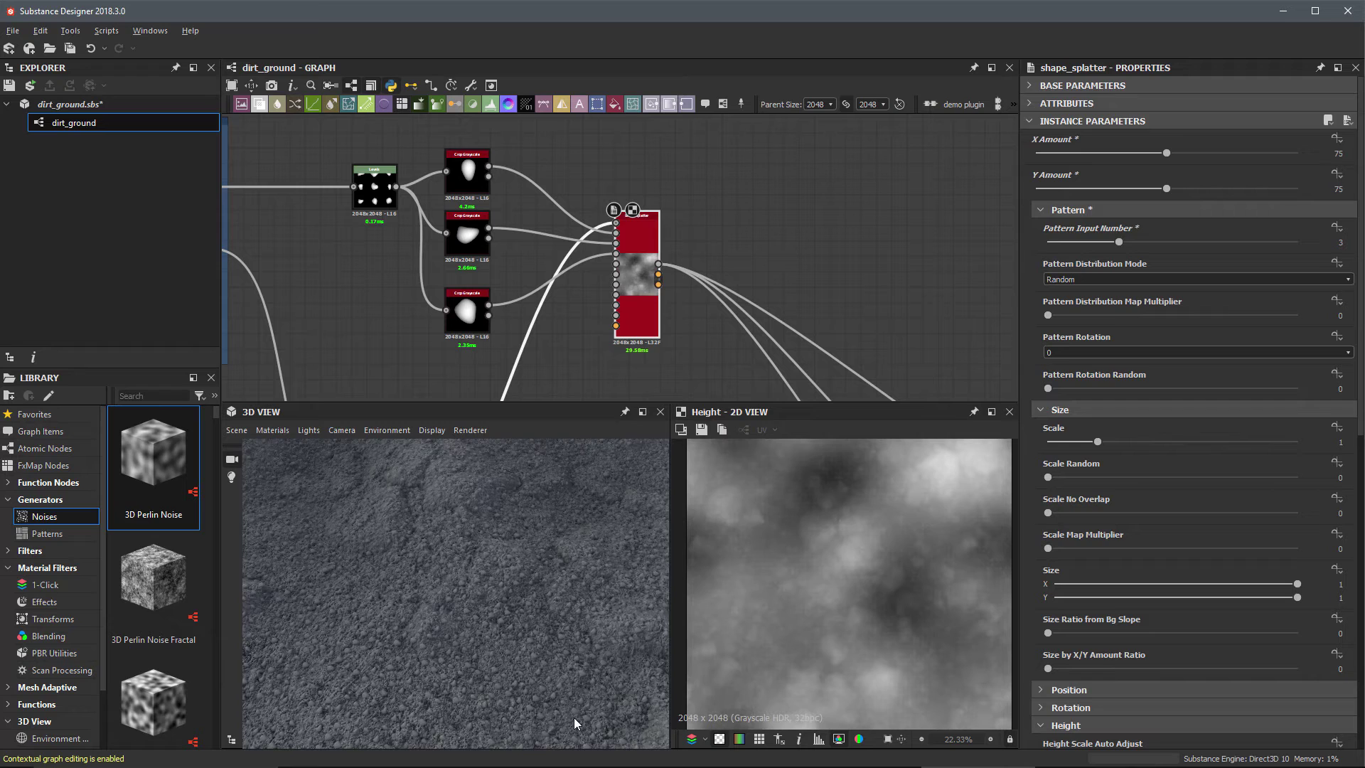
pyautogui.moveTo(574, 719); pyautogui.dragTo(583, 498)
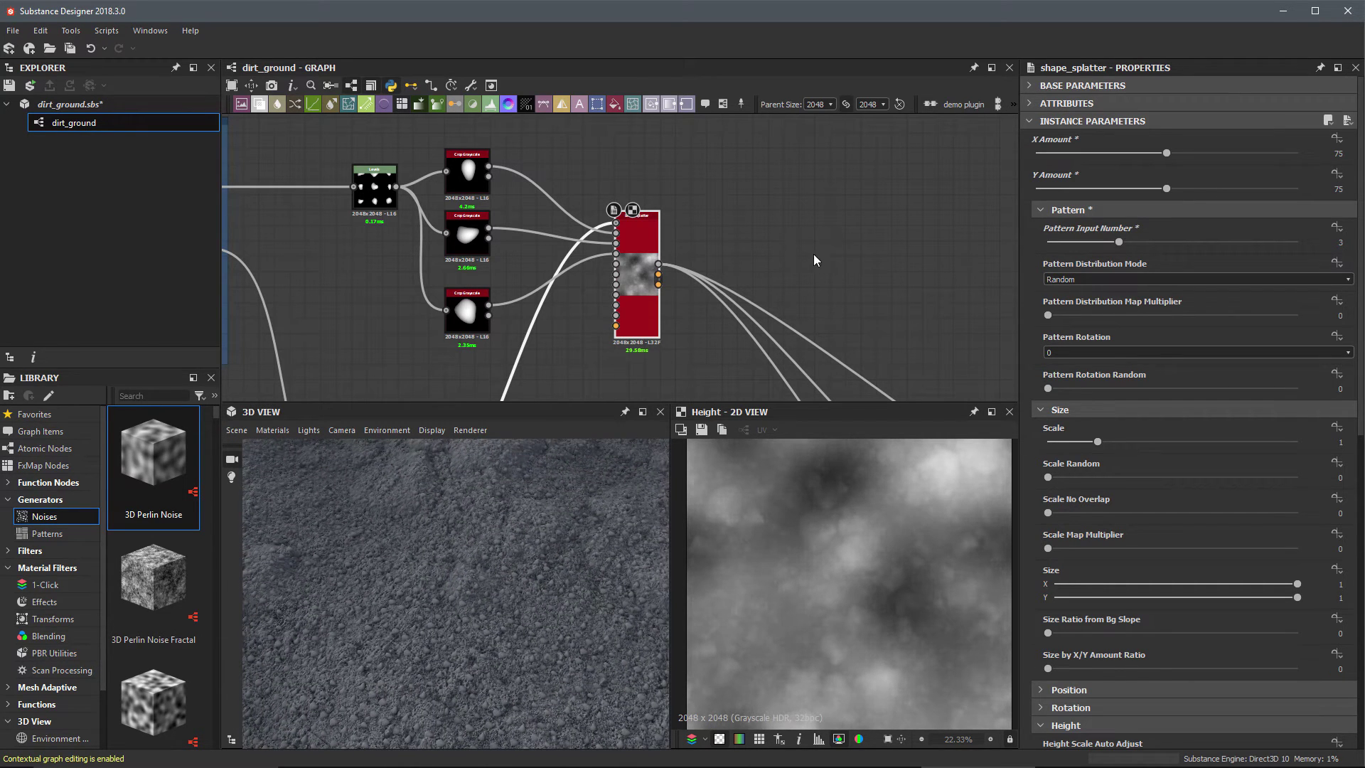
# Step: Set the pebble splatter's Scale Random to 0.33
pyautogui.click(1040, 210)
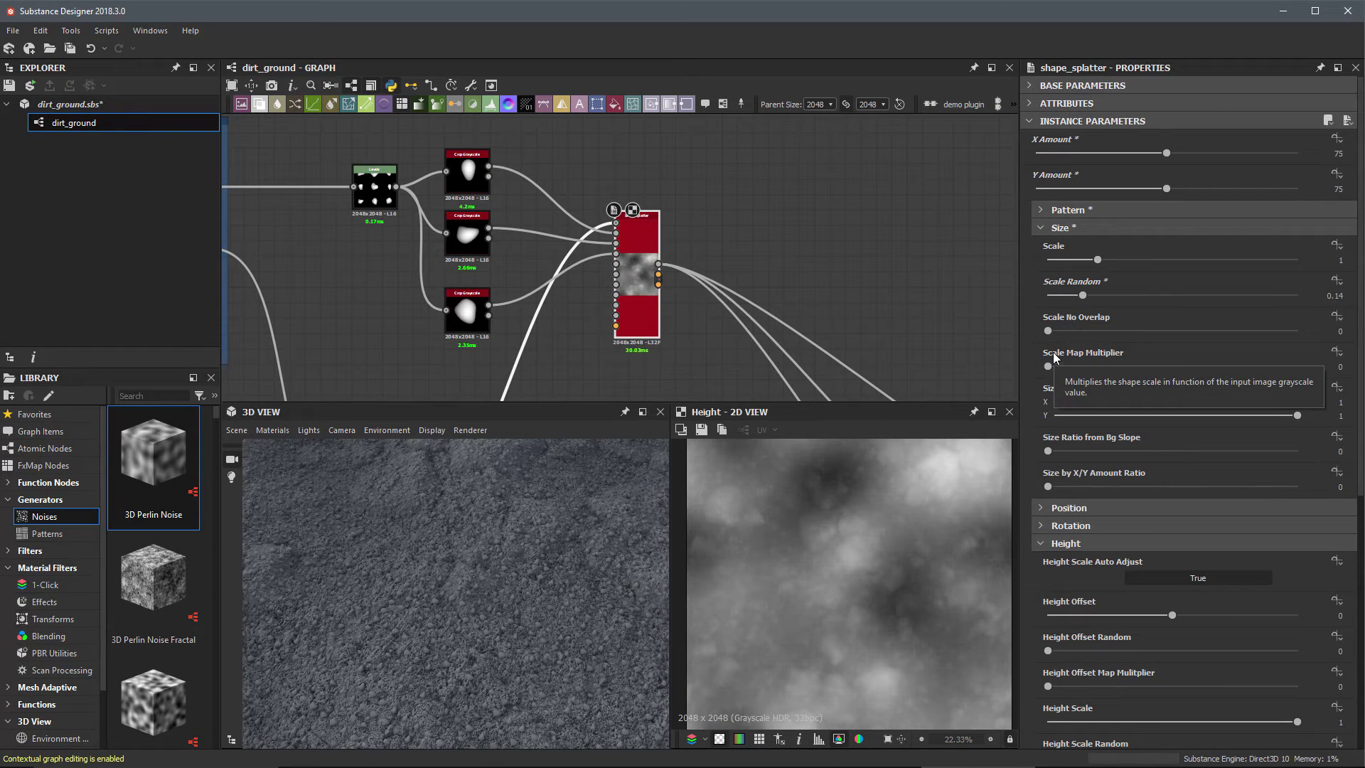
pyautogui.moveTo(1116, 297); pyautogui.dragTo(1131, 299)
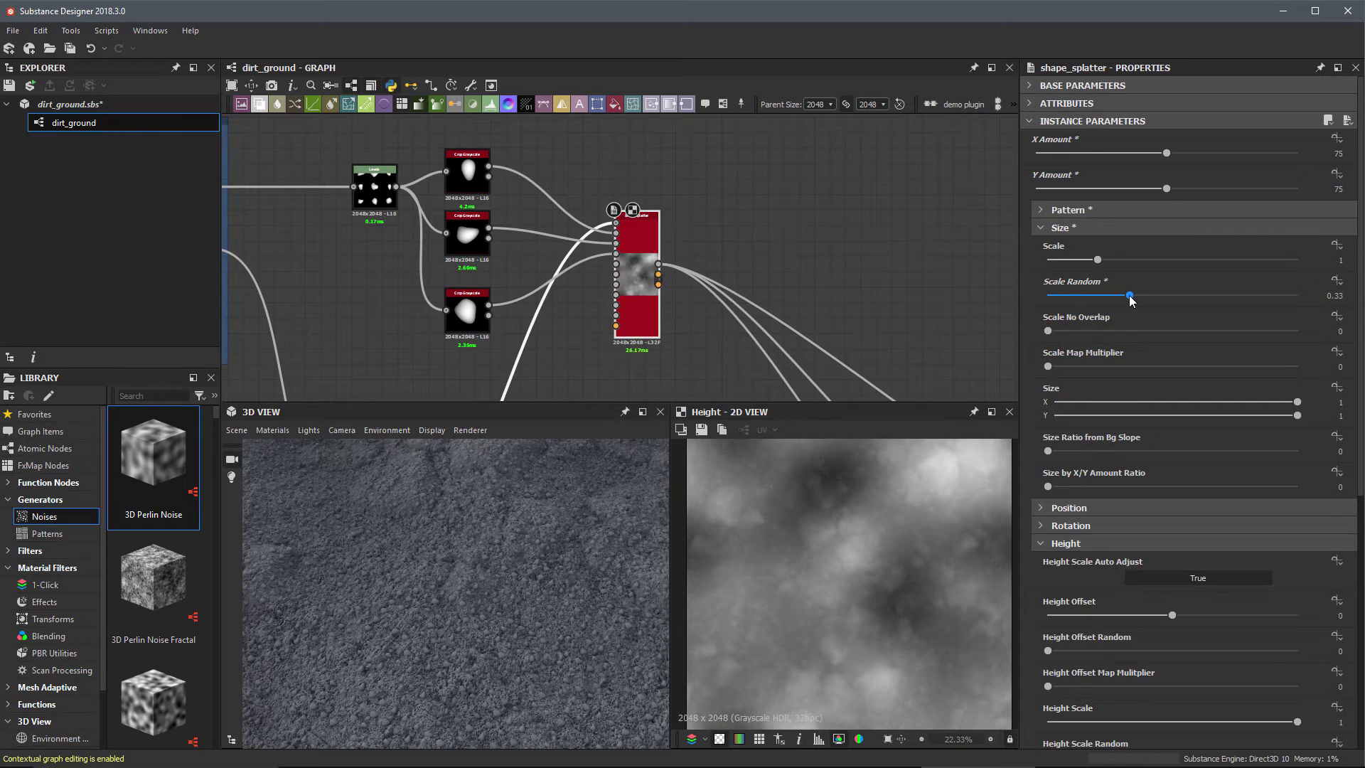
pyautogui.moveTo(509, 544); pyautogui.dragTo(513, 599)
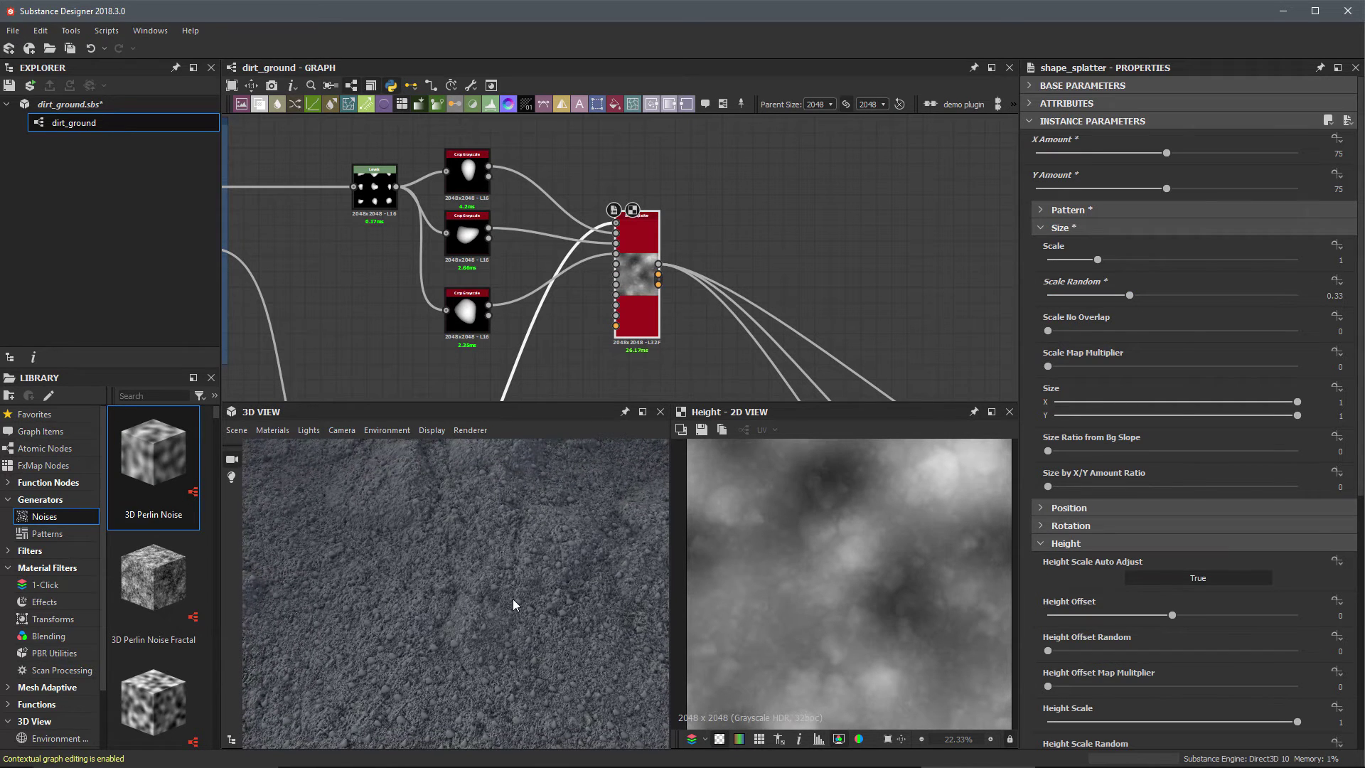
# Step: Set the pebble splatter's Position Random to 2 and its Rotation Random to 1
pyautogui.scroll(-3, 1159, 246)
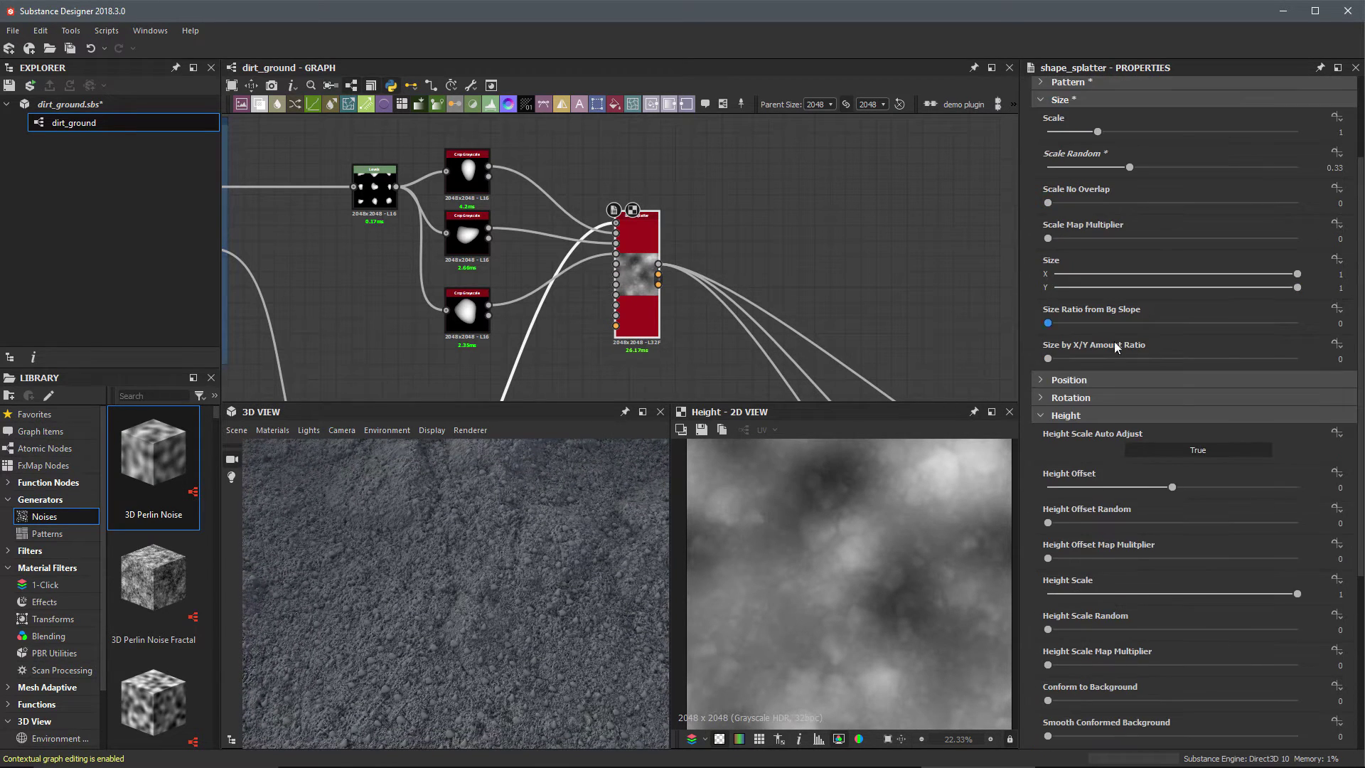
pyautogui.click(1035, 380)
pyautogui.moveTo(1050, 412); pyautogui.dragTo(1277, 421)
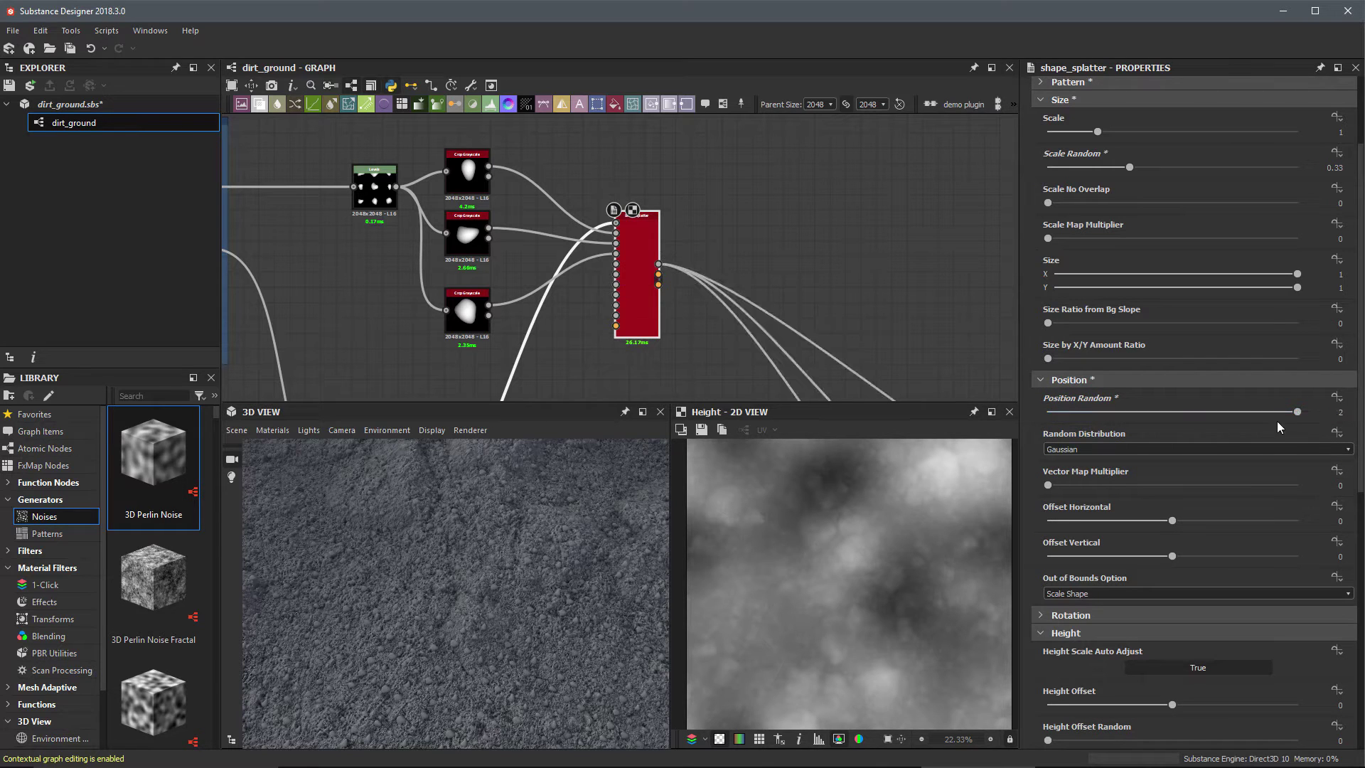
pyautogui.moveTo(484, 610); pyautogui.dragTo(499, 580)
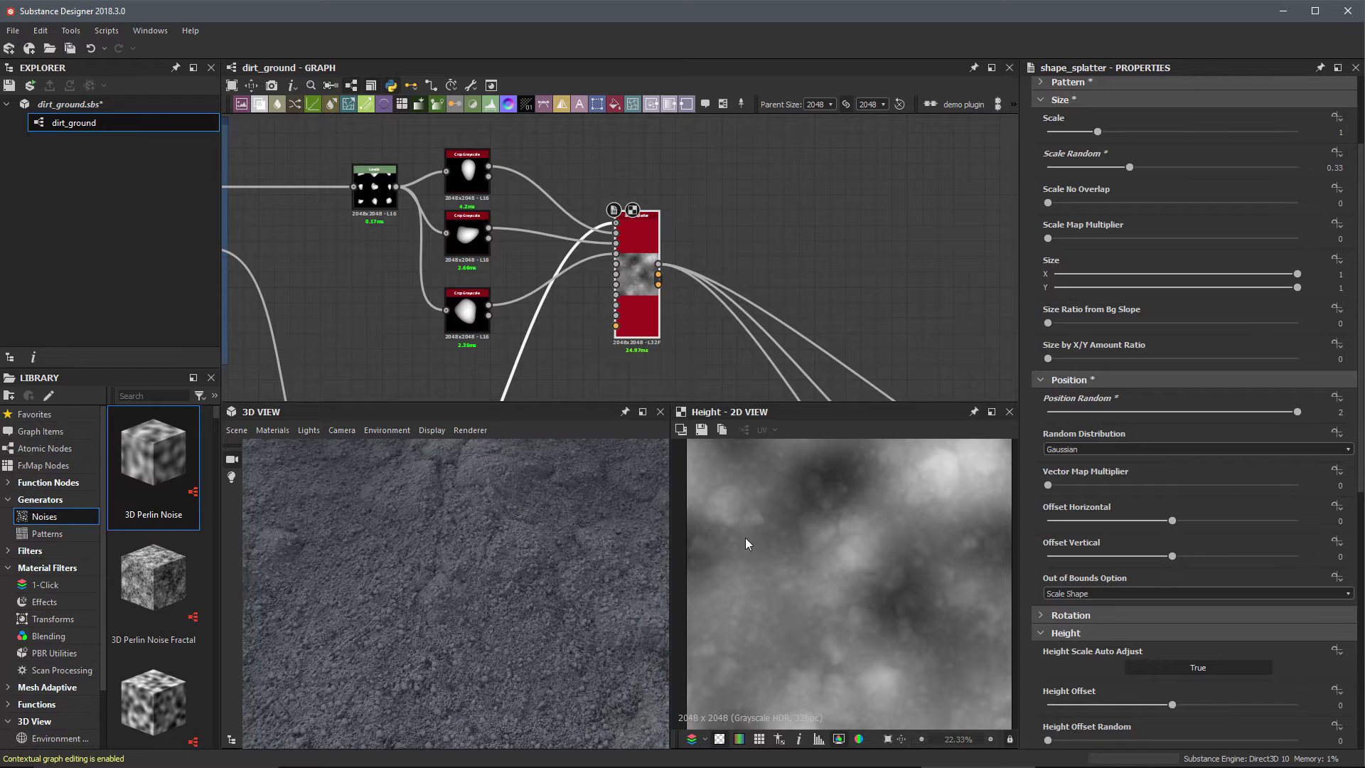
pyautogui.scroll(-4, 1093, 435)
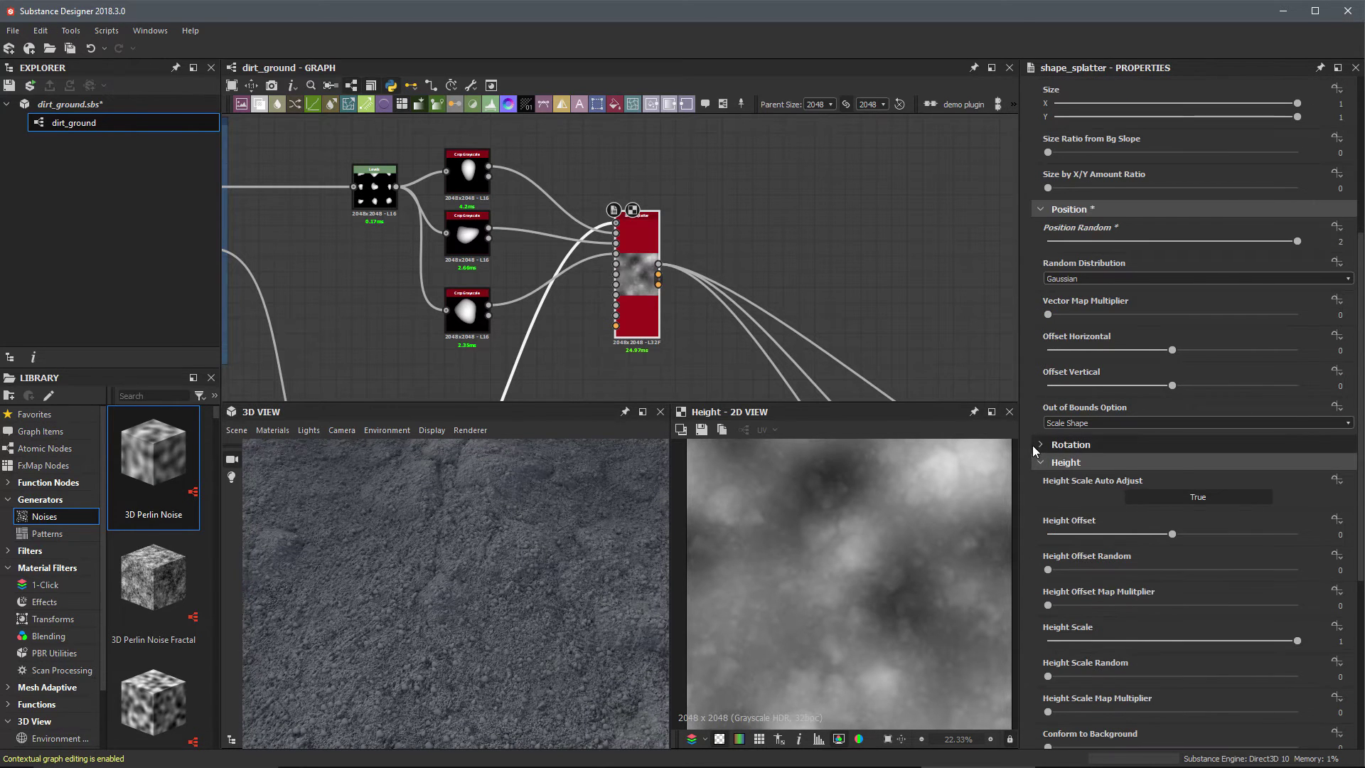
pyautogui.click(1034, 443)
pyautogui.moveTo(1047, 537); pyautogui.dragTo(1300, 537)
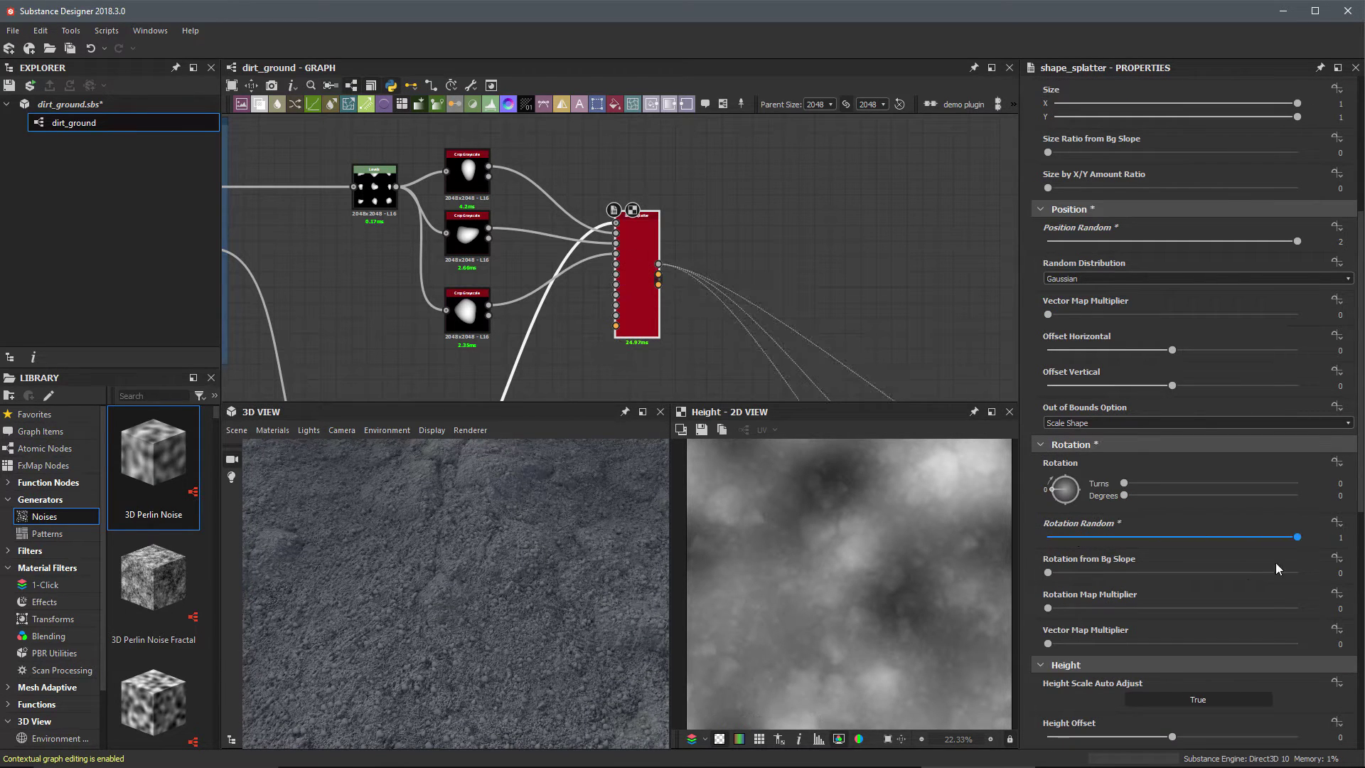
# Step: Set the pebble splatter's Conform to Background to 0.88 in the Height parameters
pyautogui.scroll(-4, 1173, 519)
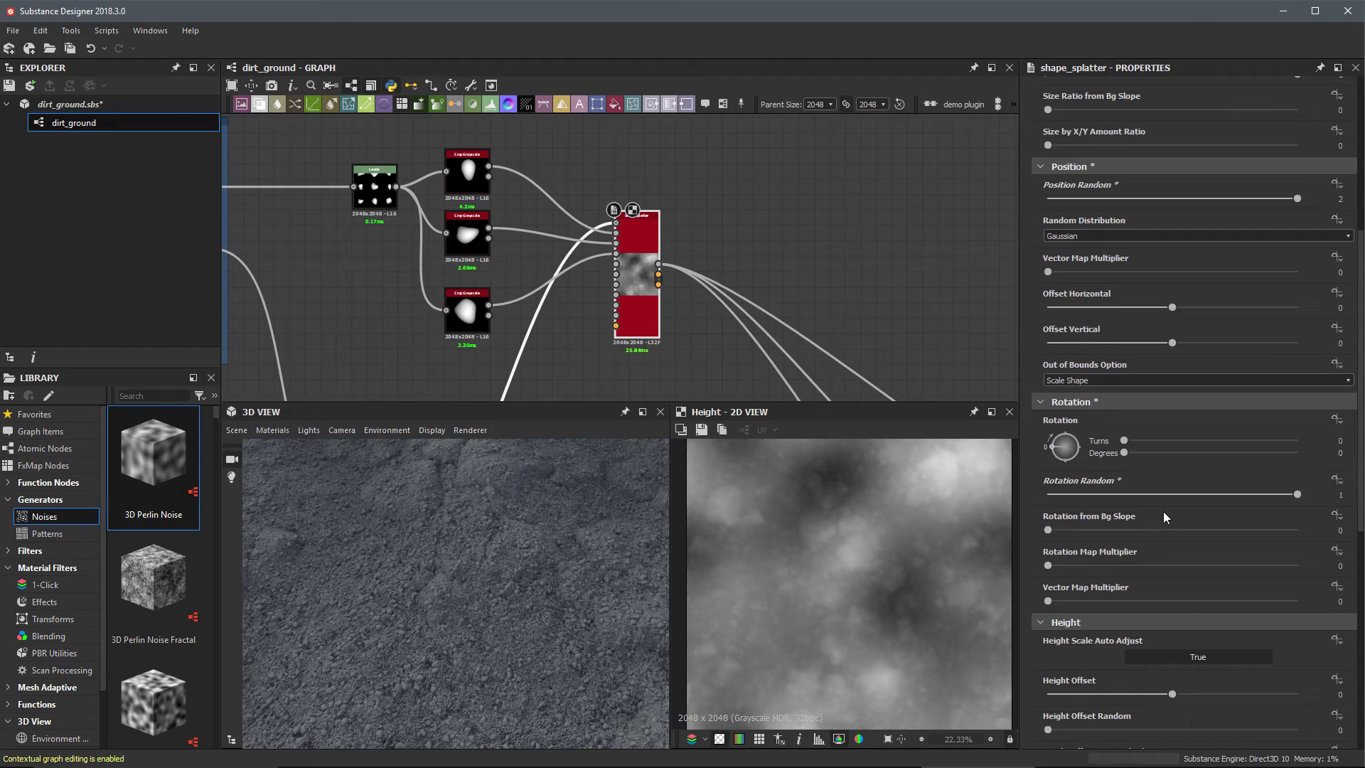
pyautogui.scroll(-2, 1163, 511)
pyautogui.scroll(-3, 1070, 441)
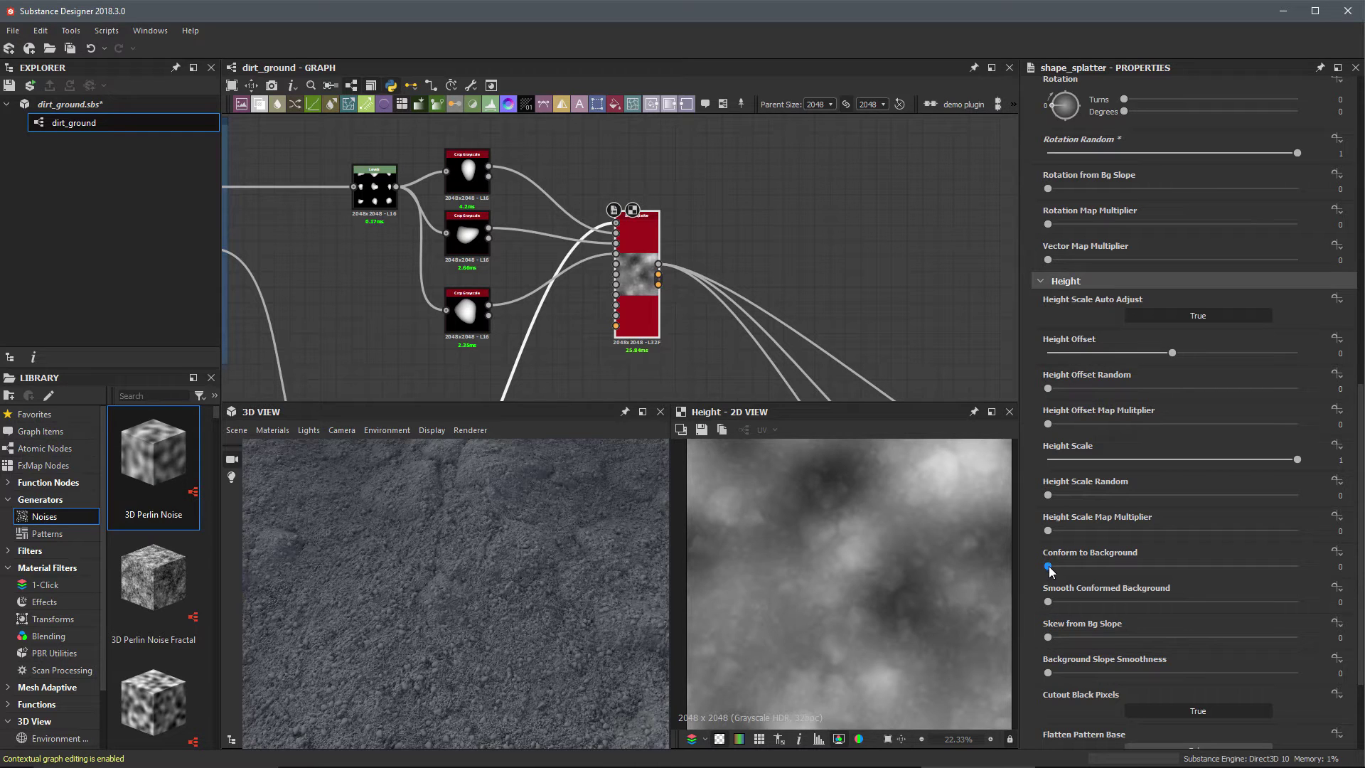
pyautogui.moveTo(1048, 566); pyautogui.dragTo(1268, 566)
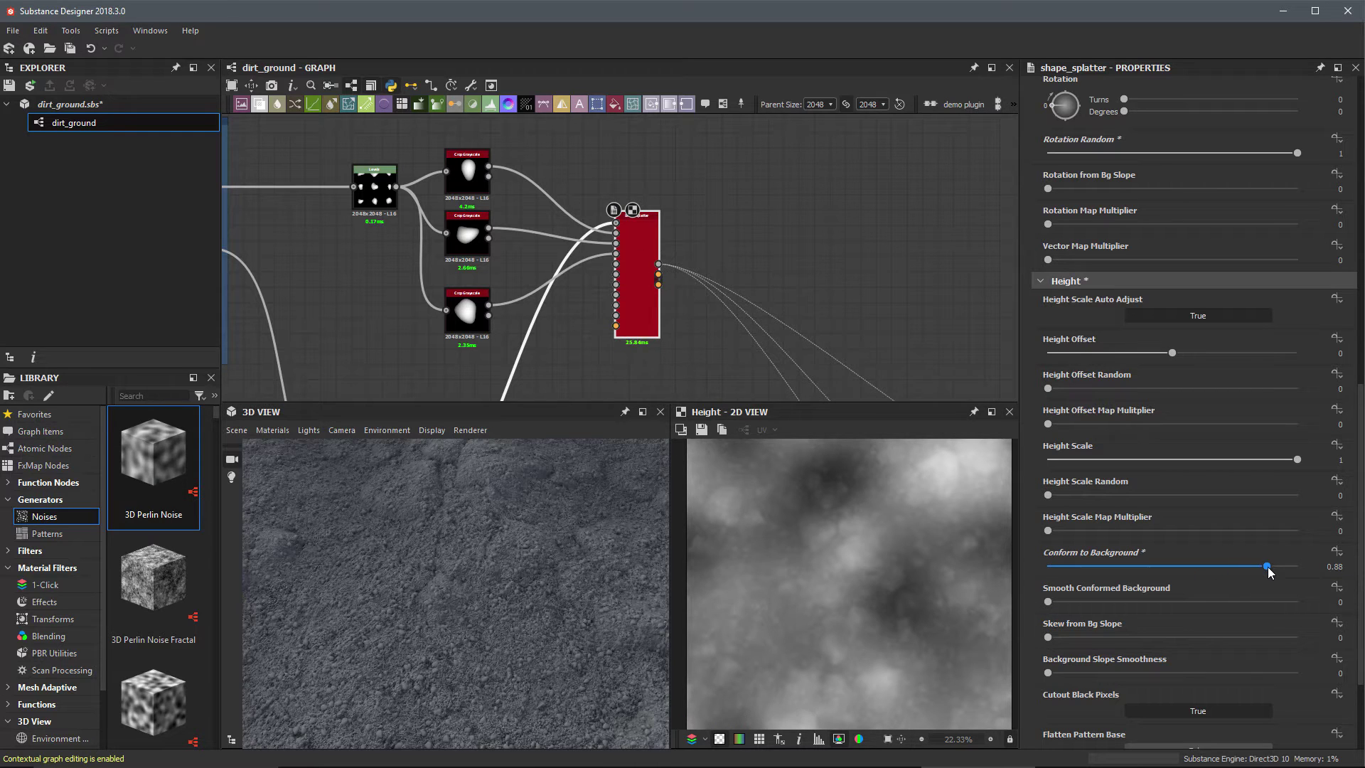
pyautogui.moveTo(441, 575); pyautogui.dragTo(532, 605)
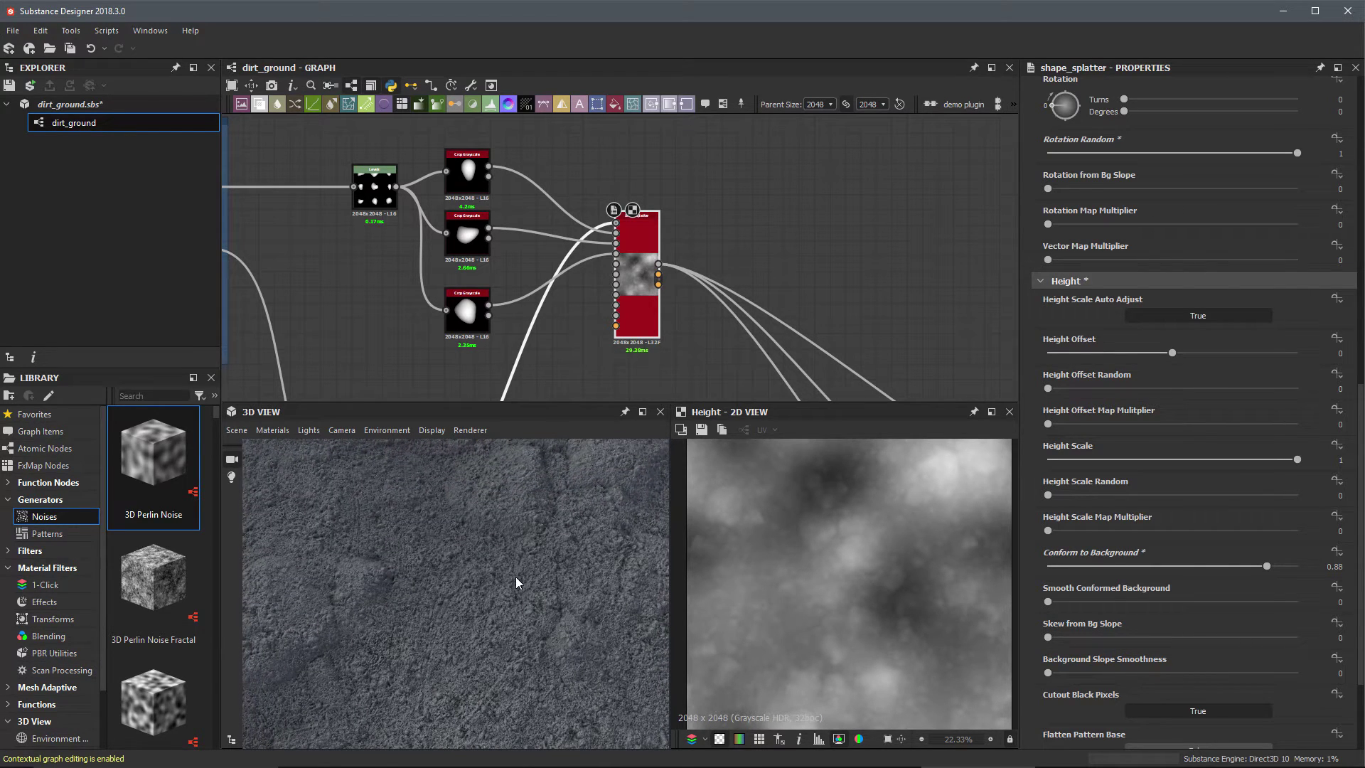
pyautogui.moveTo(517, 583)
pyautogui.mouseDown()
pyautogui.moveTo(503, 564)
pyautogui.moveTo(505, 600)
pyautogui.mouseUp()
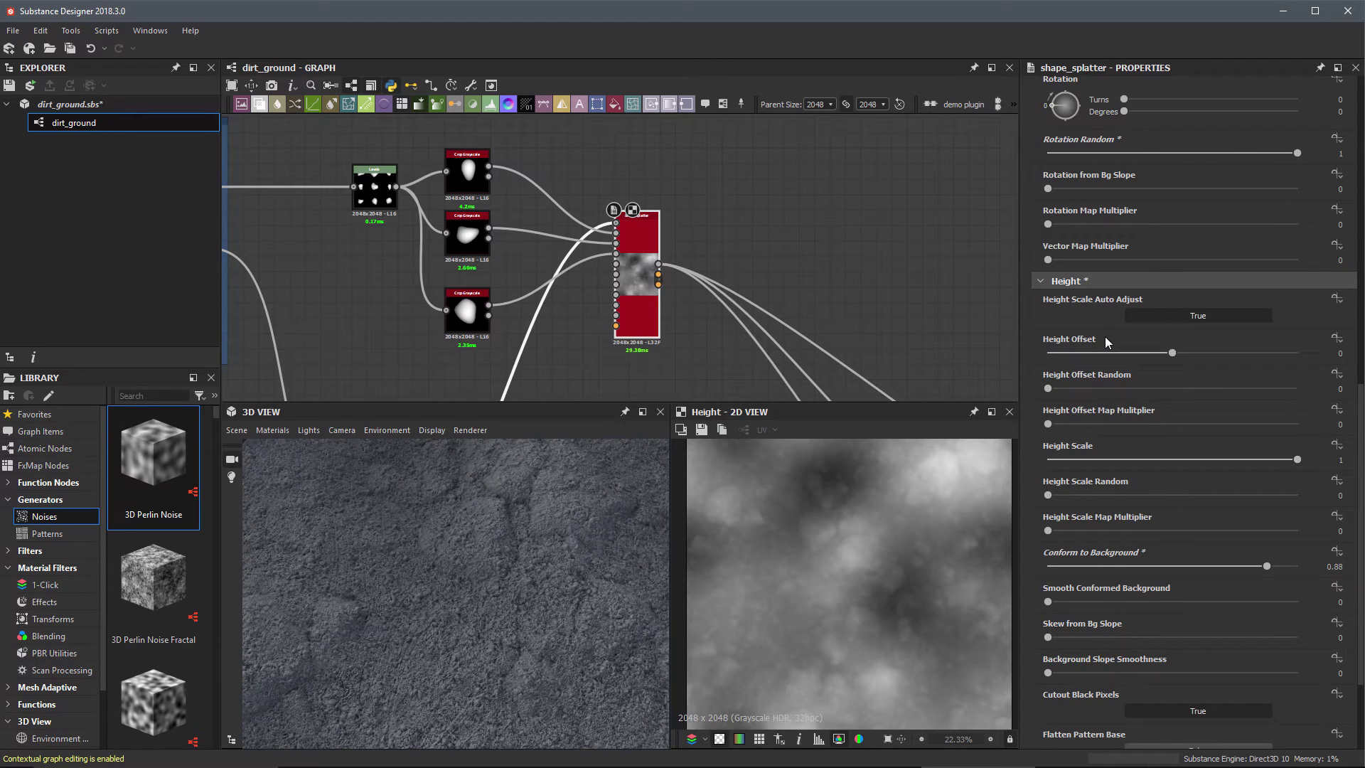
# Step: Set the pebble splatter's Scale to 1.5 and check the pebbles on the 3D surface
pyautogui.scroll(12, 1111, 340)
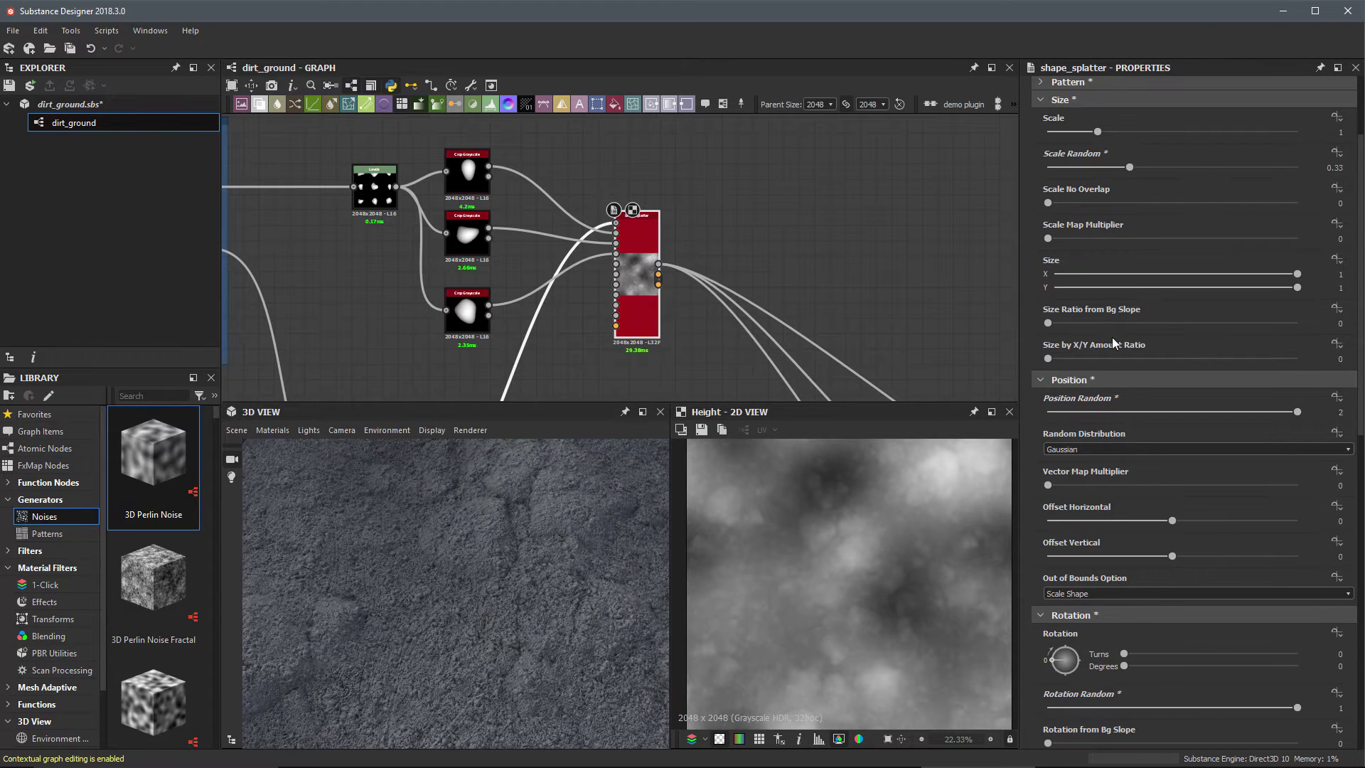
pyautogui.scroll(1, 1116, 284)
pyautogui.click(1337, 175)
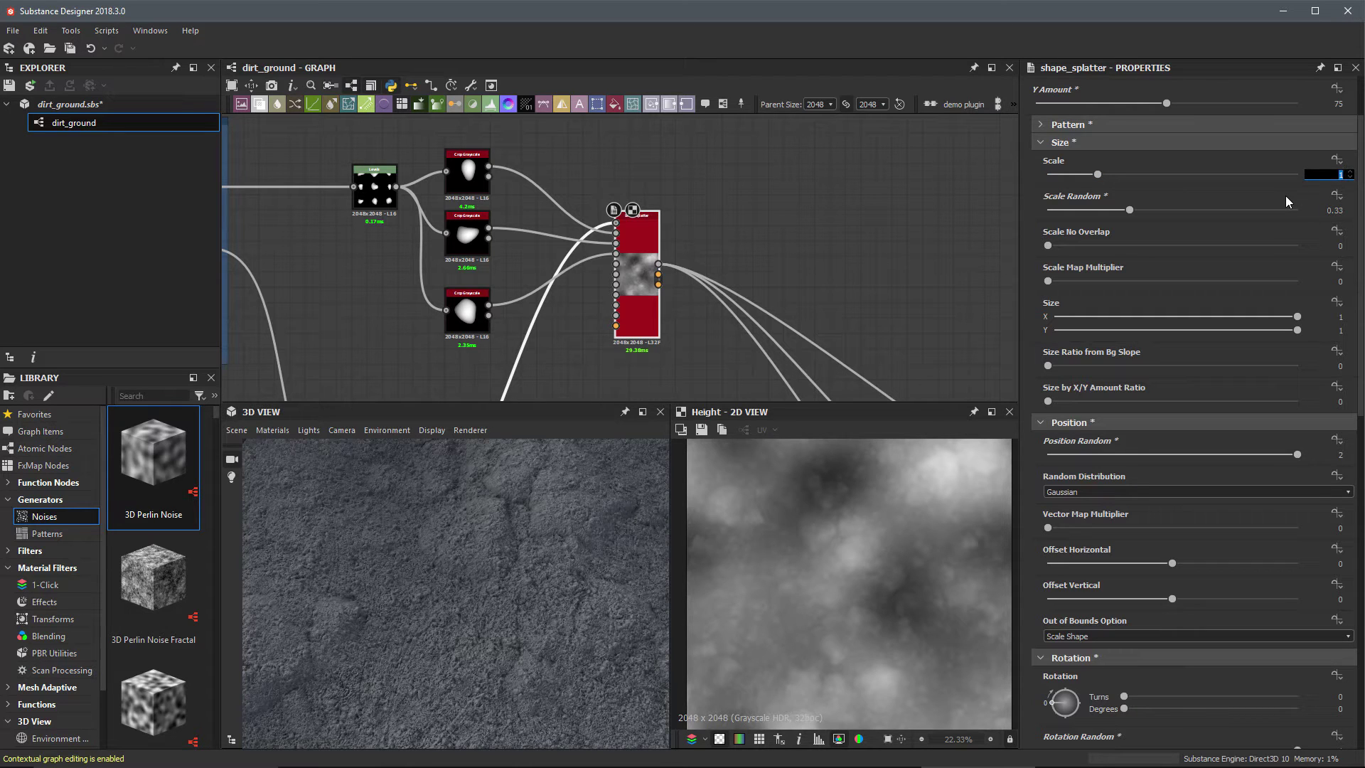
pyautogui.write('1.5')
pyautogui.press('Return')
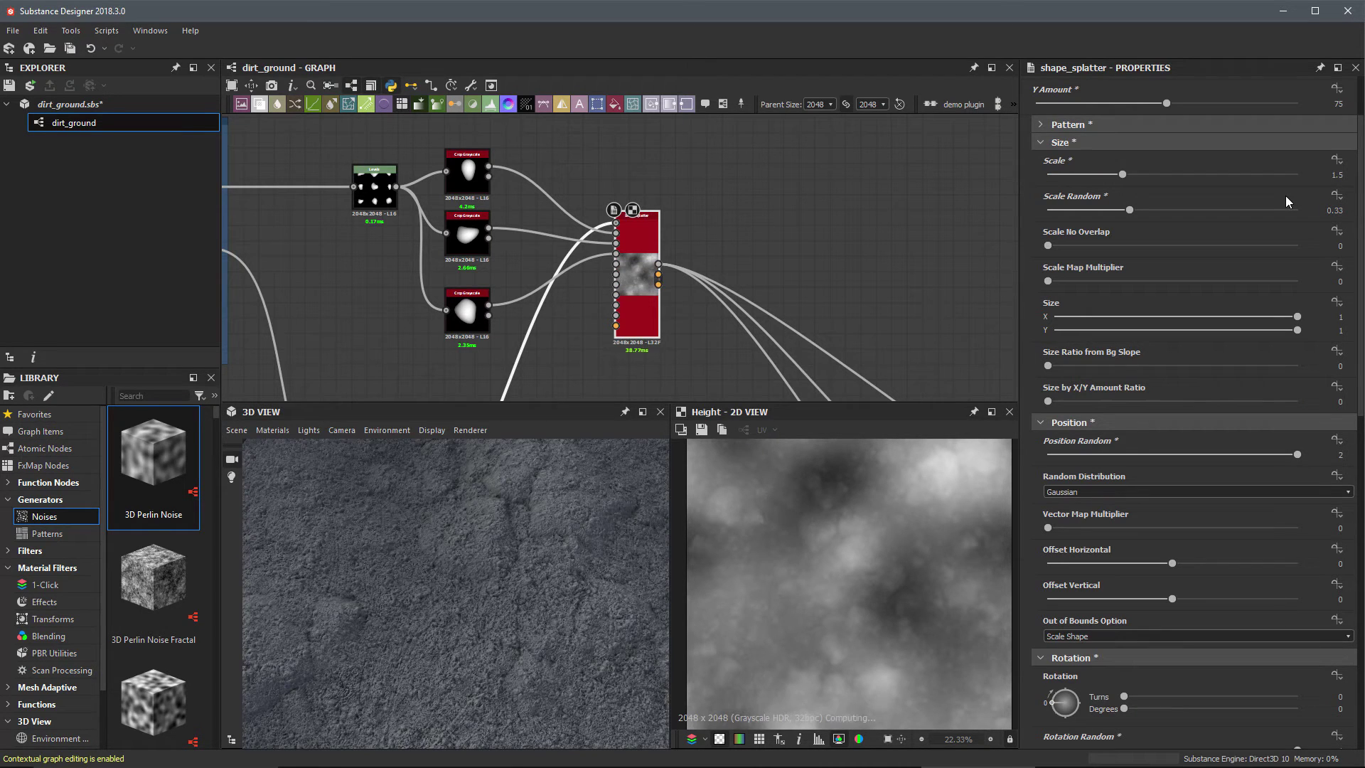
pyautogui.moveTo(556, 647); pyautogui.dragTo(441, 550)
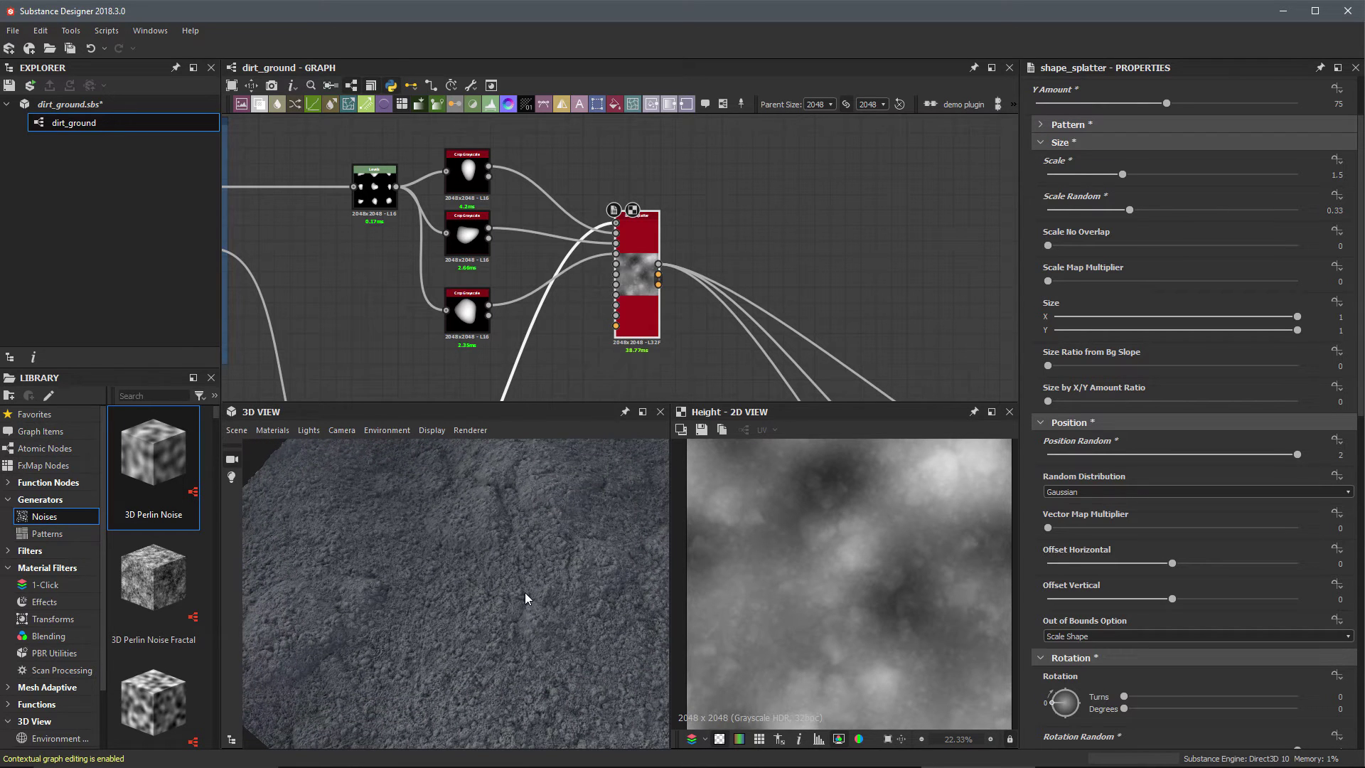
pyautogui.moveTo(450, 590); pyautogui.dragTo(502, 609)
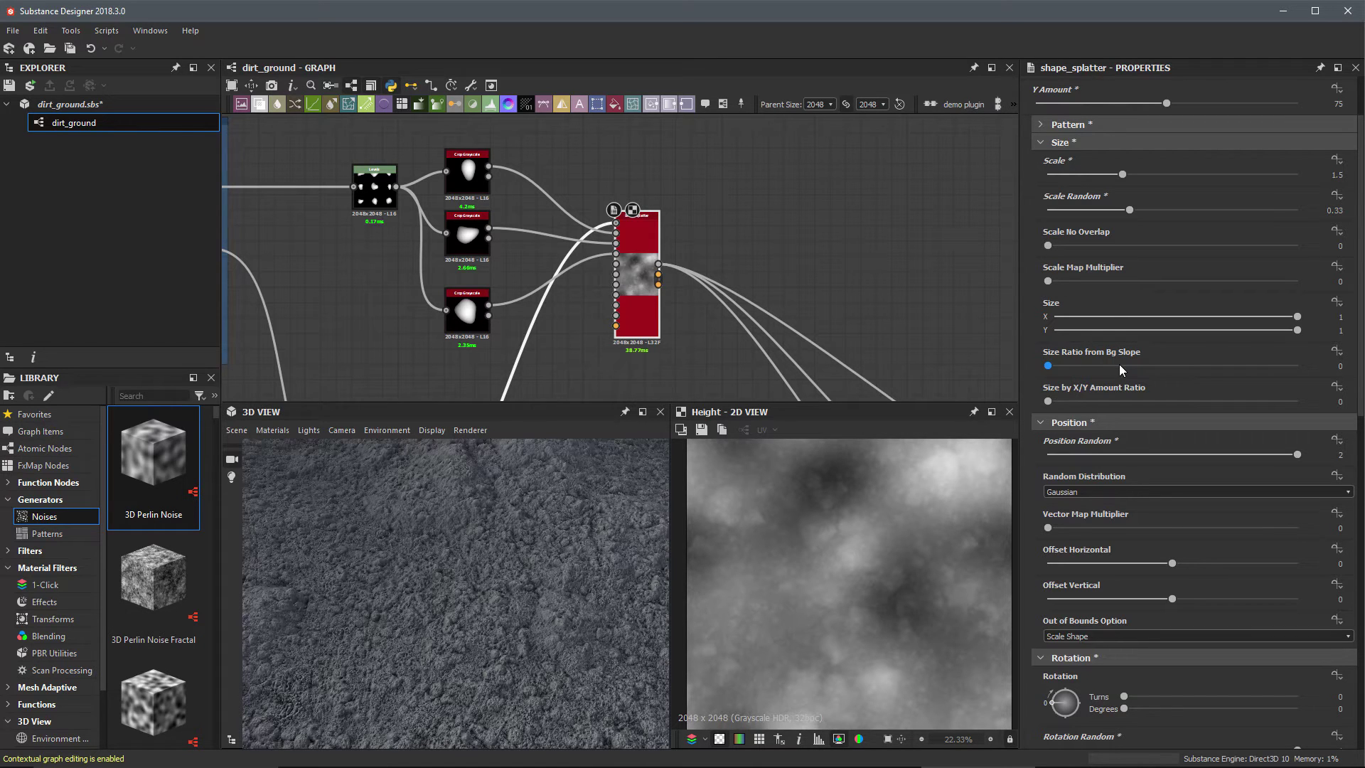
# Step: Set the pebble splatter's Smooth Conformed Background to 1.77 and check the result on the 3D surface
pyautogui.scroll(-10, 1120, 369)
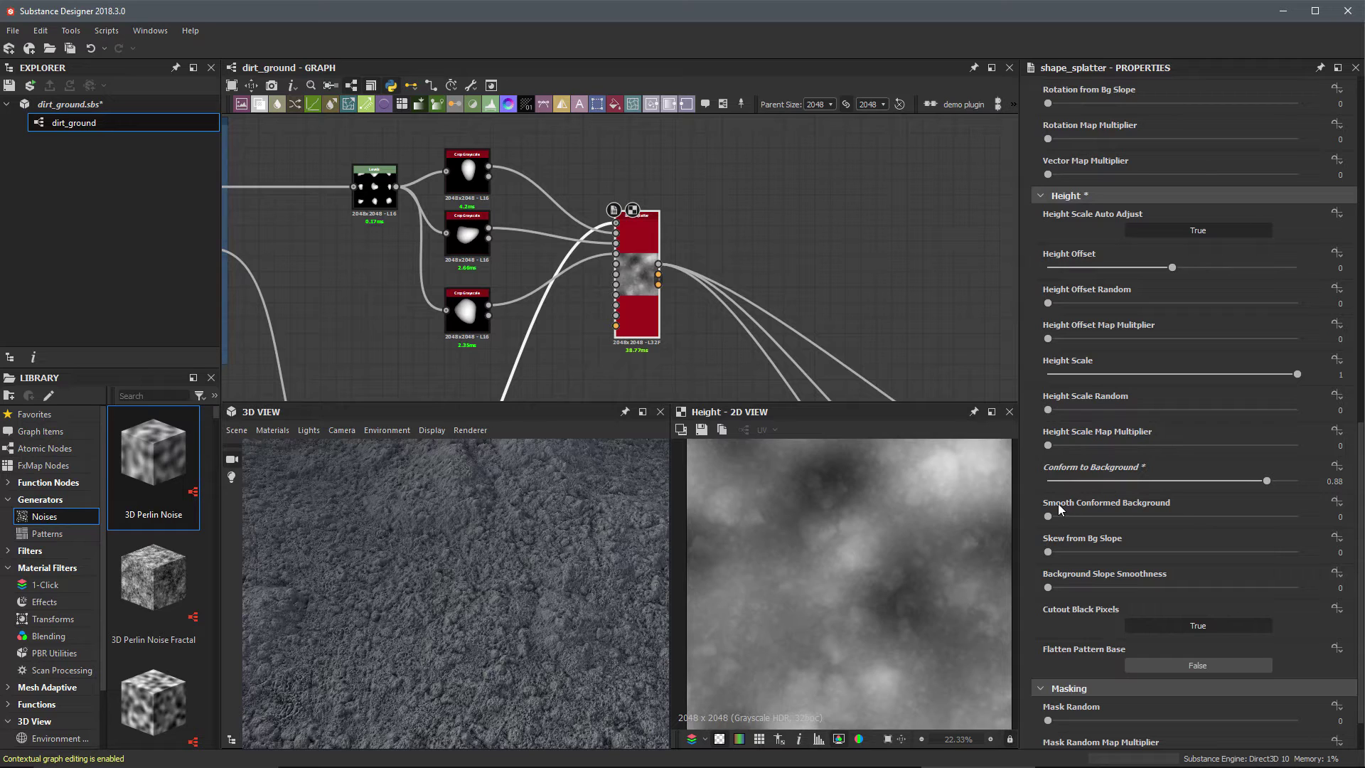
pyautogui.moveTo(1048, 516); pyautogui.dragTo(1269, 516)
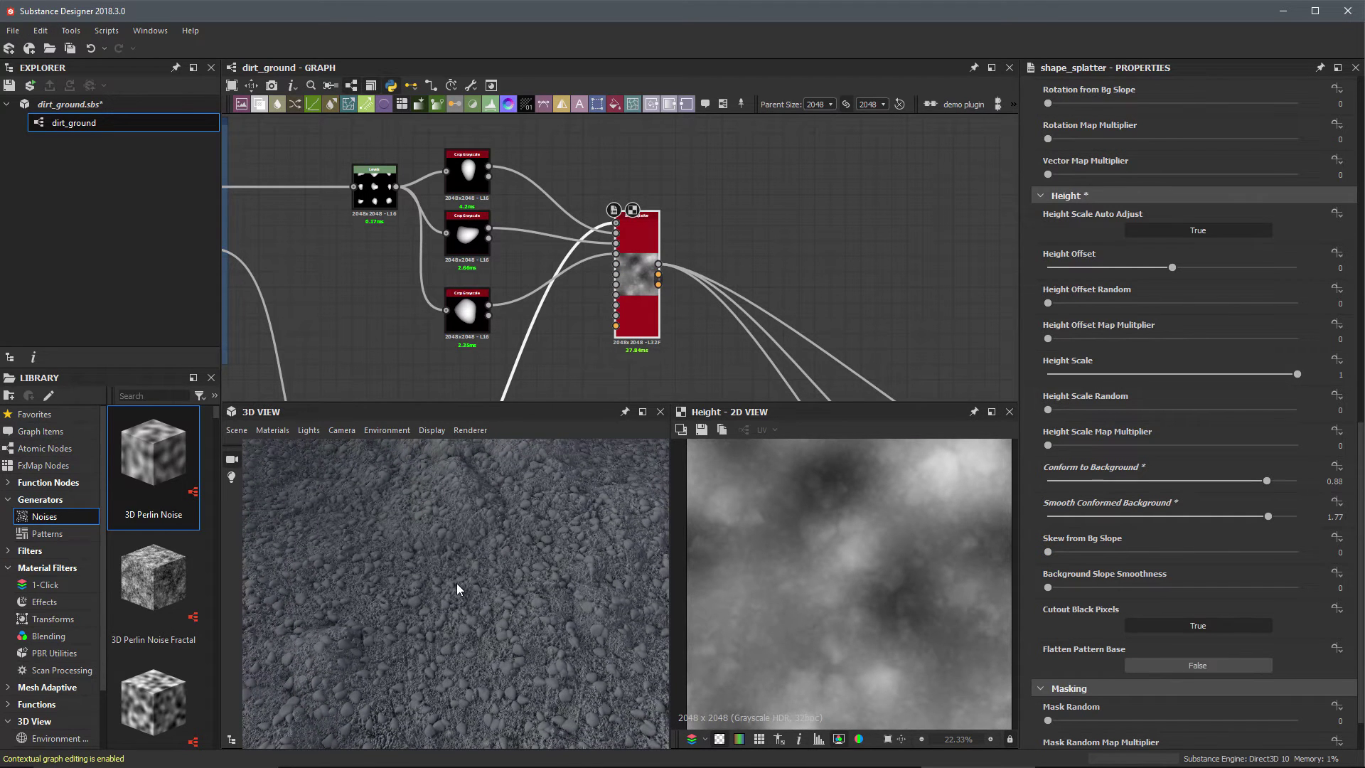
pyautogui.moveTo(544, 609)
pyautogui.mouseDown()
pyautogui.moveTo(488, 590)
pyautogui.moveTo(417, 593)
pyautogui.moveTo(531, 613)
pyautogui.mouseUp()
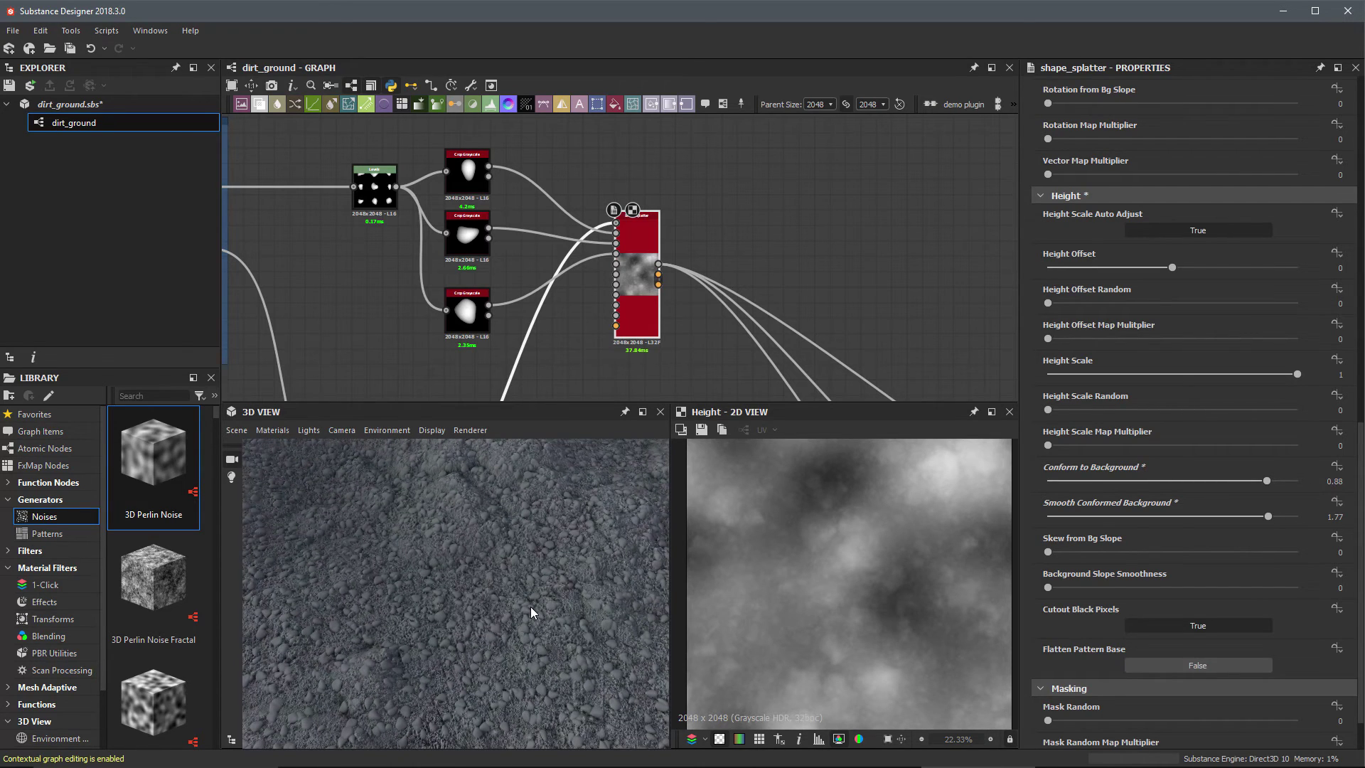
pyautogui.scroll(2, 610, 292)
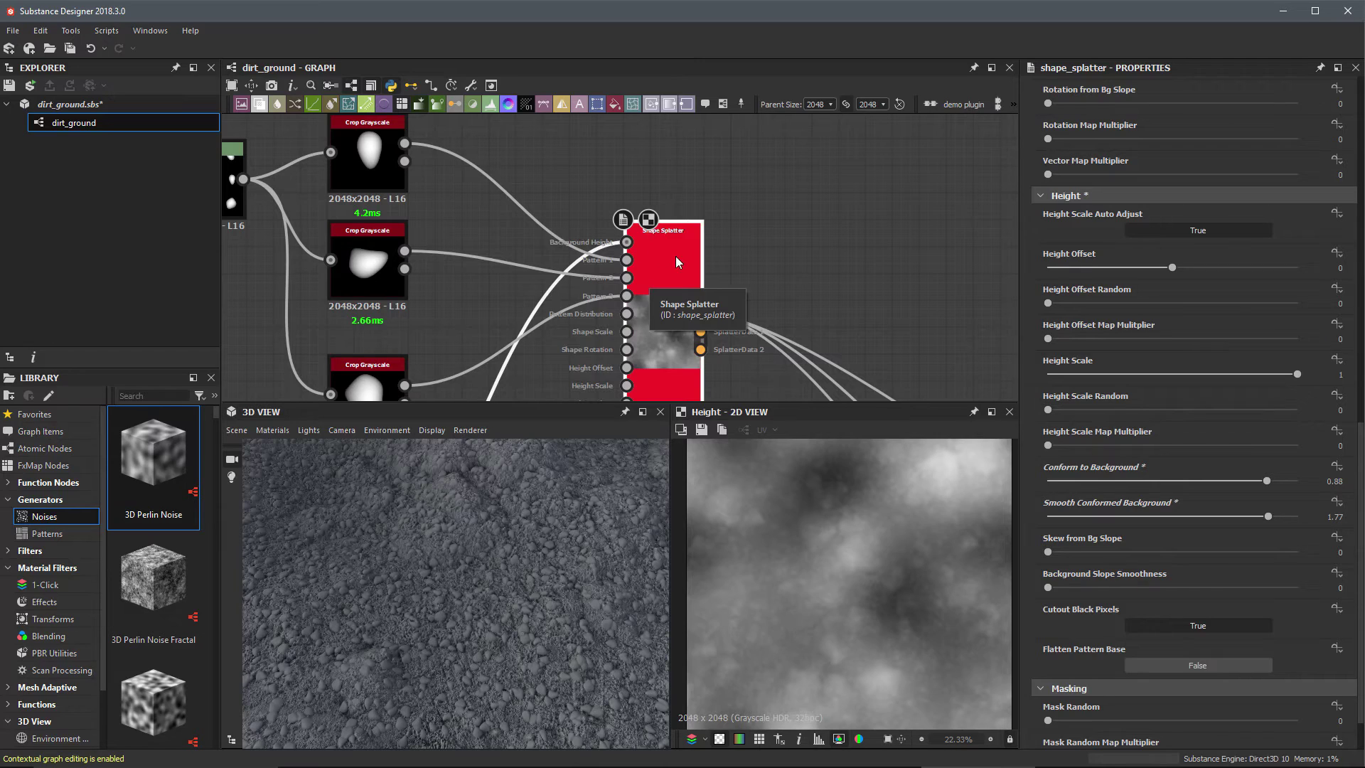
# Step: Set the pebble splatter's Height Offset to -0.43 and Height Offset Random to 0.27, checking the pebbles on the 3D surface
pyautogui.moveTo(562, 632); pyautogui.dragTo(523, 625)
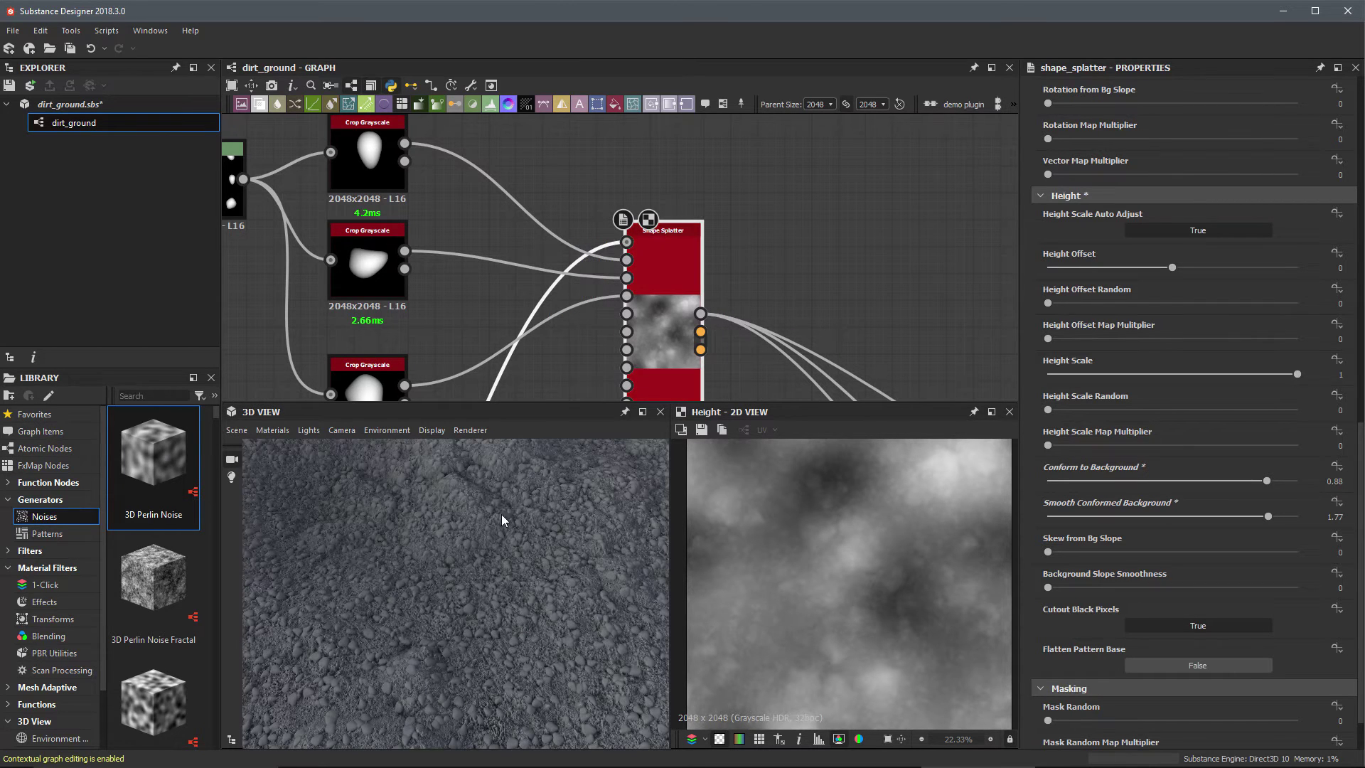
pyautogui.moveTo(501, 514); pyautogui.dragTo(498, 574)
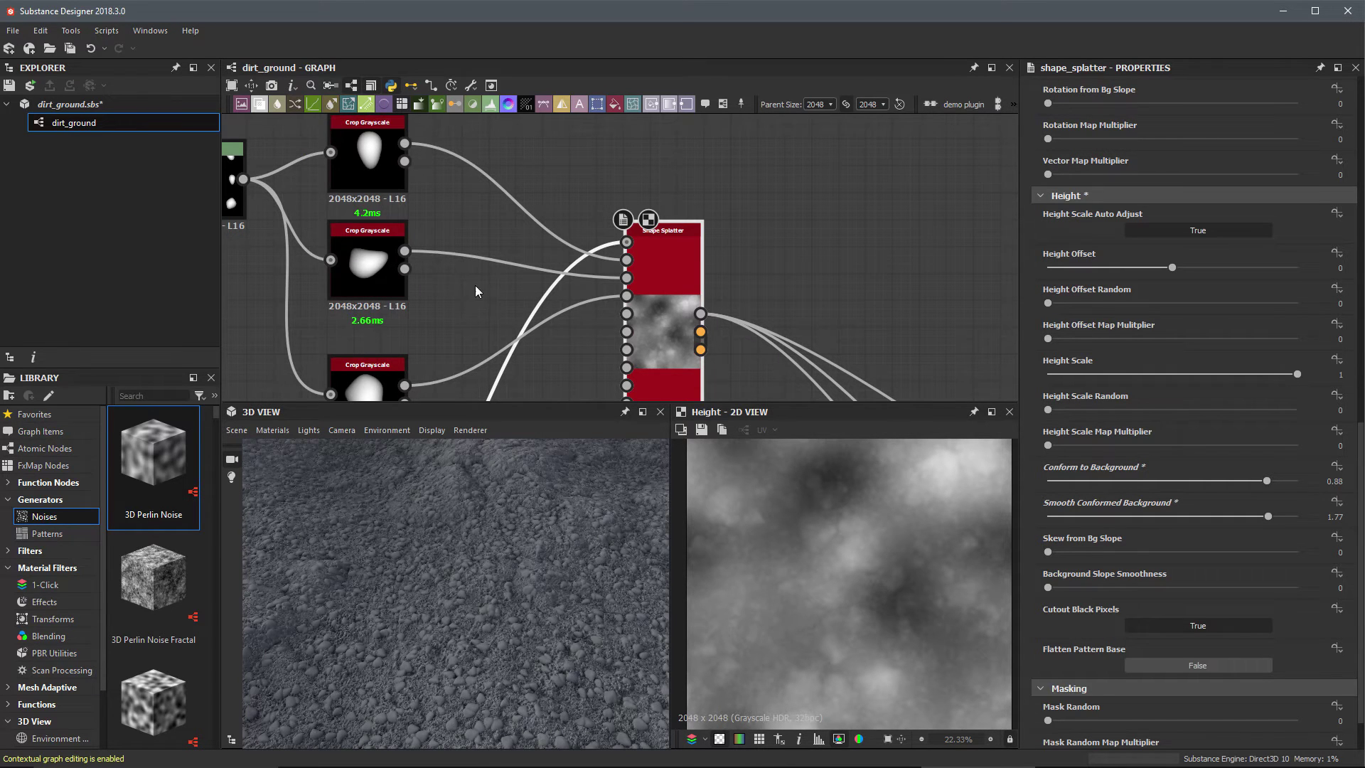
pyautogui.scroll(-2, 491, 287)
pyautogui.moveTo(572, 615); pyautogui.dragTo(607, 587)
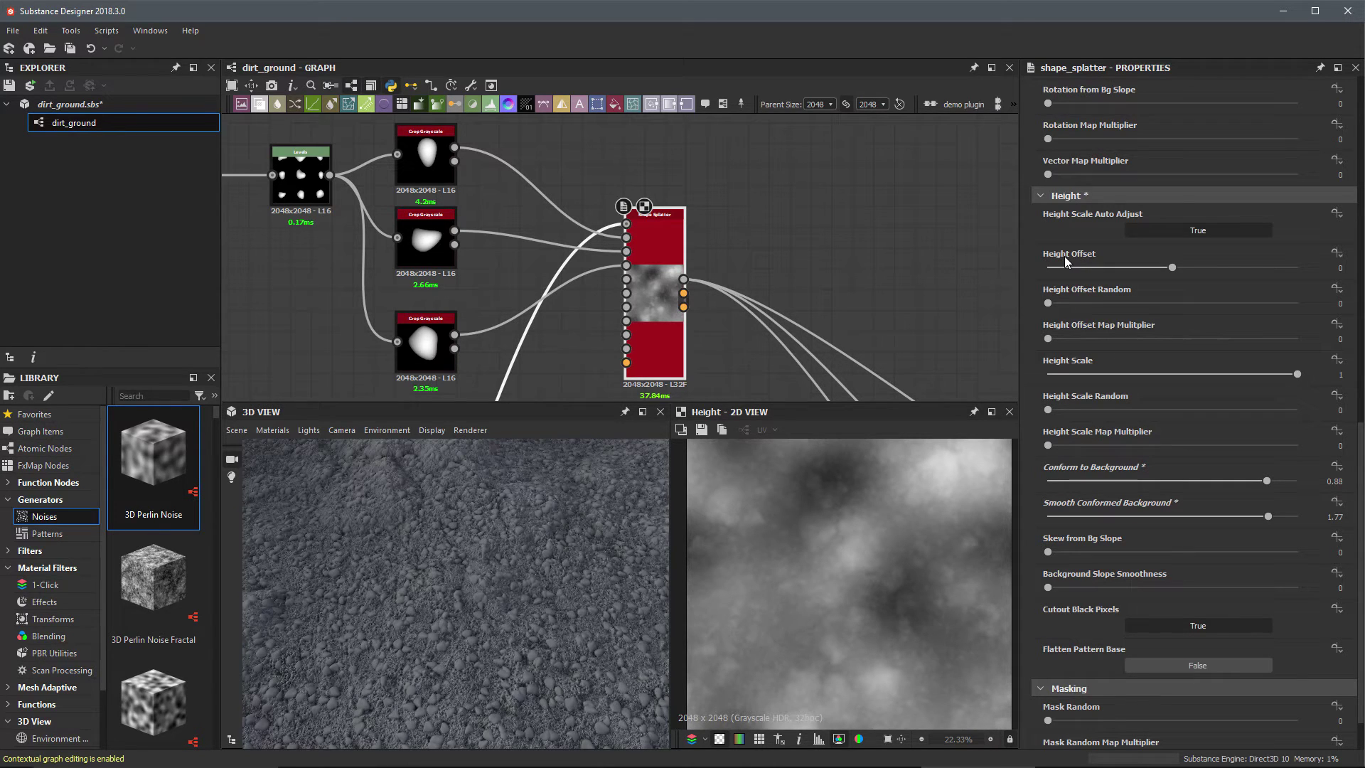
pyautogui.moveTo(1170, 268); pyautogui.dragTo(1121, 274)
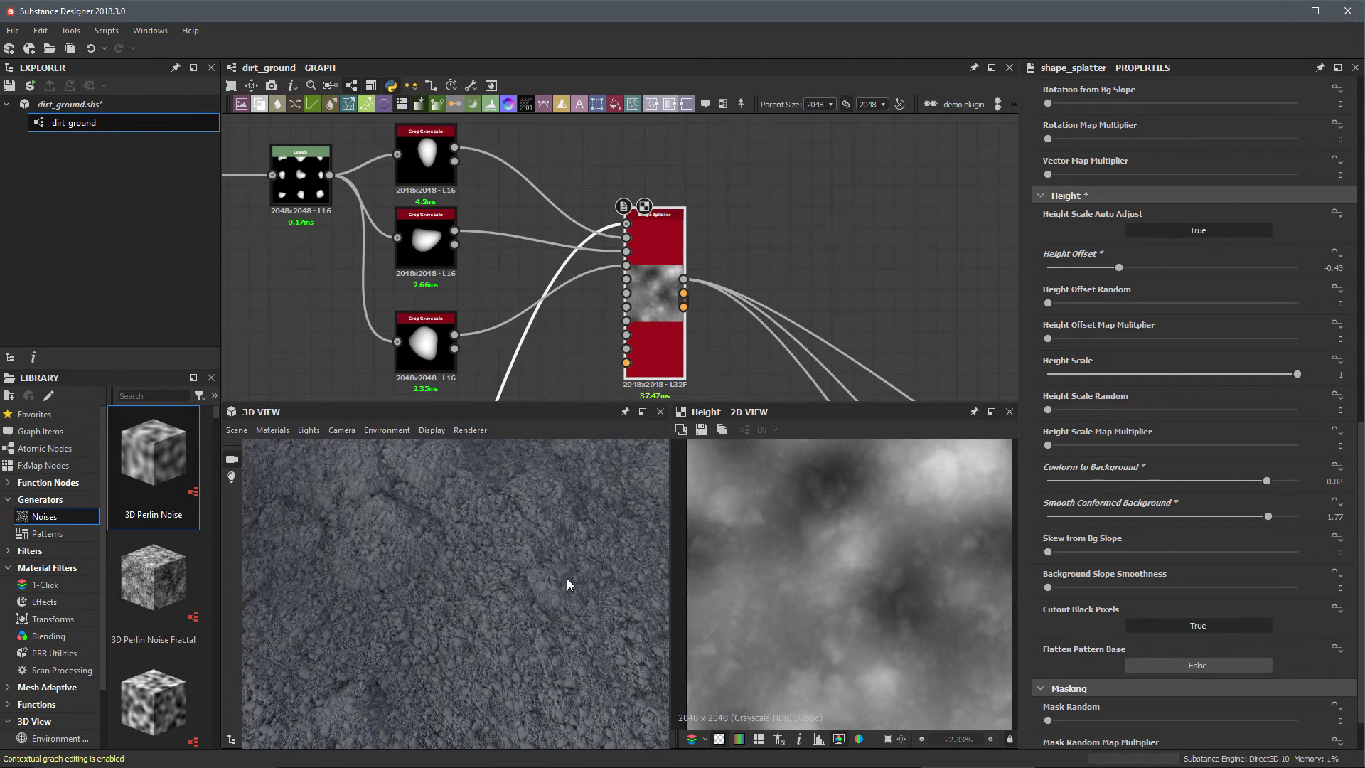
pyautogui.moveTo(468, 562); pyautogui.dragTo(580, 514)
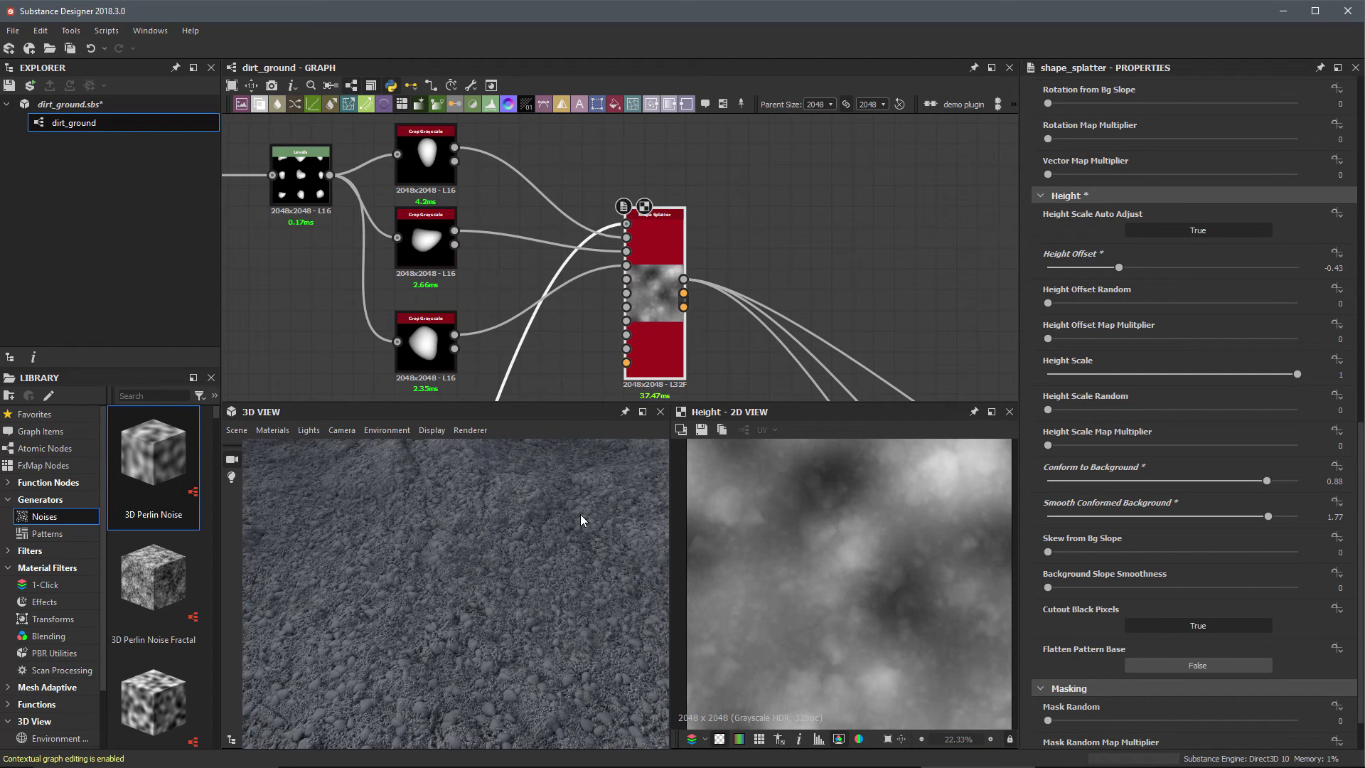
pyautogui.moveTo(1056, 301); pyautogui.dragTo(1115, 296)
pyautogui.moveTo(485, 499); pyautogui.dragTo(490, 558)
# Step: Set the pebble splatter's Mask Random to 0.25 in the Masking parameters and check the pebble density on the 3D surface
pyautogui.scroll(-1, 1131, 462)
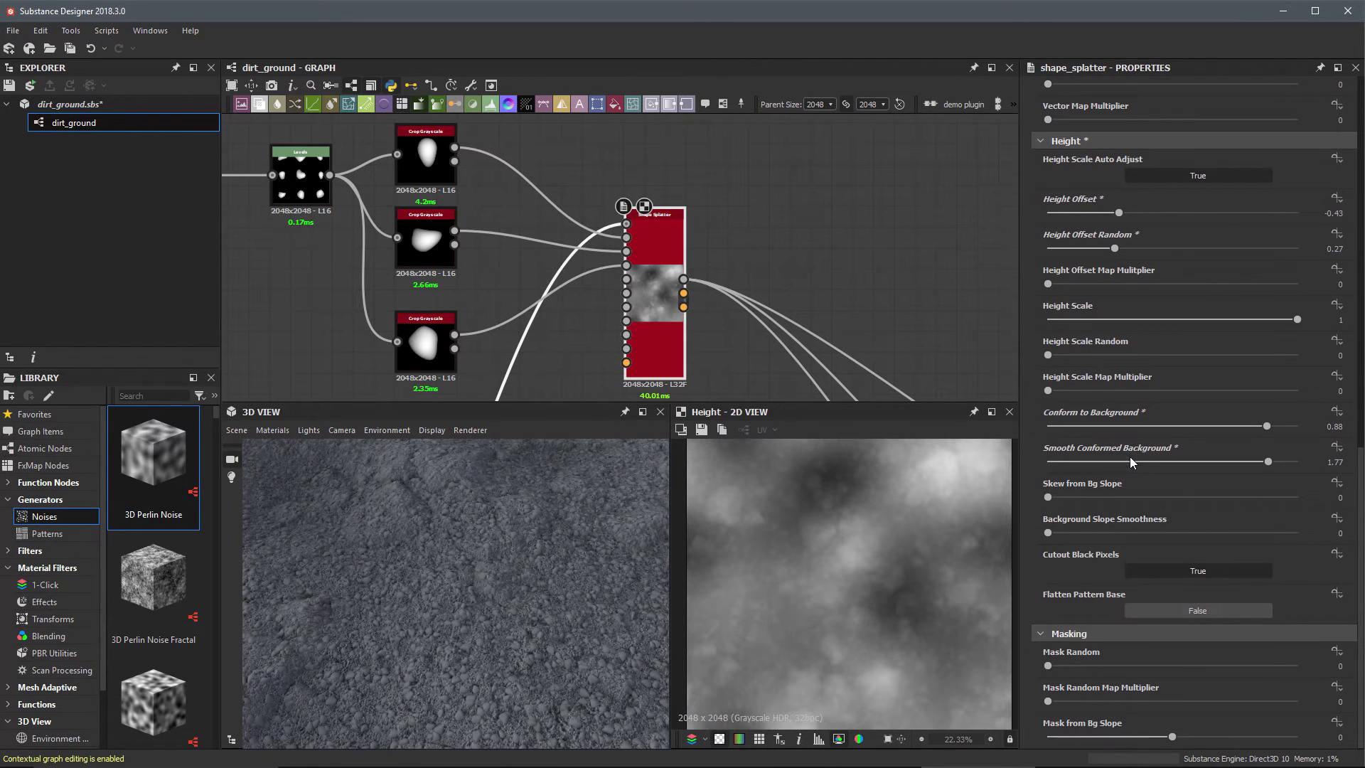
pyautogui.moveTo(1049, 666); pyautogui.dragTo(1190, 666)
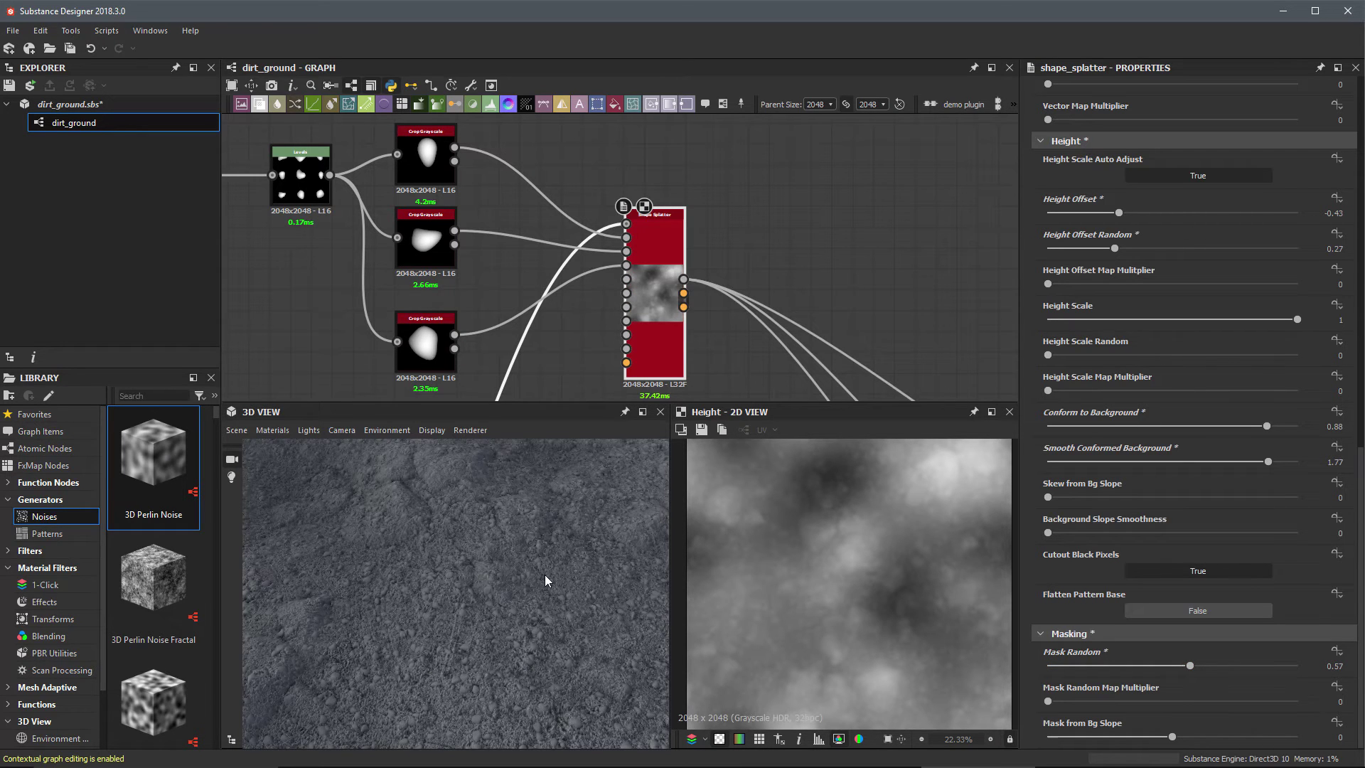
pyautogui.moveTo(545, 575); pyautogui.dragTo(497, 599)
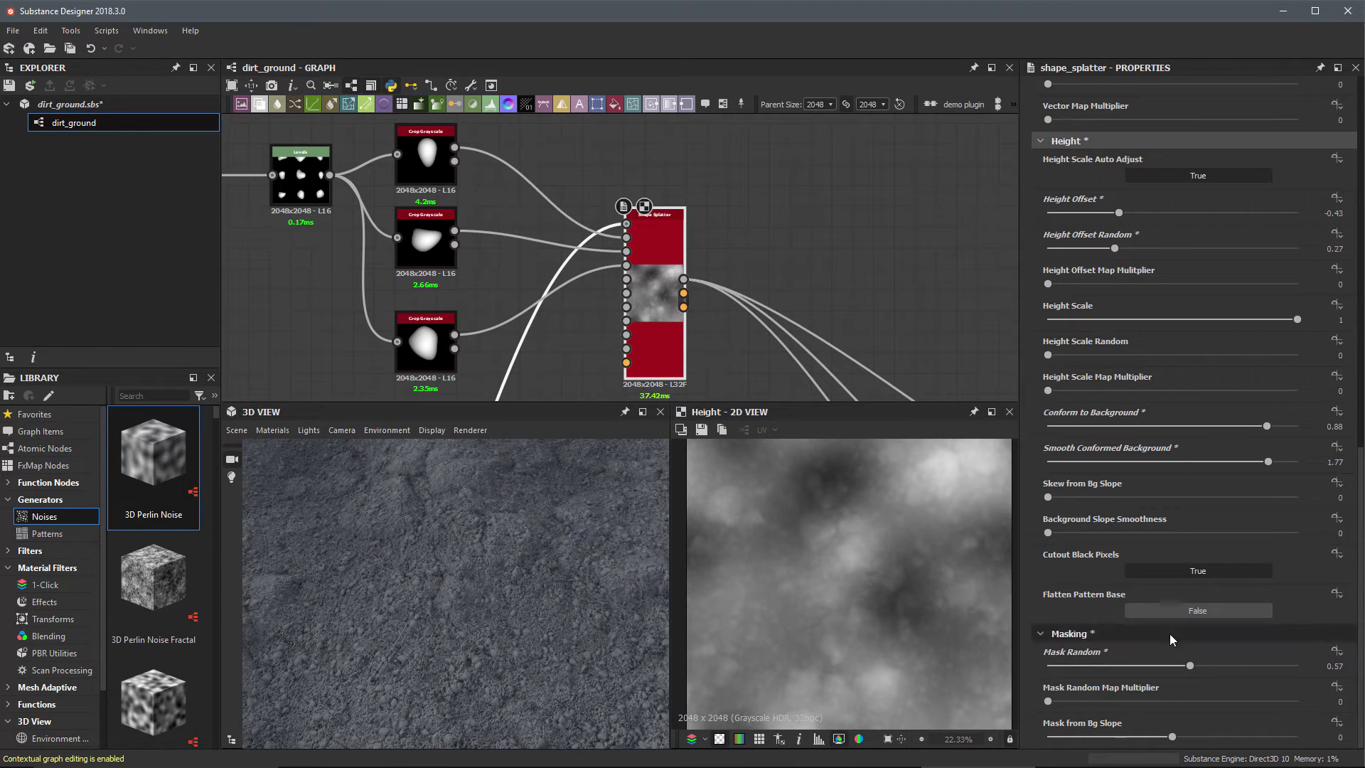
pyautogui.moveTo(1325, 667); pyautogui.dragTo(1337, 666)
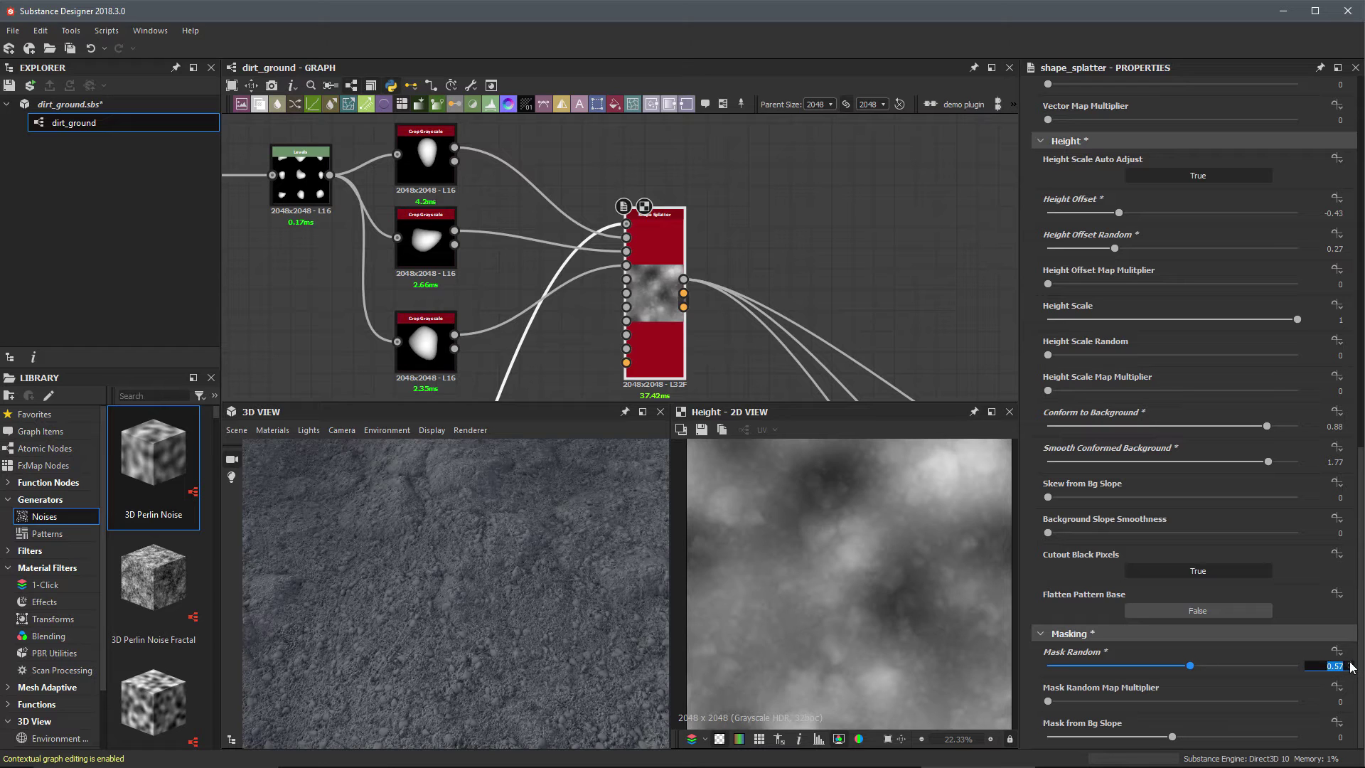
pyautogui.write('0.25')
pyautogui.press('Return')
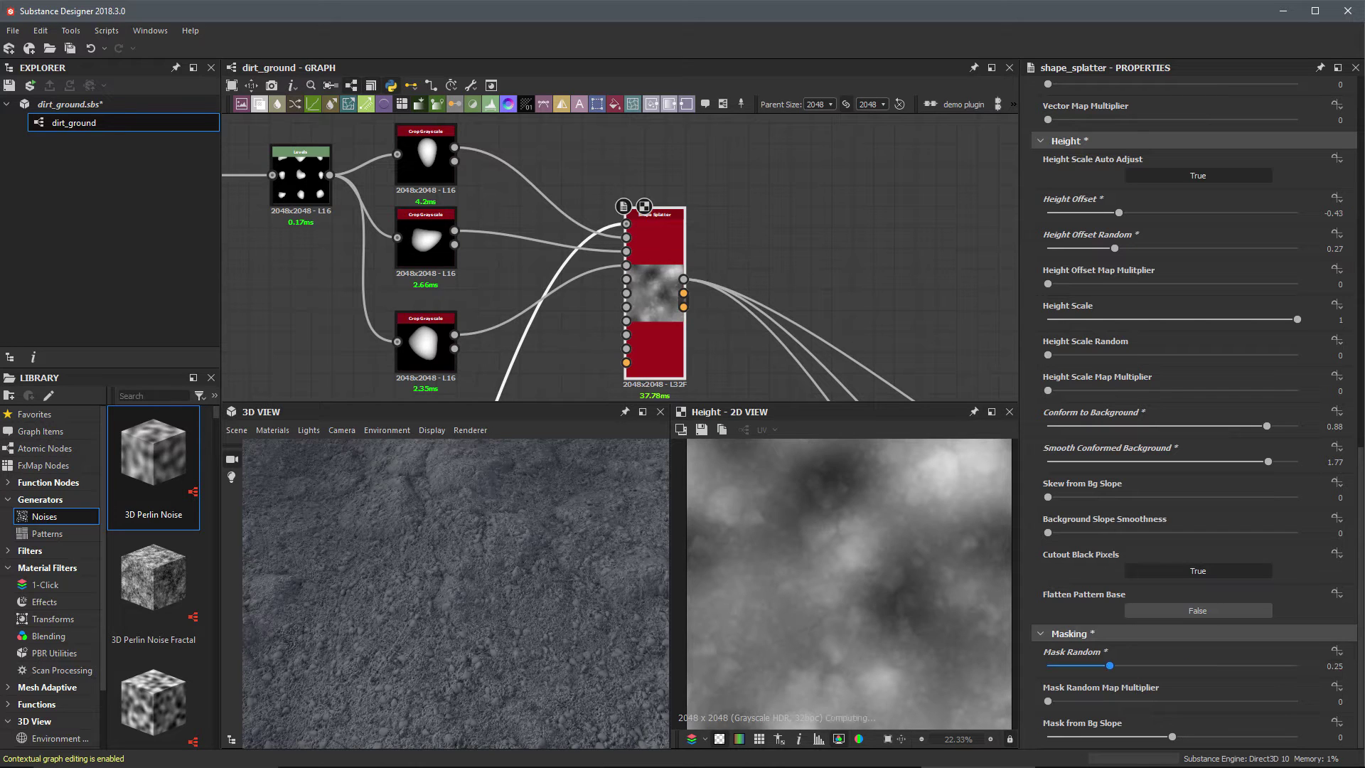
pyautogui.moveTo(525, 604); pyautogui.dragTo(548, 660)
# Step: Review the pebble surface and node chain, and preview the shape sheet of the Levels node that feeds the pebble crops
pyautogui.scroll(-4, 768, 297)
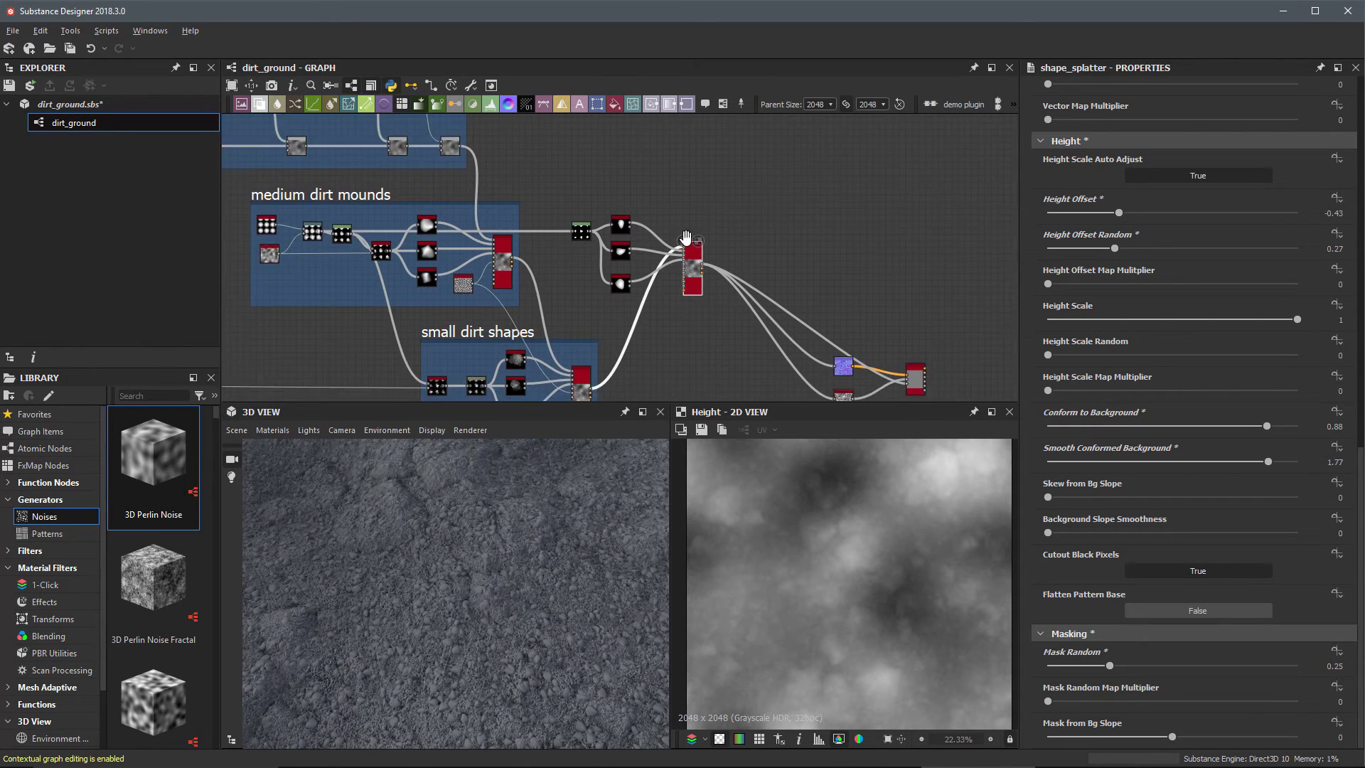
pyautogui.scroll(1, 723, 284)
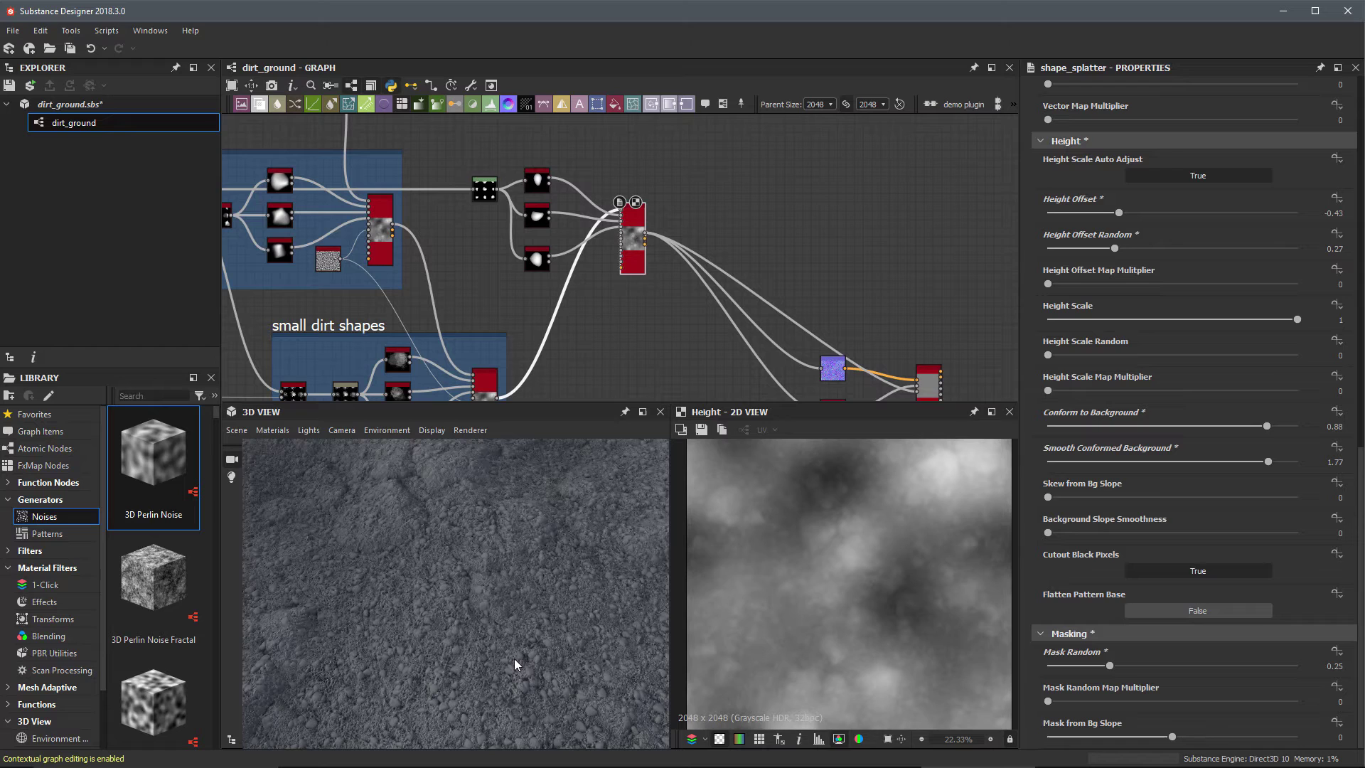
pyautogui.moveTo(516, 630); pyautogui.dragTo(554, 611)
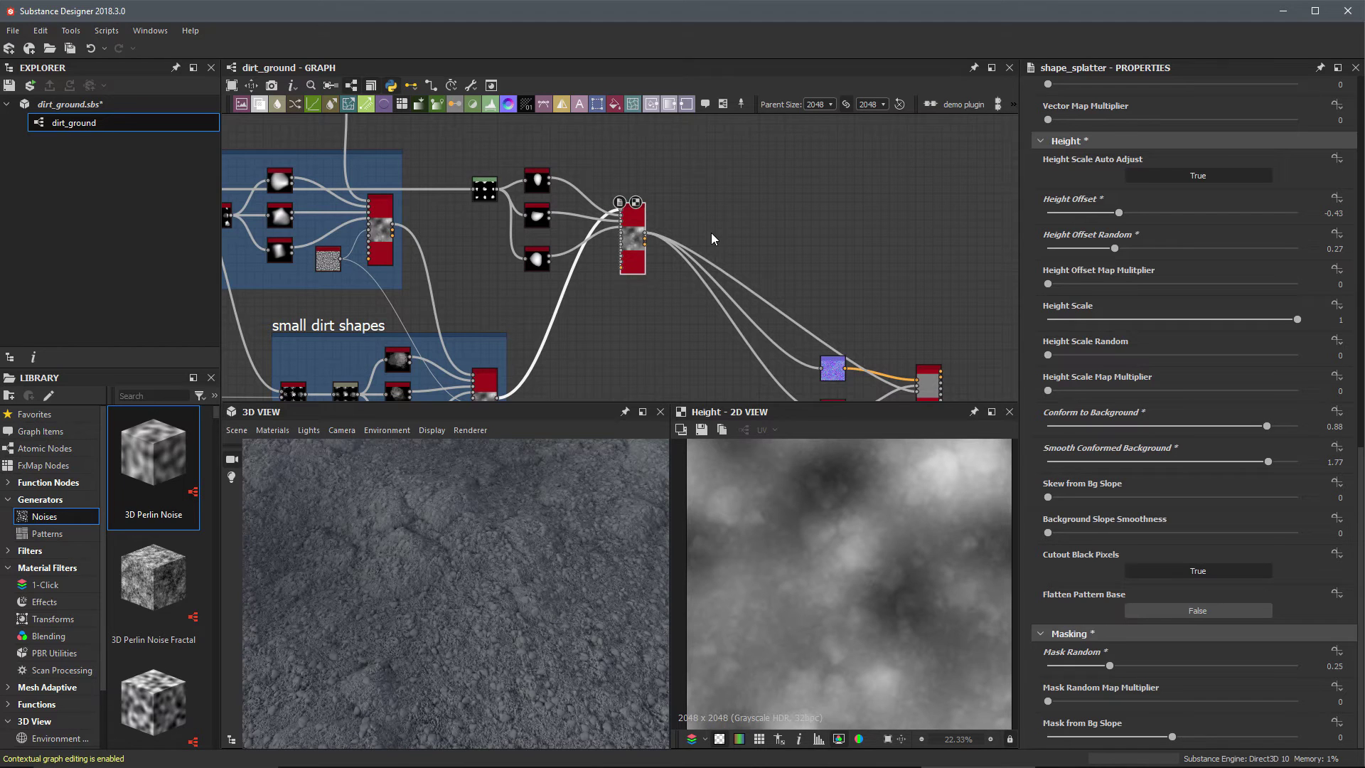
pyautogui.scroll(2, 639, 215)
pyautogui.scroll(-1, 640, 220)
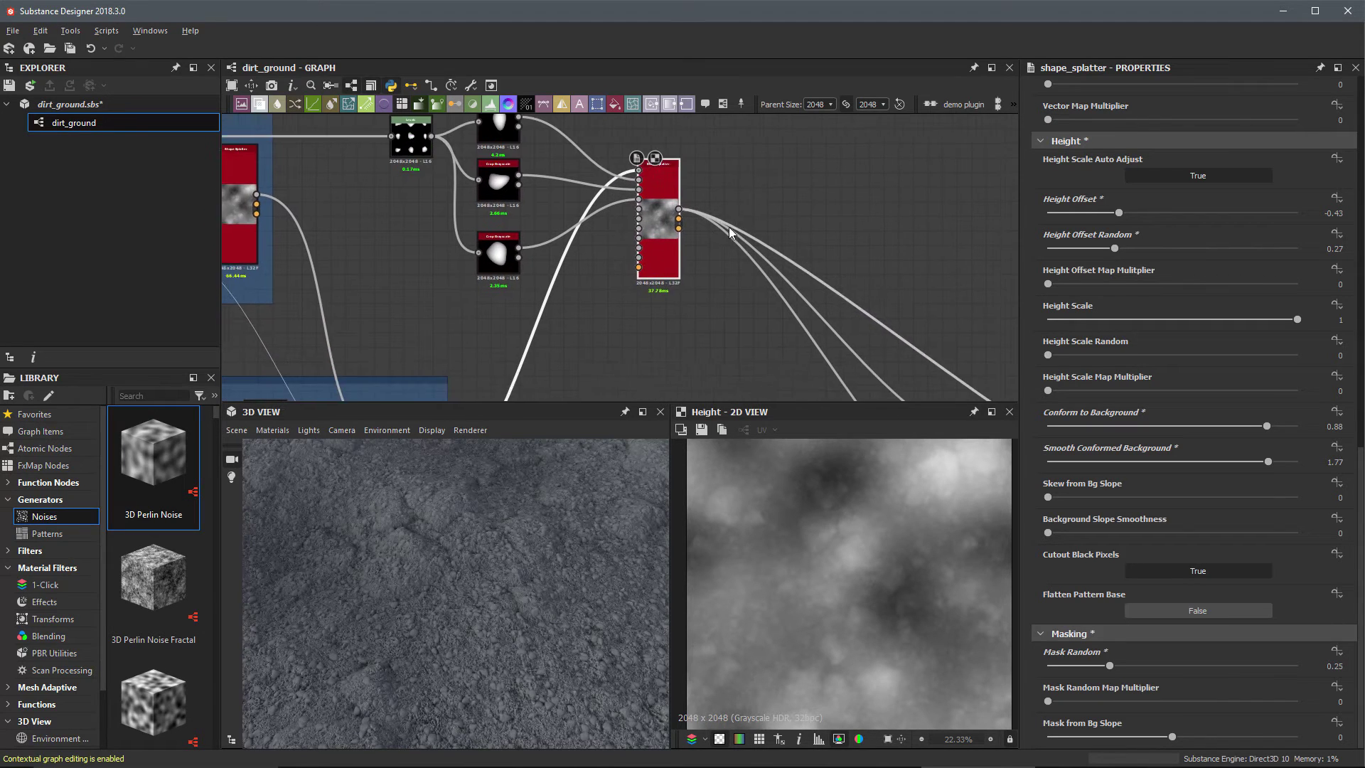
pyautogui.moveTo(619, 241); pyautogui.dragTo(608, 260, button='middle')
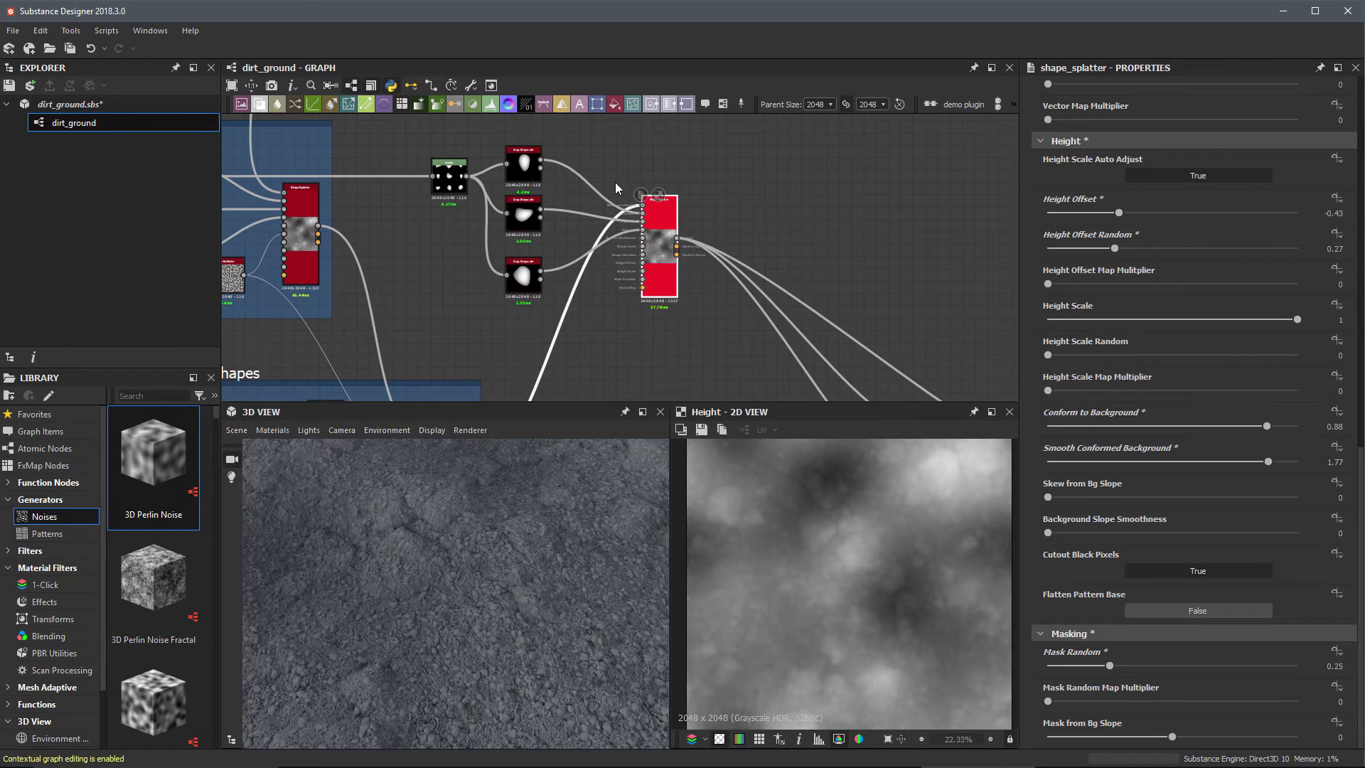
pyautogui.moveTo(620, 342); pyautogui.dragTo(581, 303, button='middle')
pyautogui.scroll(-1, 582, 303)
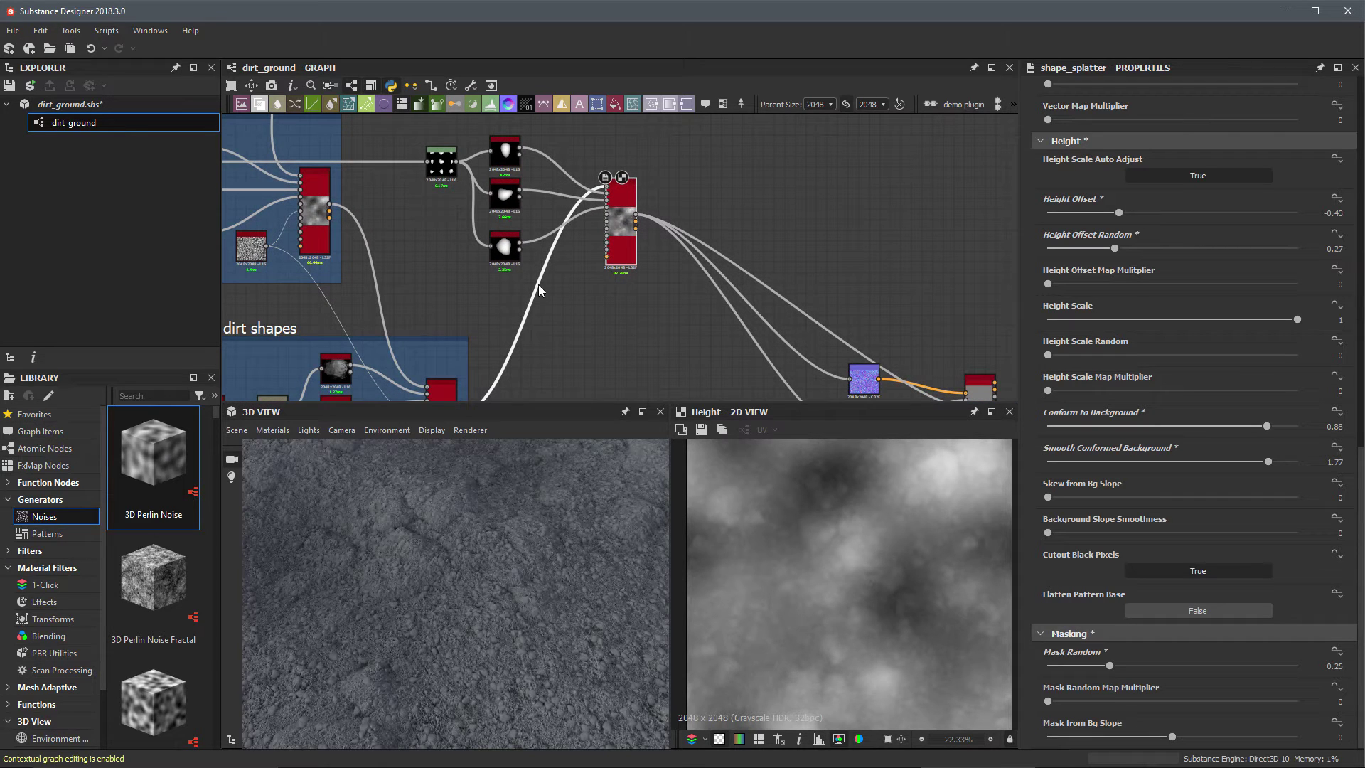
pyautogui.click(420, 168)
pyautogui.doubleClick(420, 168)
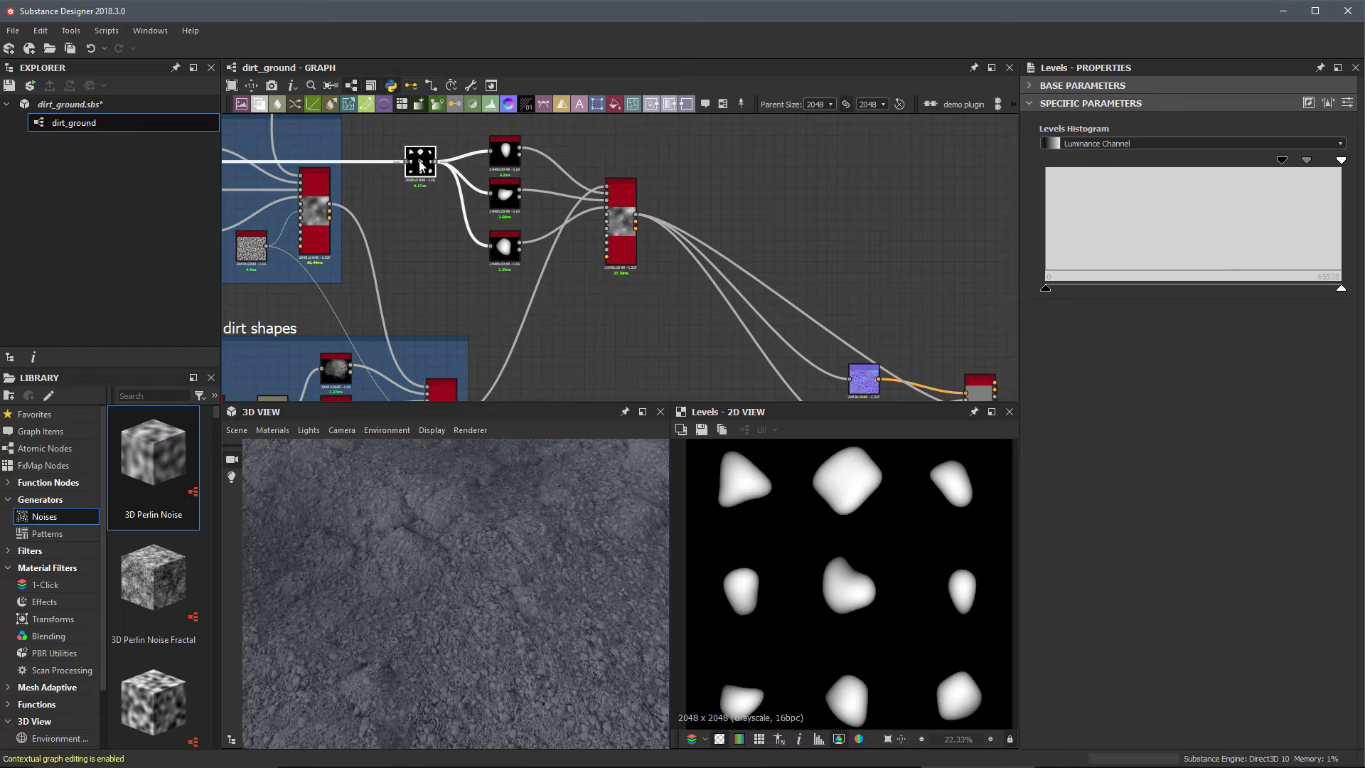
# Step: Add a Crop Grayscale node below the pebble crops and feed it from the Levels node
pyautogui.moveTo(651, 362); pyautogui.dragTo(677, 344, button='middle')
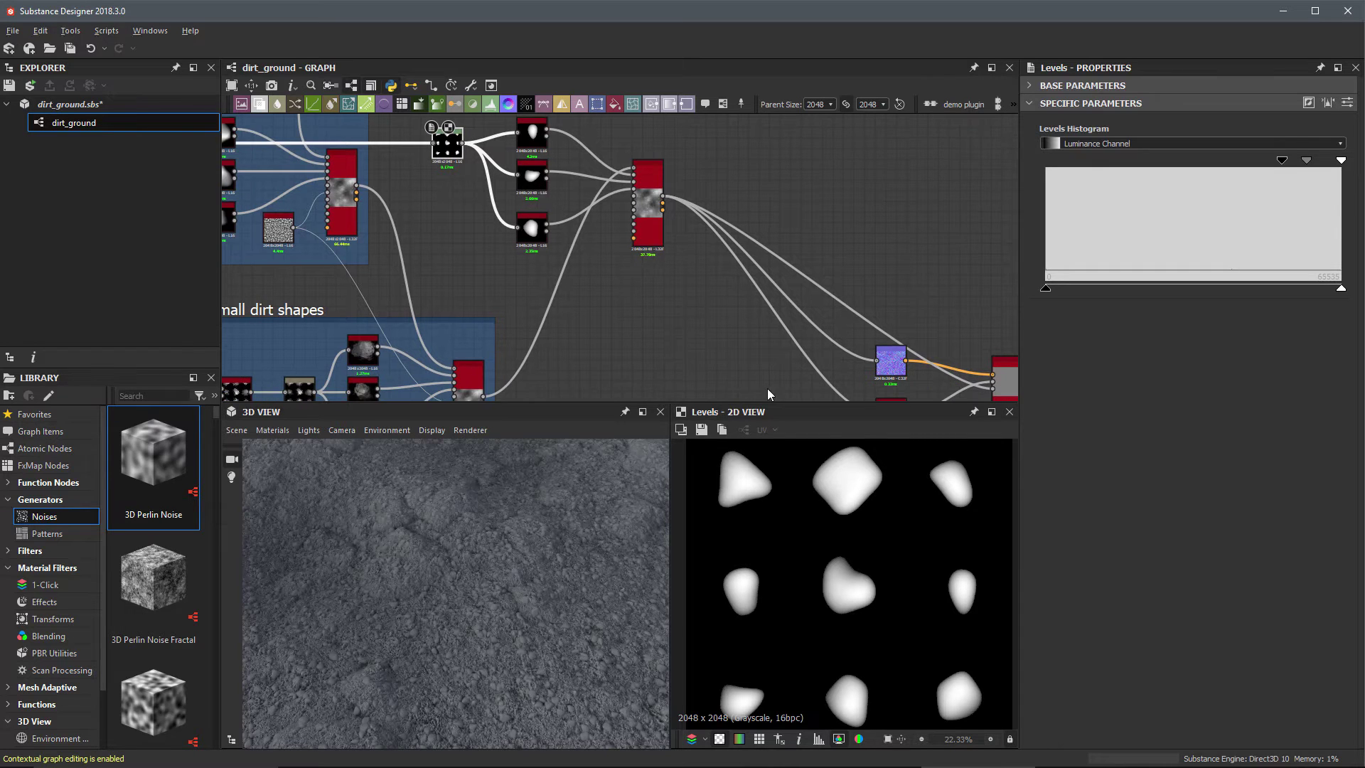
pyautogui.click(600, 306)
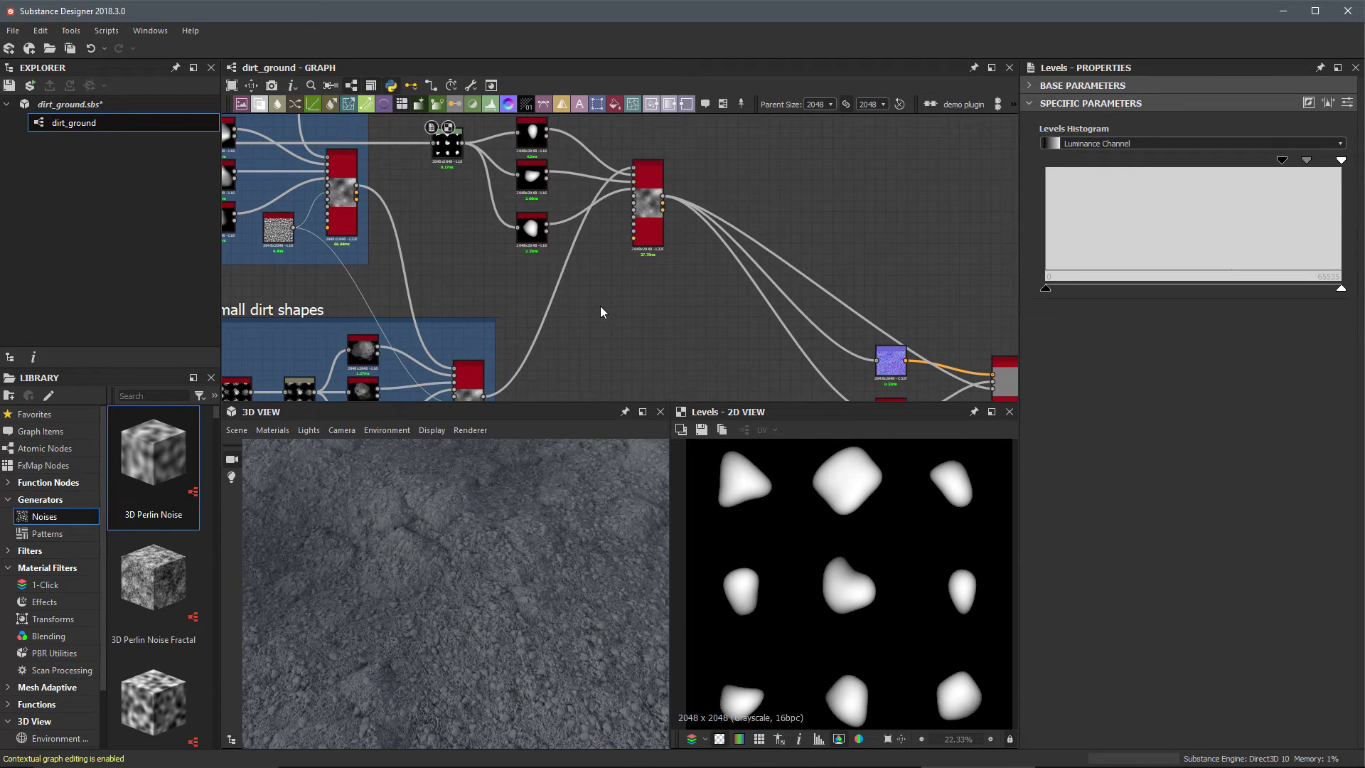
pyautogui.press('space')
pyautogui.write('cr')
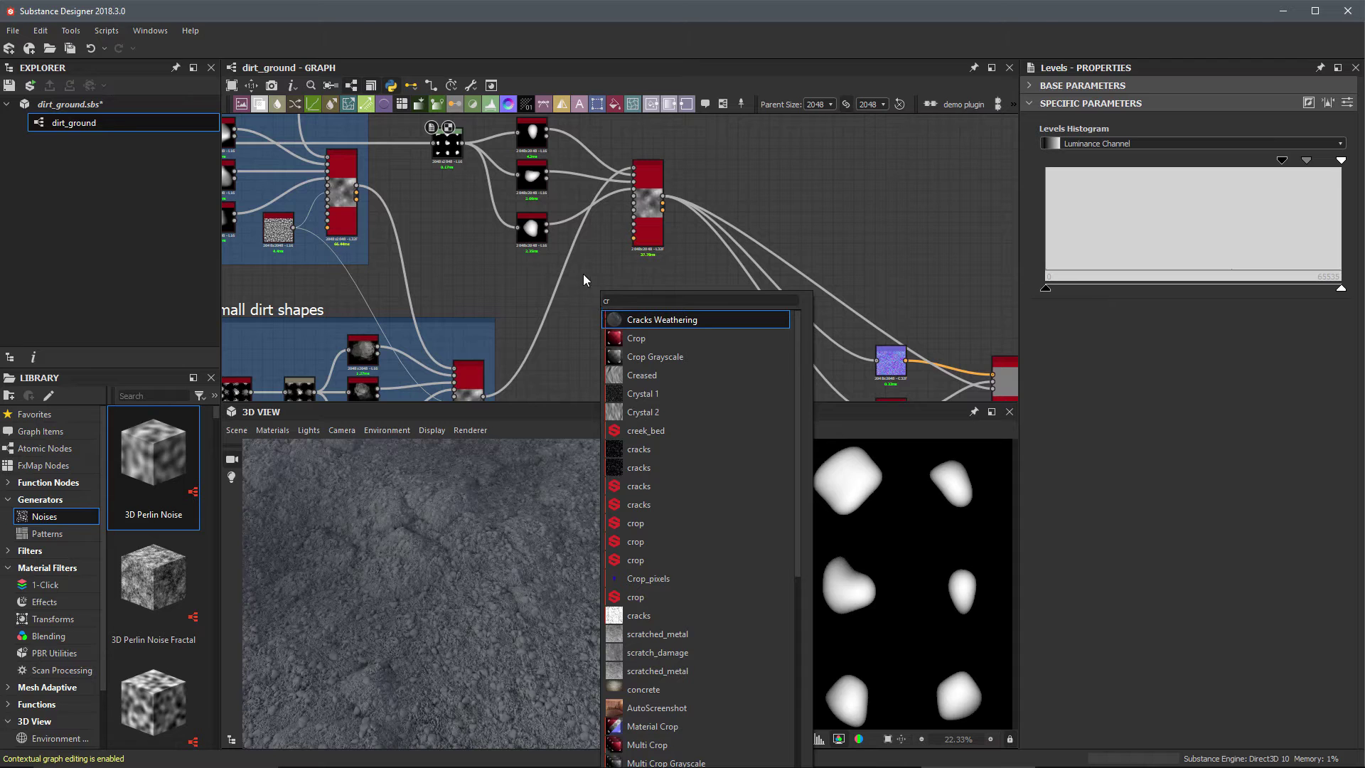
pyautogui.click(647, 357)
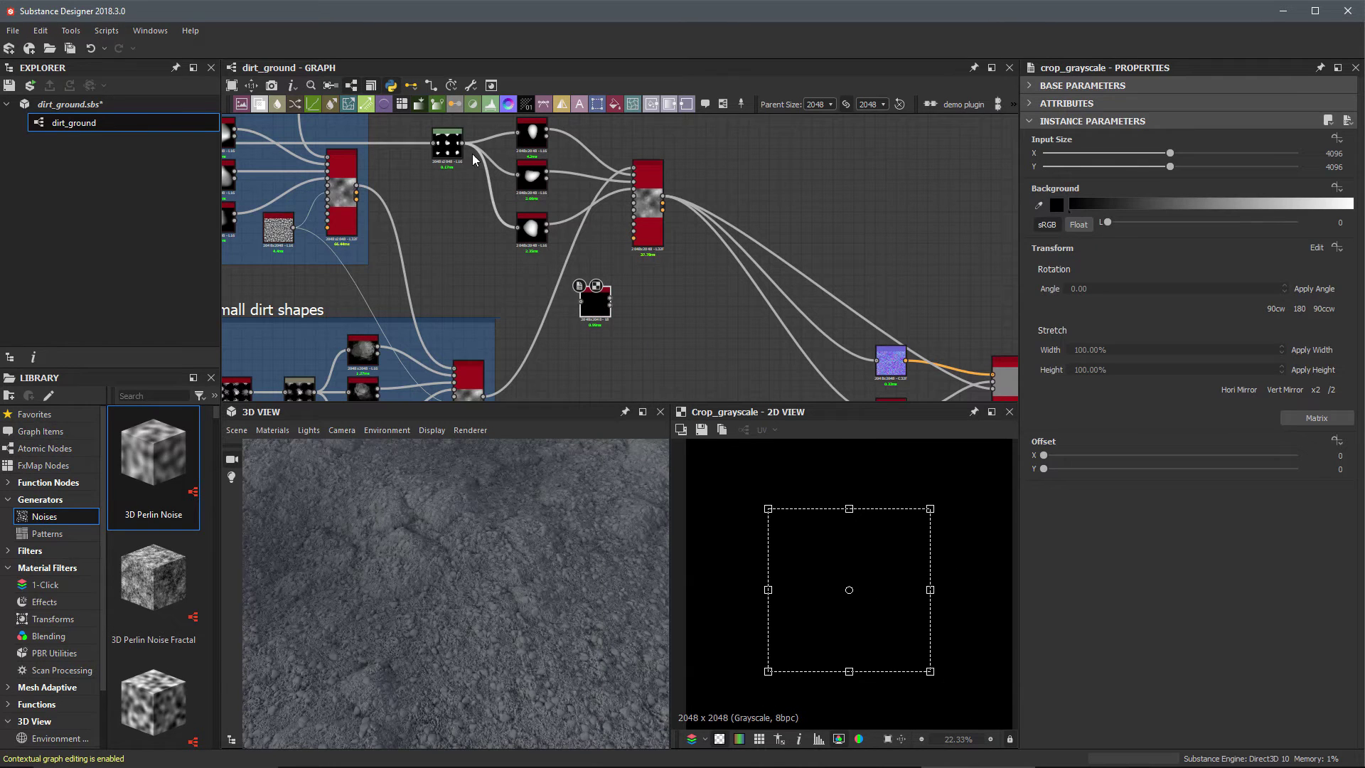
pyautogui.moveTo(462, 143); pyautogui.dragTo(581, 301)
pyautogui.keyDown('alt'); pyautogui.moveTo(597, 305); pyautogui.dragTo(646, 320, button='right'); pyautogui.keyUp('alt')
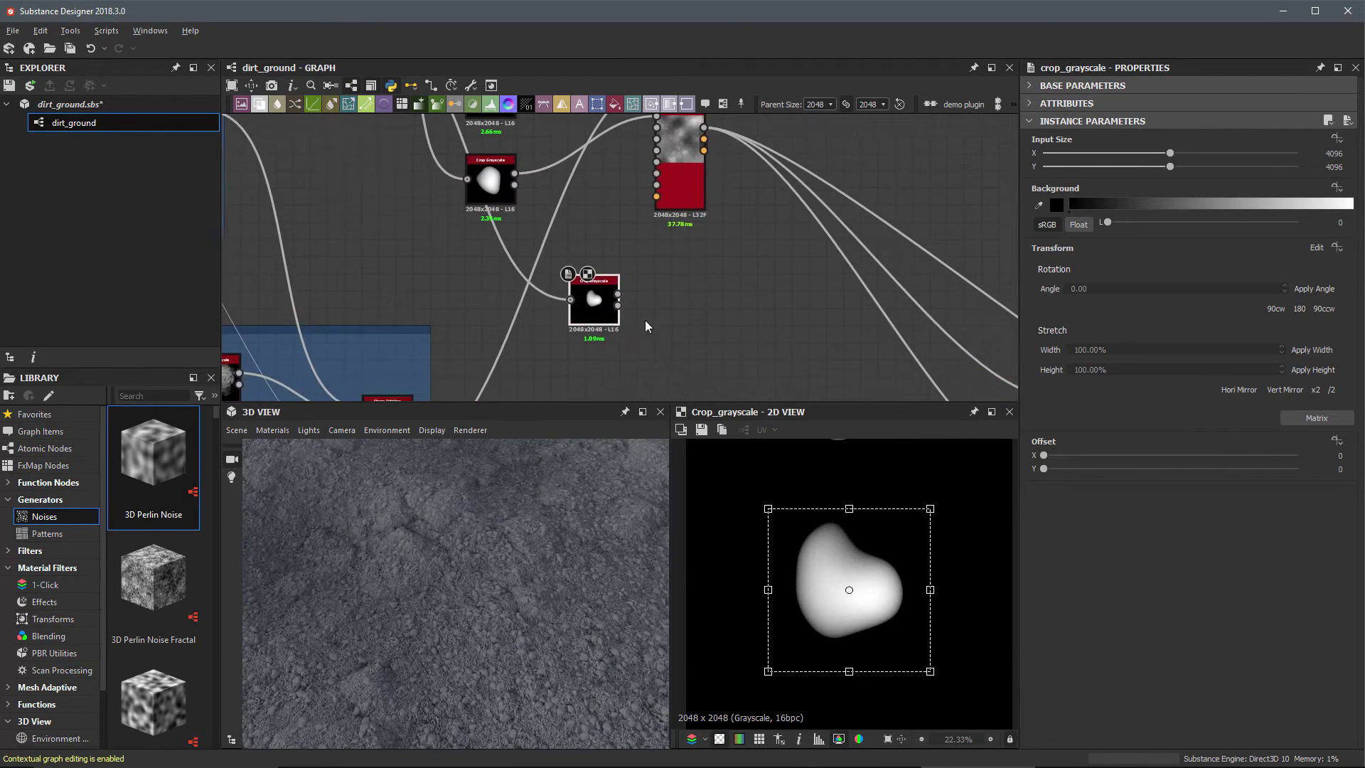
# Step: Display the new crop node's Area output and fit its crop frame around the large shape in the middle of the upper row
pyautogui.scroll(-3, 645, 326)
pyautogui.scroll(4, 630, 301)
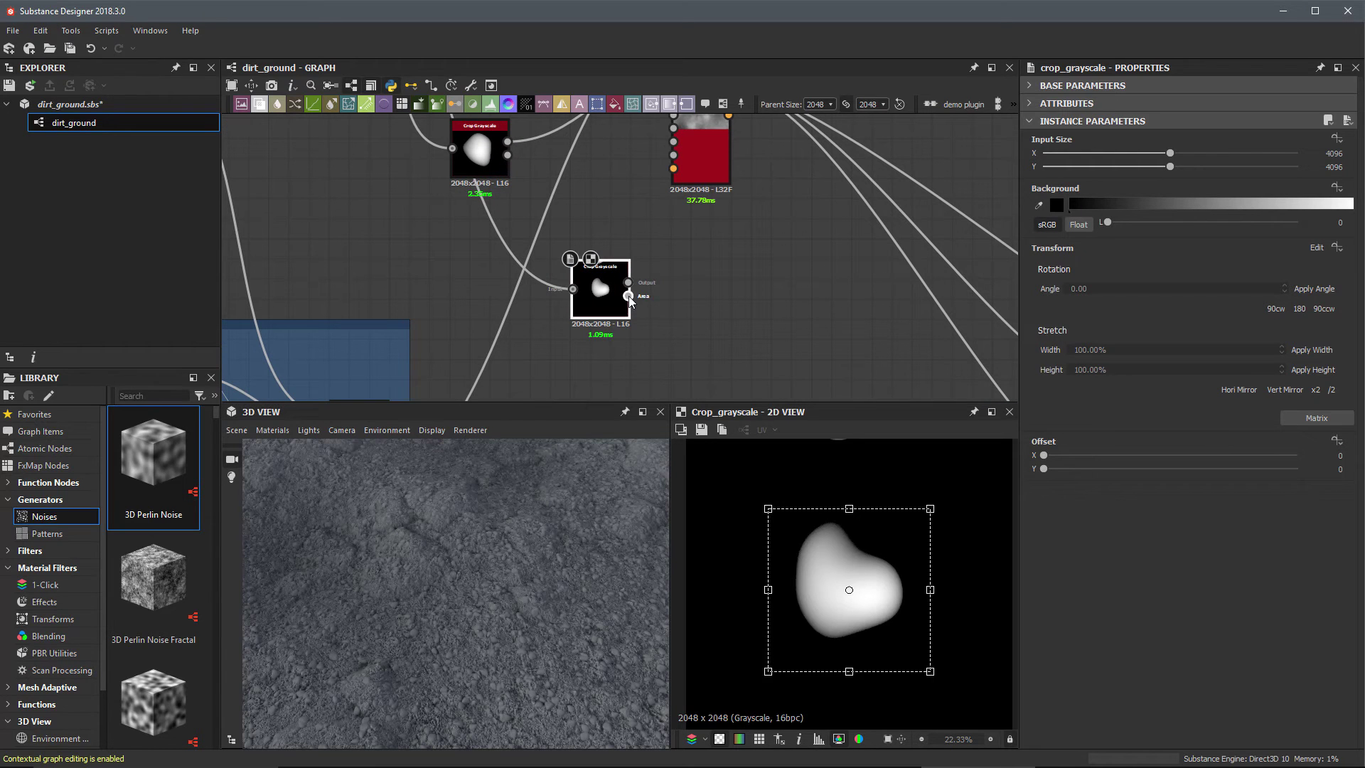
pyautogui.click(628, 296)
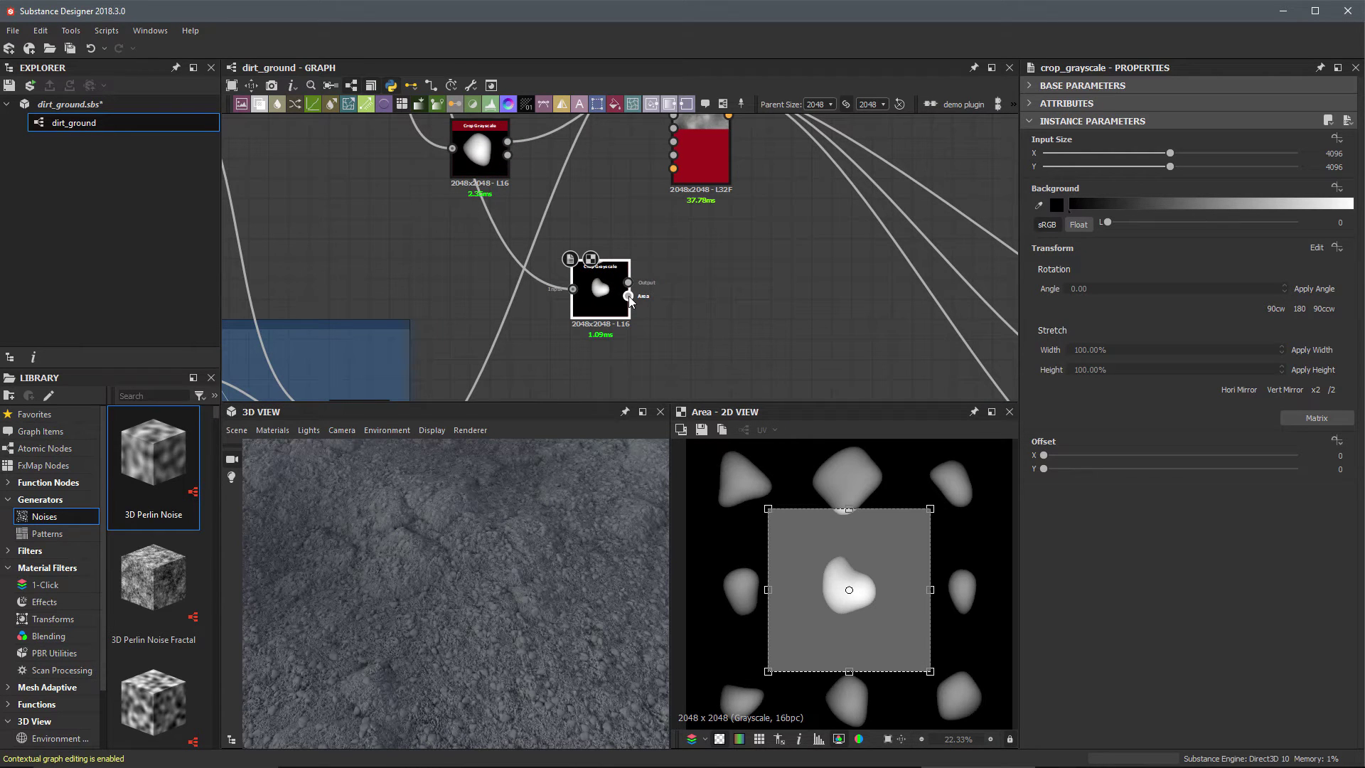
pyautogui.moveTo(929, 670); pyautogui.dragTo(893, 543)
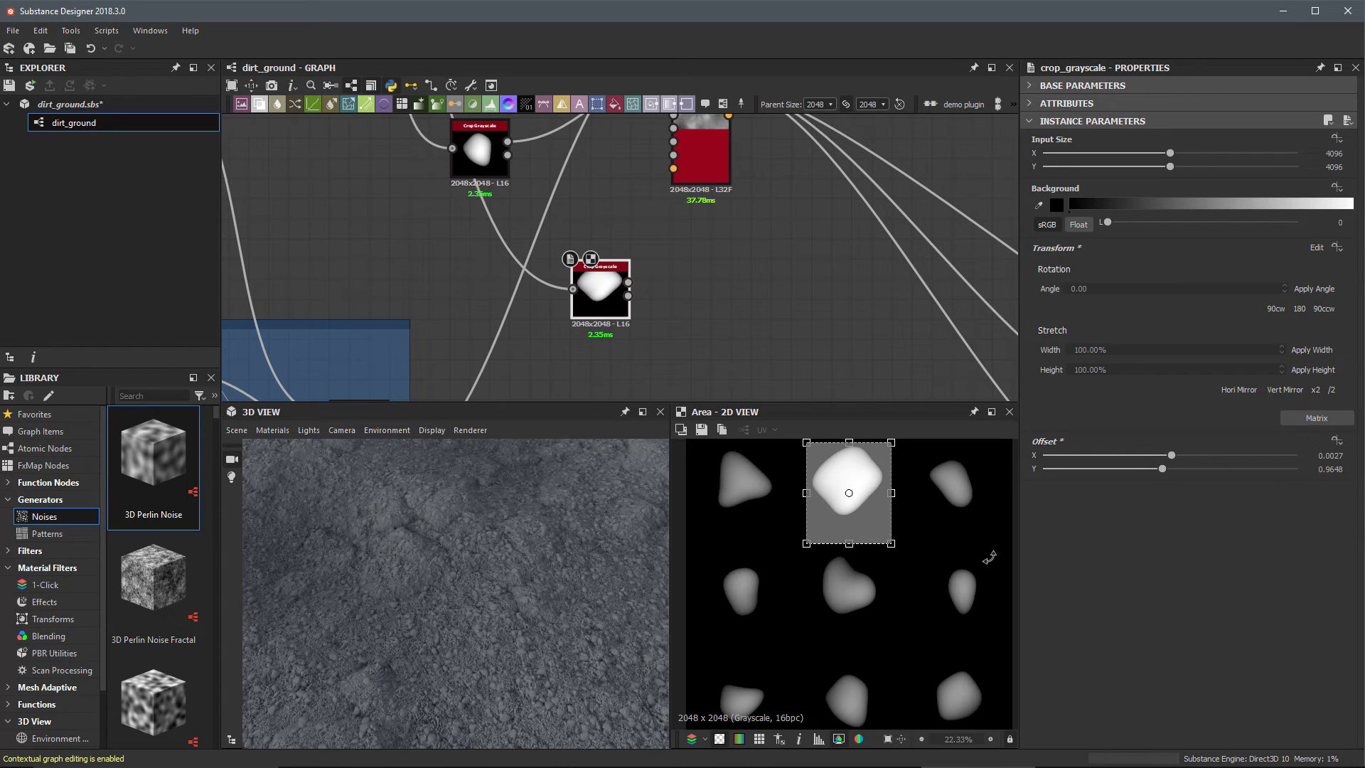
# Step: Duplicate the new crop node below itself and move the copy's crop frame onto the first shape of the middle row
pyautogui.moveTo(637, 248); pyautogui.dragTo(654, 363, button='middle')
pyautogui.scroll(-2, 629, 283)
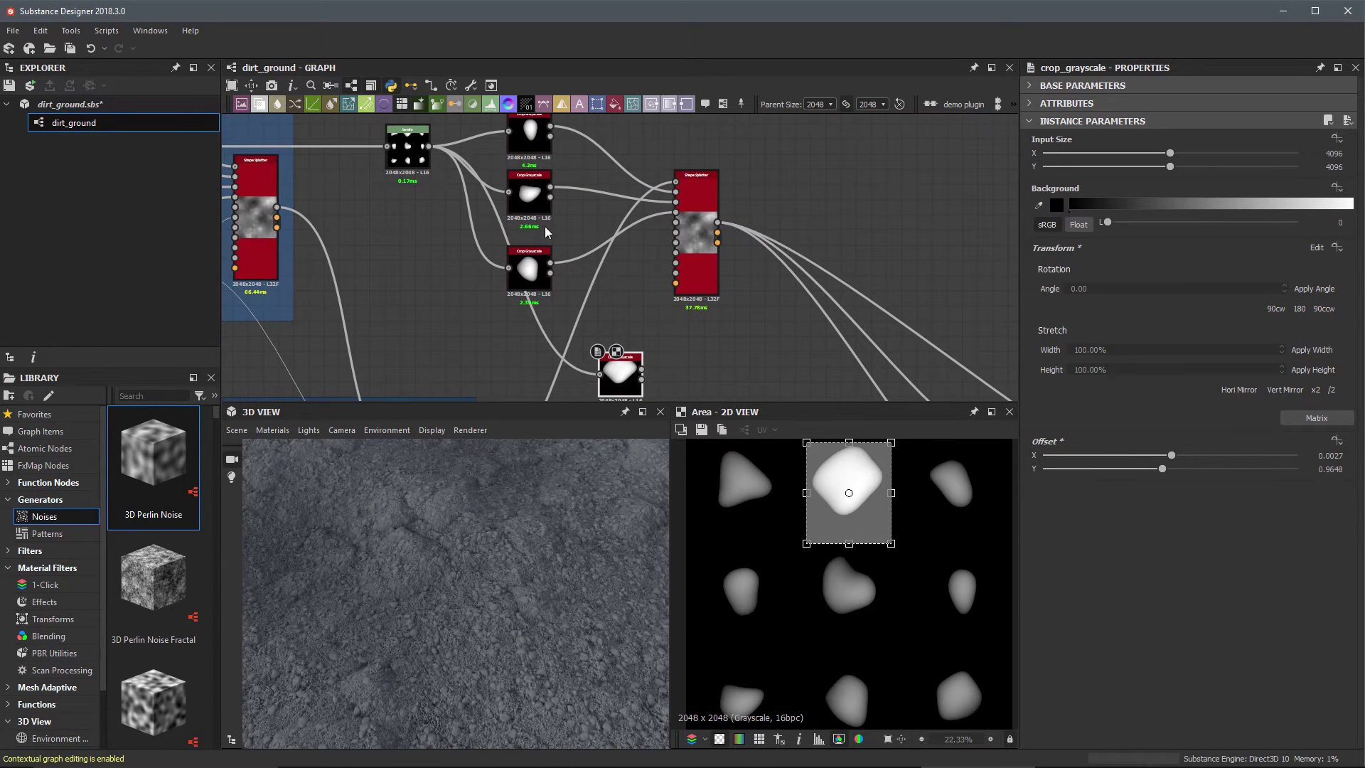
pyautogui.moveTo(575, 263); pyautogui.dragTo(578, 180, button='middle')
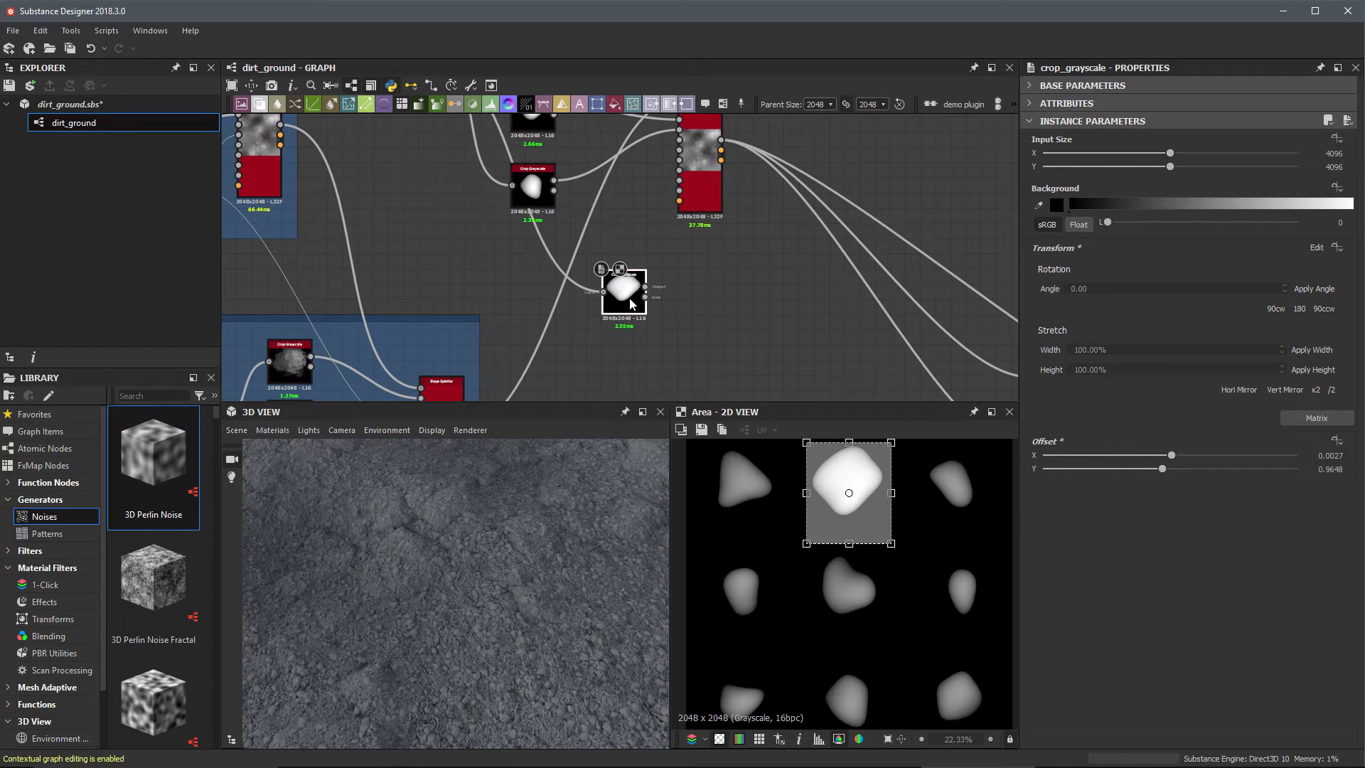
pyautogui.hotkey('ctrl', 'd')
pyautogui.moveTo(626, 262); pyautogui.dragTo(632, 358)
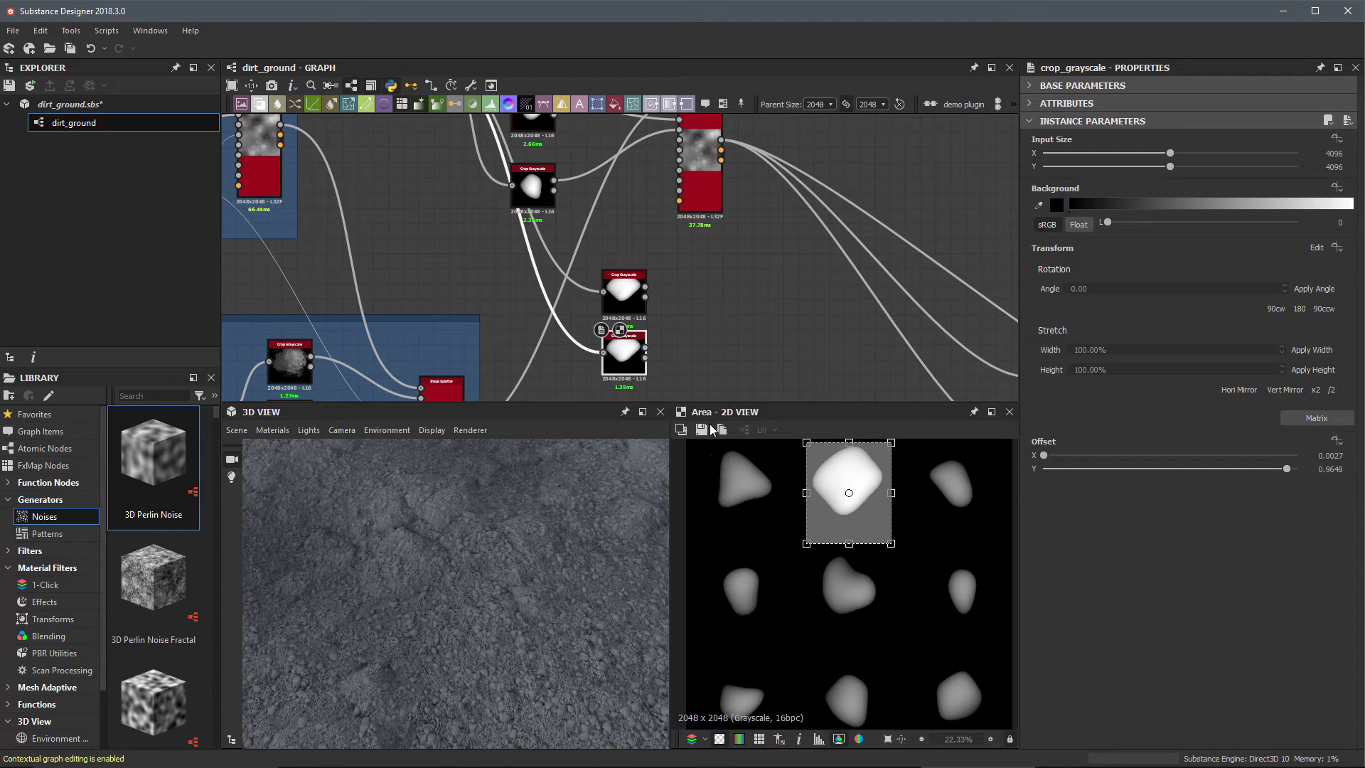
pyautogui.scroll(-1, 715, 290)
pyautogui.moveTo(714, 283); pyautogui.dragTo(691, 323, button='middle')
pyautogui.scroll(-1, 706, 327)
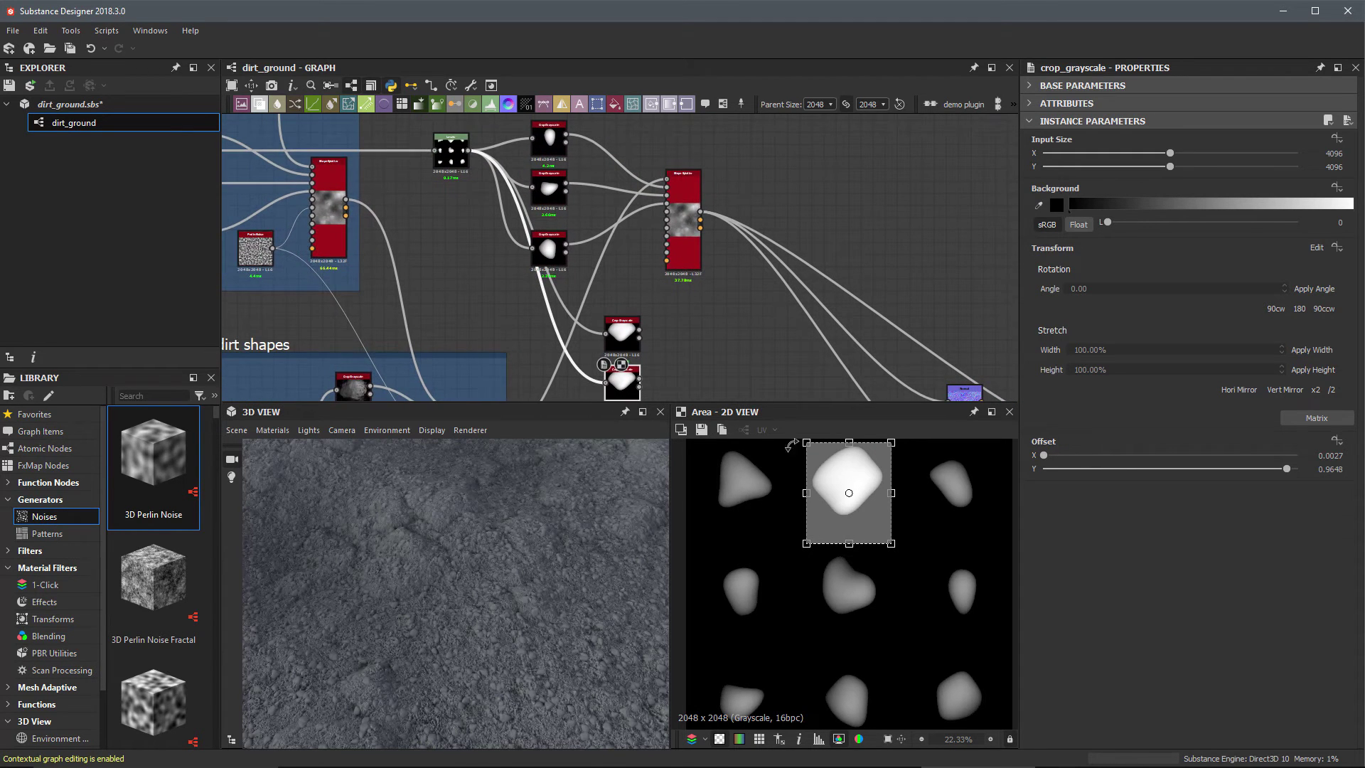
pyautogui.moveTo(867, 523); pyautogui.dragTo(758, 613)
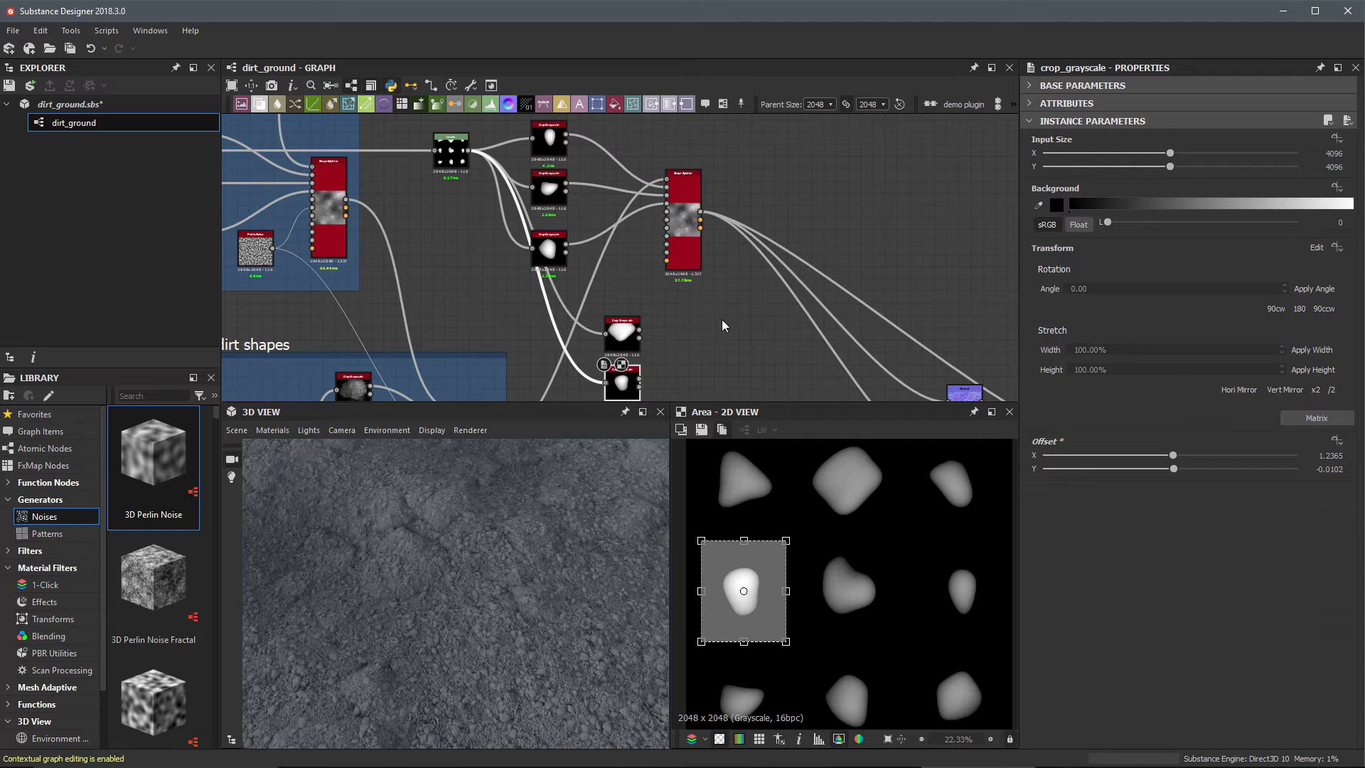
# Step: Duplicate the second new crop node, place the copy below it, and display the copy's Area output
pyautogui.scroll(-1, 695, 296)
pyautogui.moveTo(695, 295); pyautogui.dragTo(712, 193, button='middle')
pyautogui.scroll(4, 672, 290)
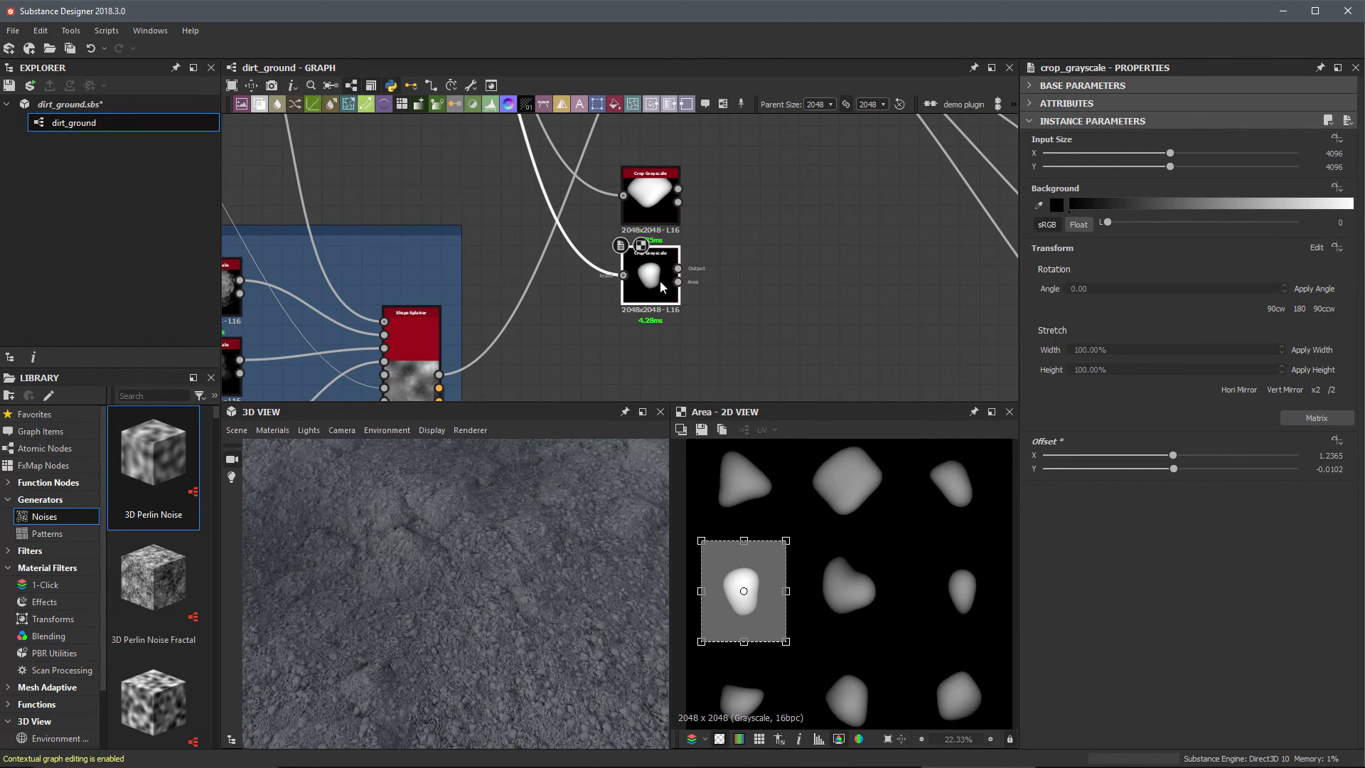
pyautogui.hotkey('ctrl', 'd')
pyautogui.moveTo(629, 263); pyautogui.dragTo(661, 381)
pyautogui.scroll(1, 749, 382)
pyautogui.moveTo(749, 381); pyautogui.dragTo(727, 321, button='middle')
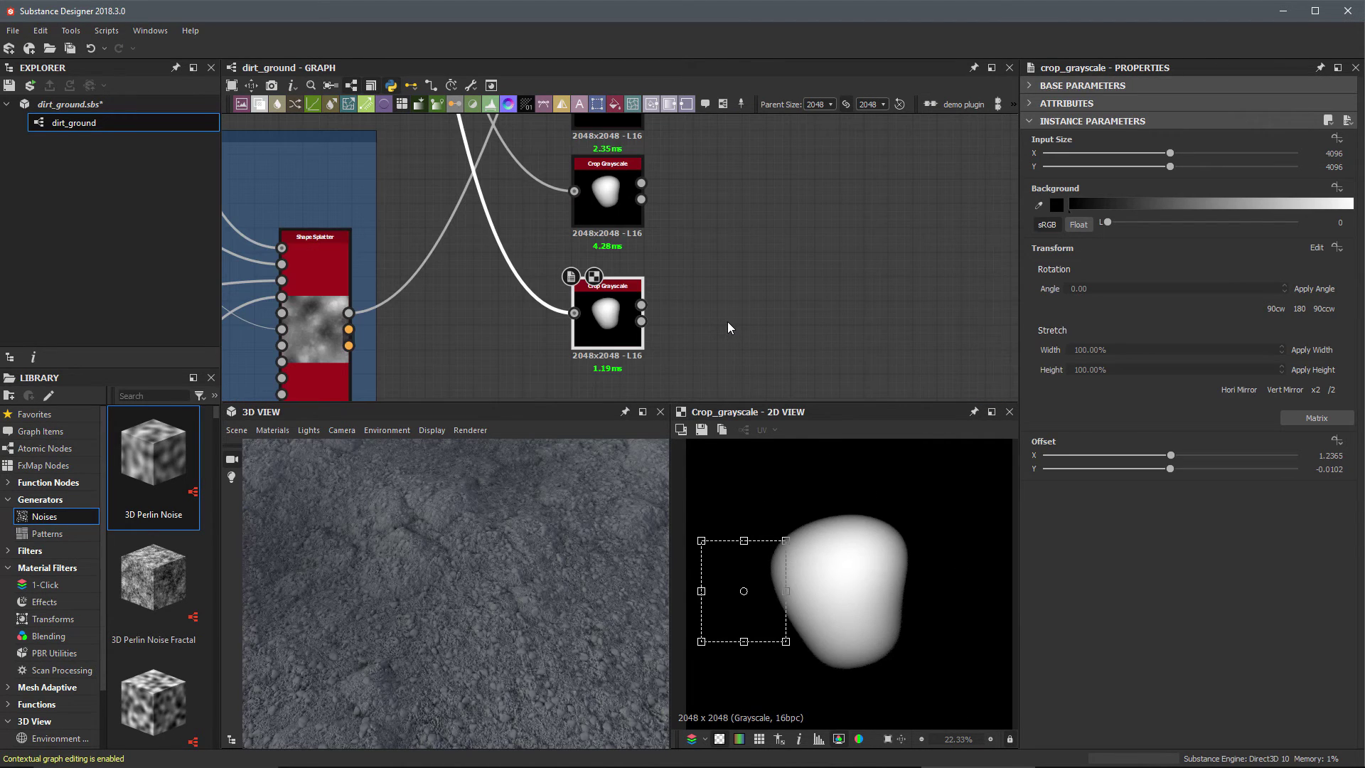
pyautogui.doubleClick(642, 322)
pyautogui.click(643, 317)
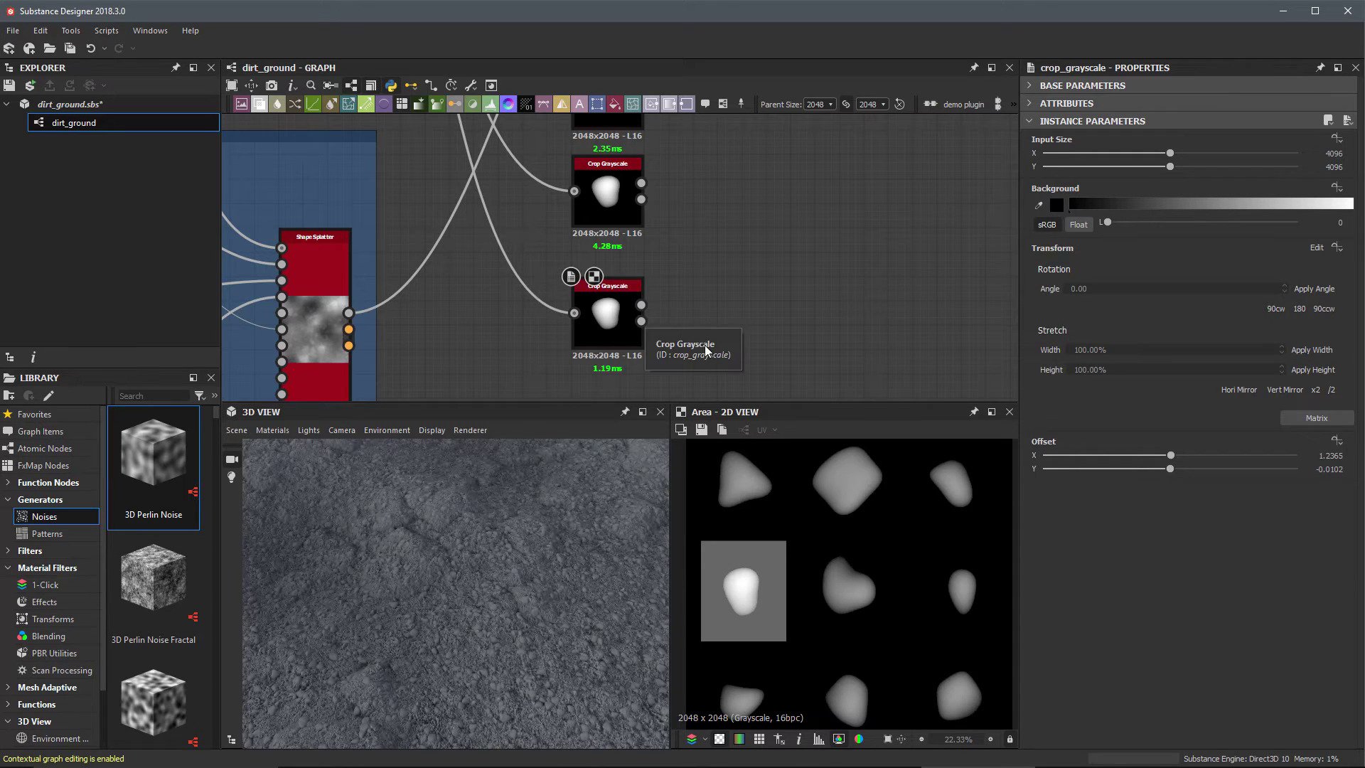
pyautogui.scroll(-1, 839, 574)
pyautogui.scroll(-3, 797, 315)
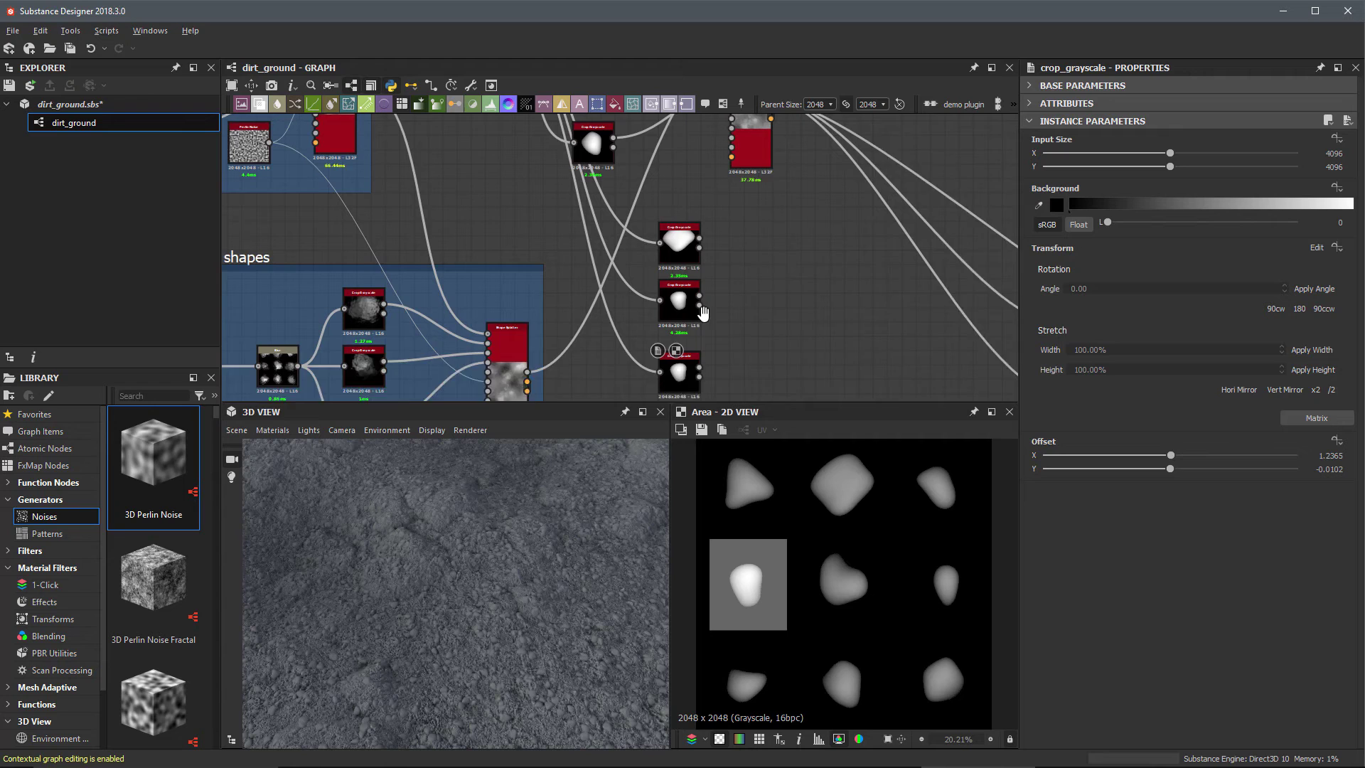
pyautogui.moveTo(705, 296); pyautogui.dragTo(699, 342, button='middle')
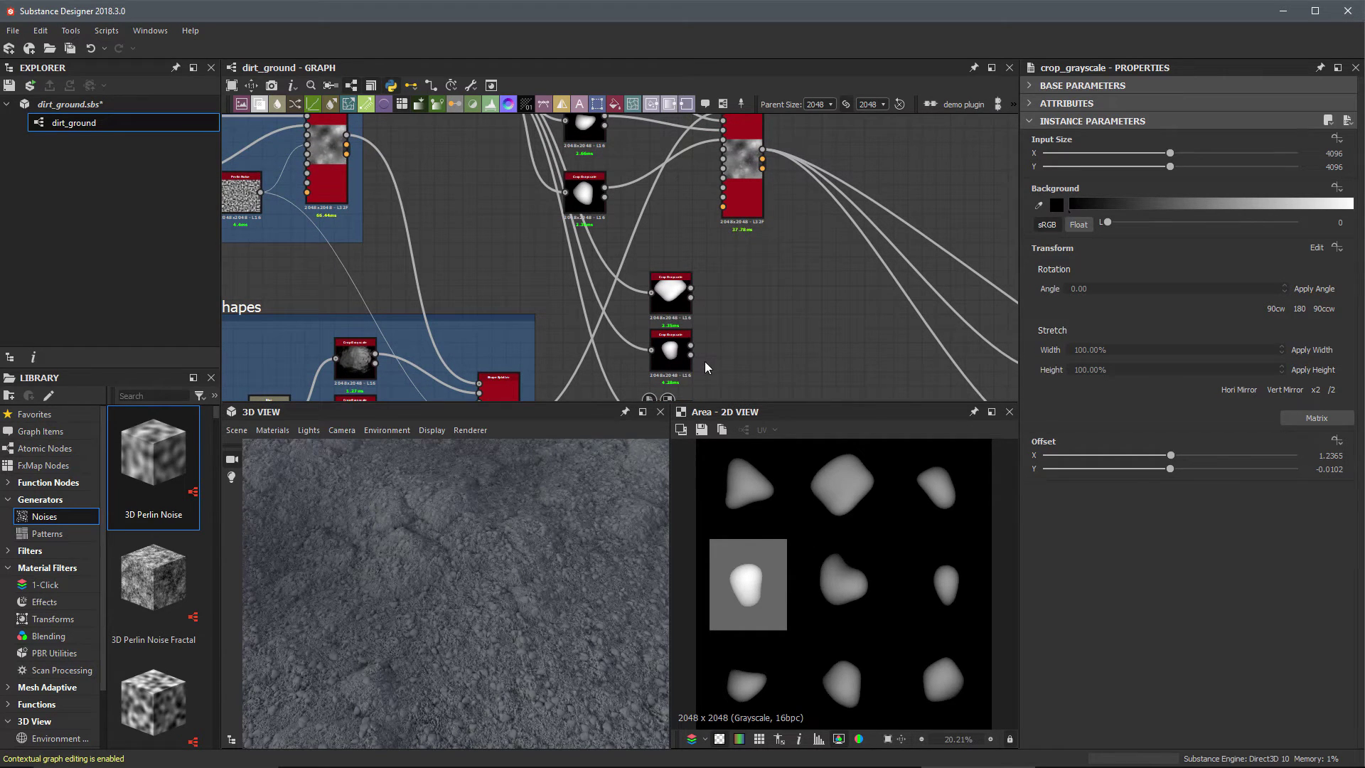
# Step: Move the third new crop node's crop frame onto the last shape of the bottom row
pyautogui.moveTo(713, 374); pyautogui.dragTo(705, 305, button='middle')
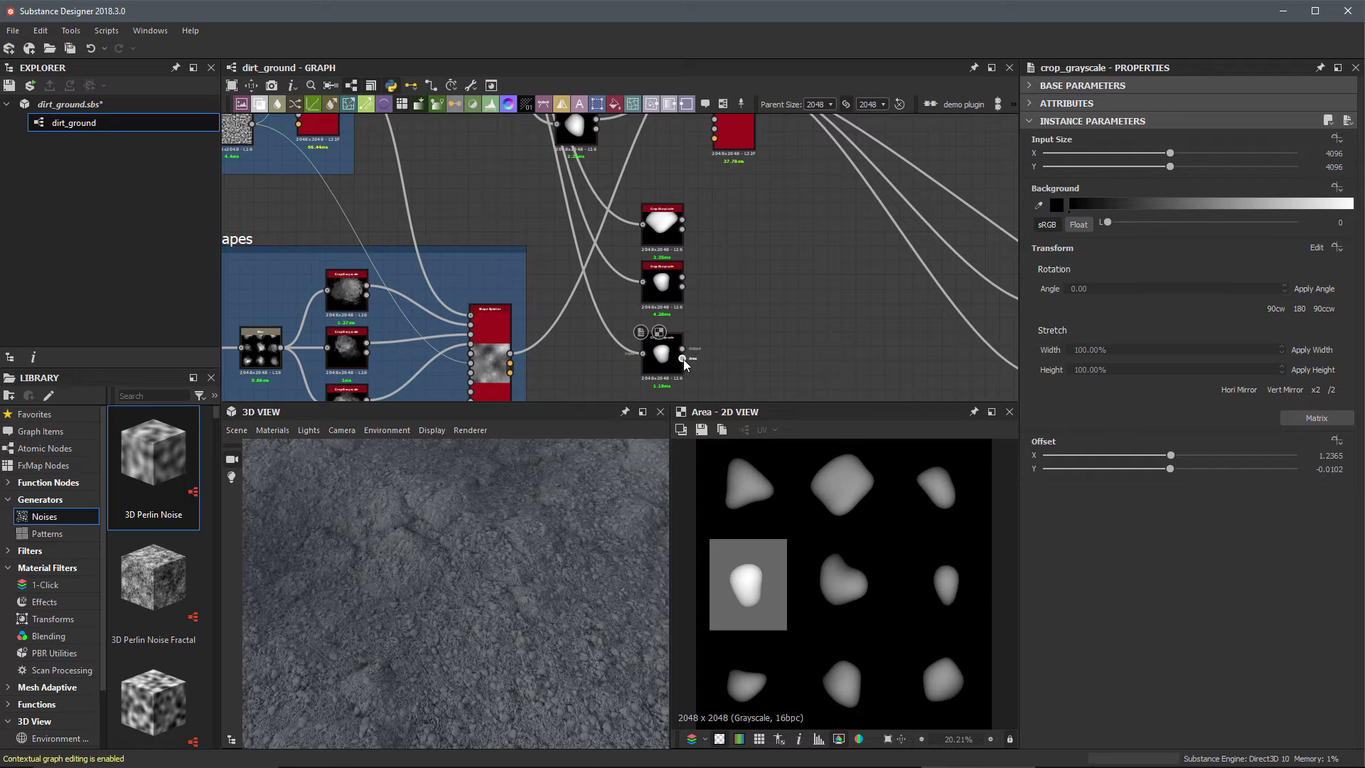
pyautogui.click(679, 355)
pyautogui.moveTo(764, 598); pyautogui.dragTo(955, 686)
pyautogui.scroll(-2, 744, 381)
pyautogui.moveTo(662, 290); pyautogui.dragTo(642, 237, button='middle')
pyautogui.scroll(1, 616, 299)
pyautogui.scroll(3, 643, 238)
pyautogui.moveTo(689, 225); pyautogui.dragTo(623, 360)
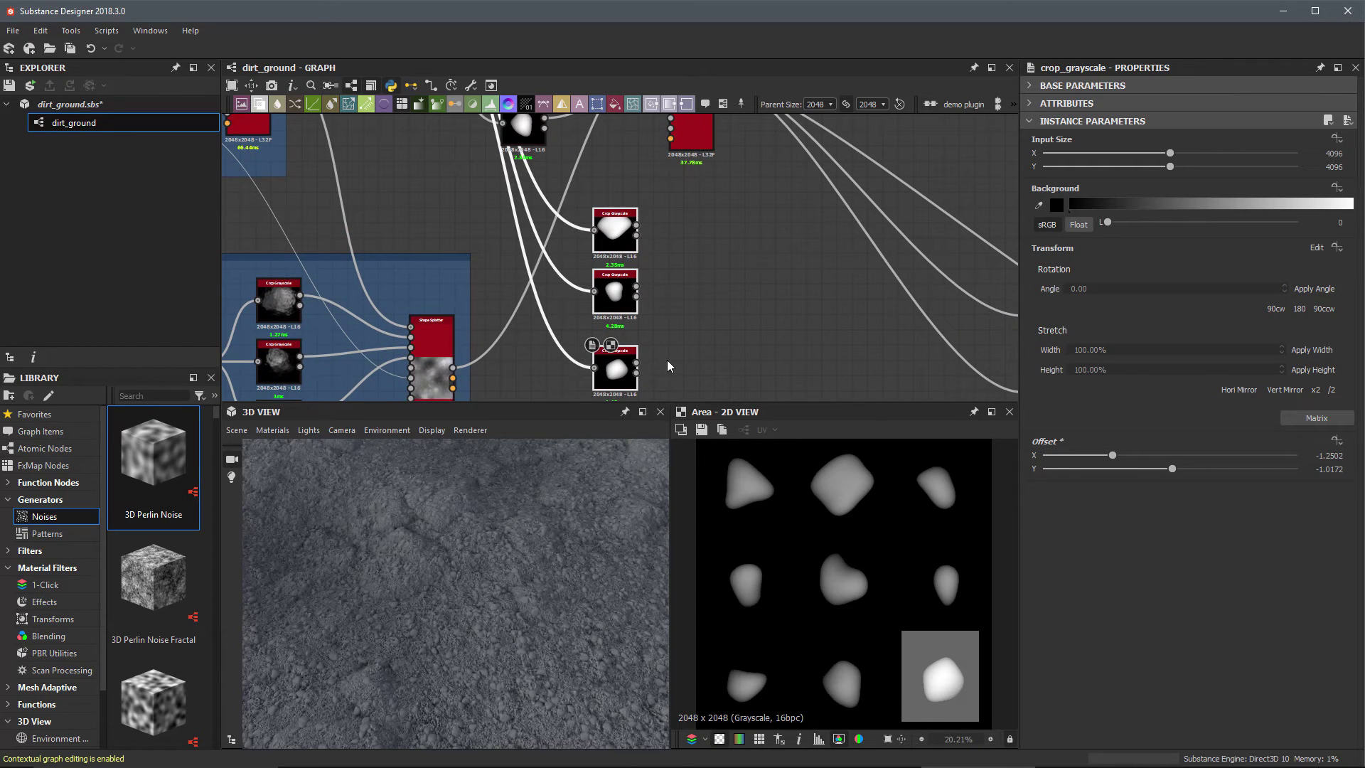
pyautogui.click(760, 284)
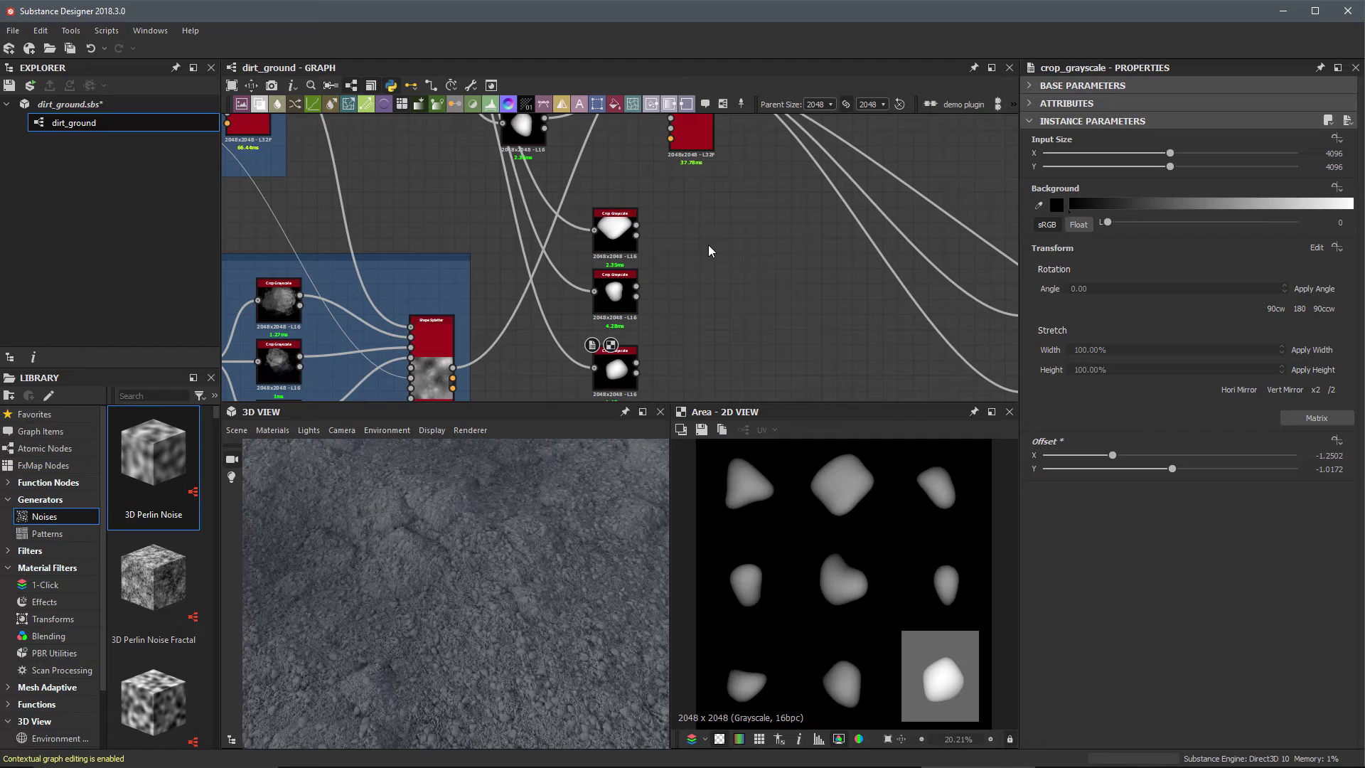
# Step: Move the first new crop node's crop frame onto the last shape of the upper row
pyautogui.scroll(3, 619, 231)
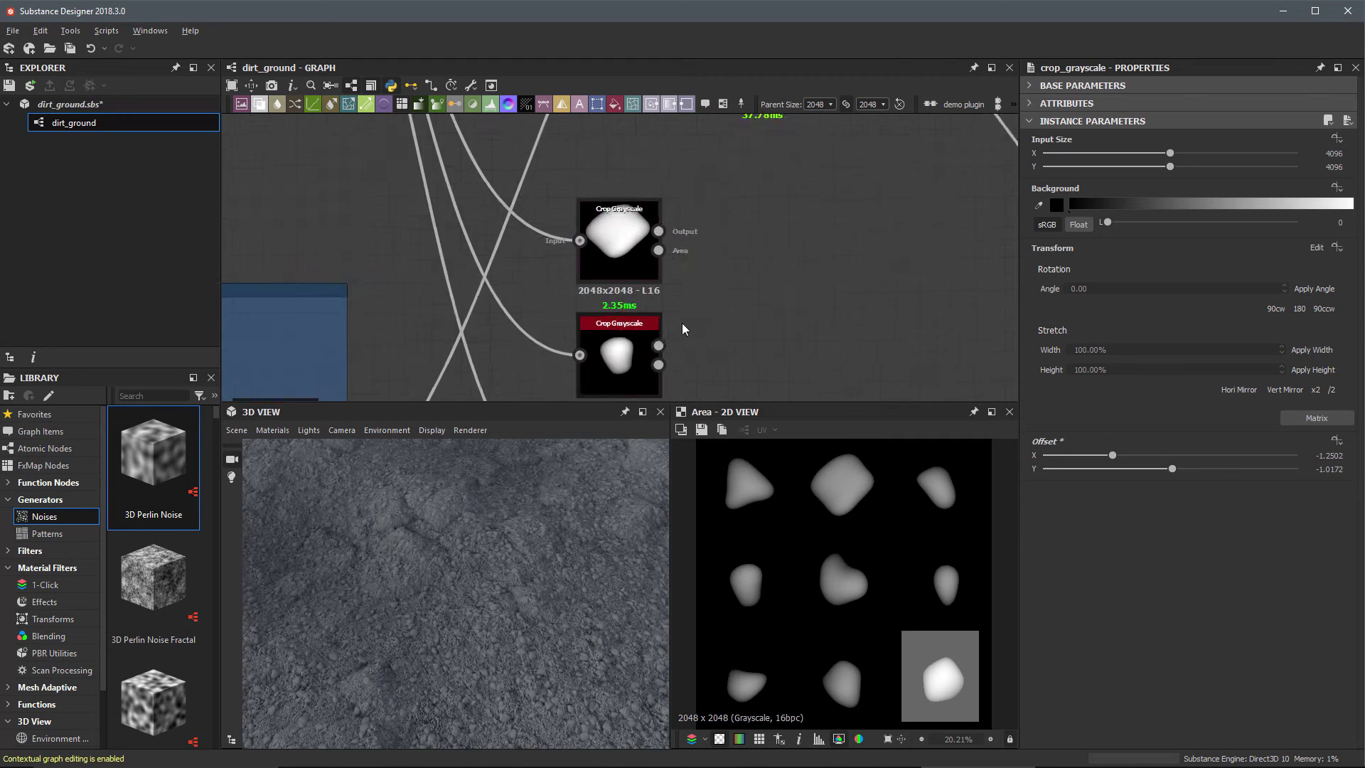
pyautogui.click(643, 245)
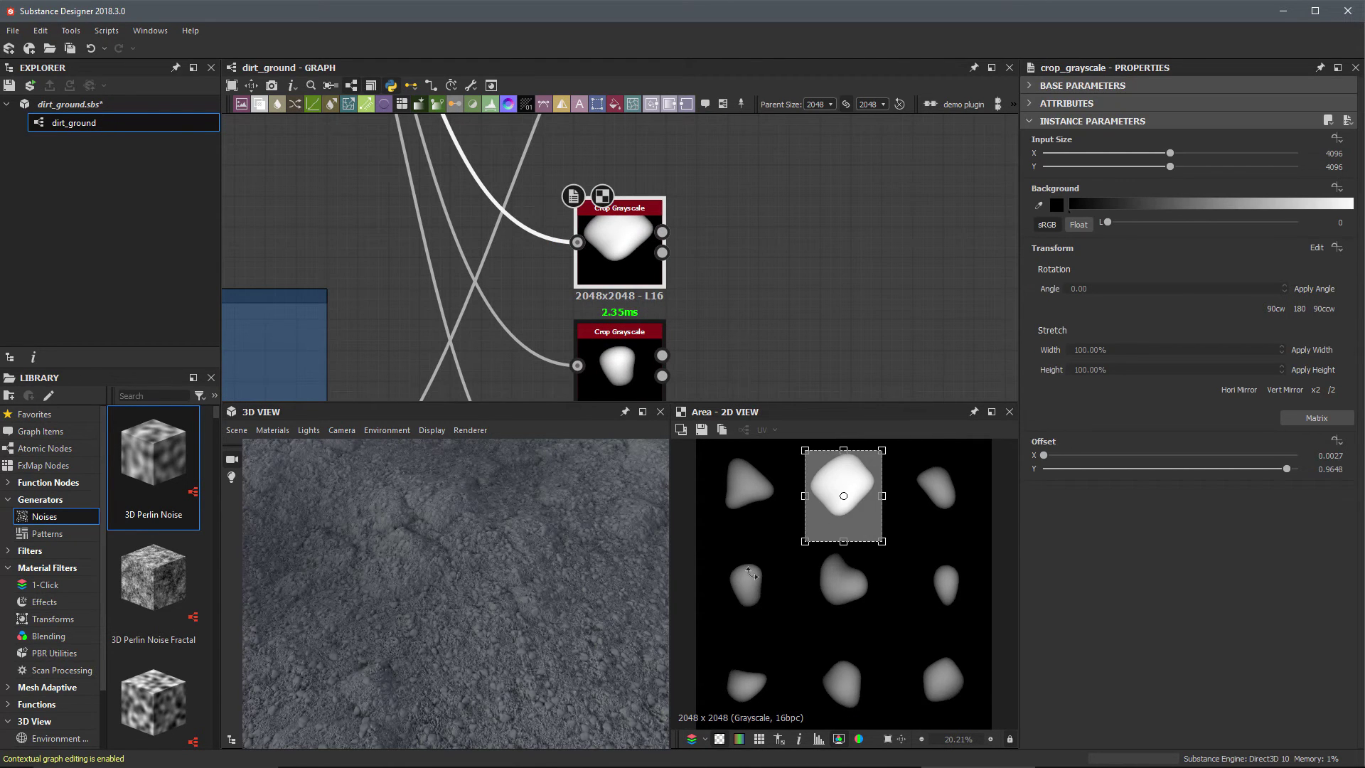
pyautogui.scroll(-3, 827, 260)
pyautogui.moveTo(700, 171); pyautogui.dragTo(668, 307, button='middle')
pyautogui.scroll(1, 668, 304)
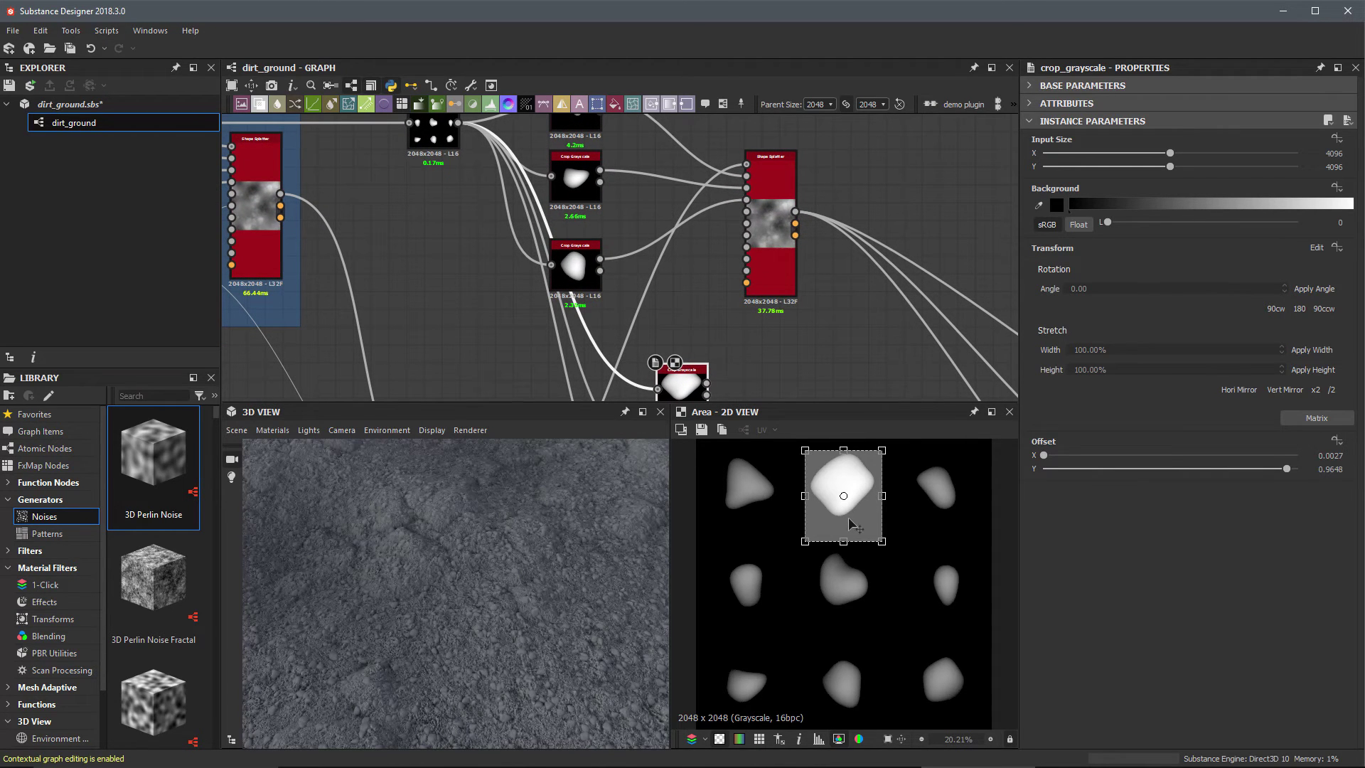
pyautogui.moveTo(849, 522); pyautogui.dragTo(948, 523)
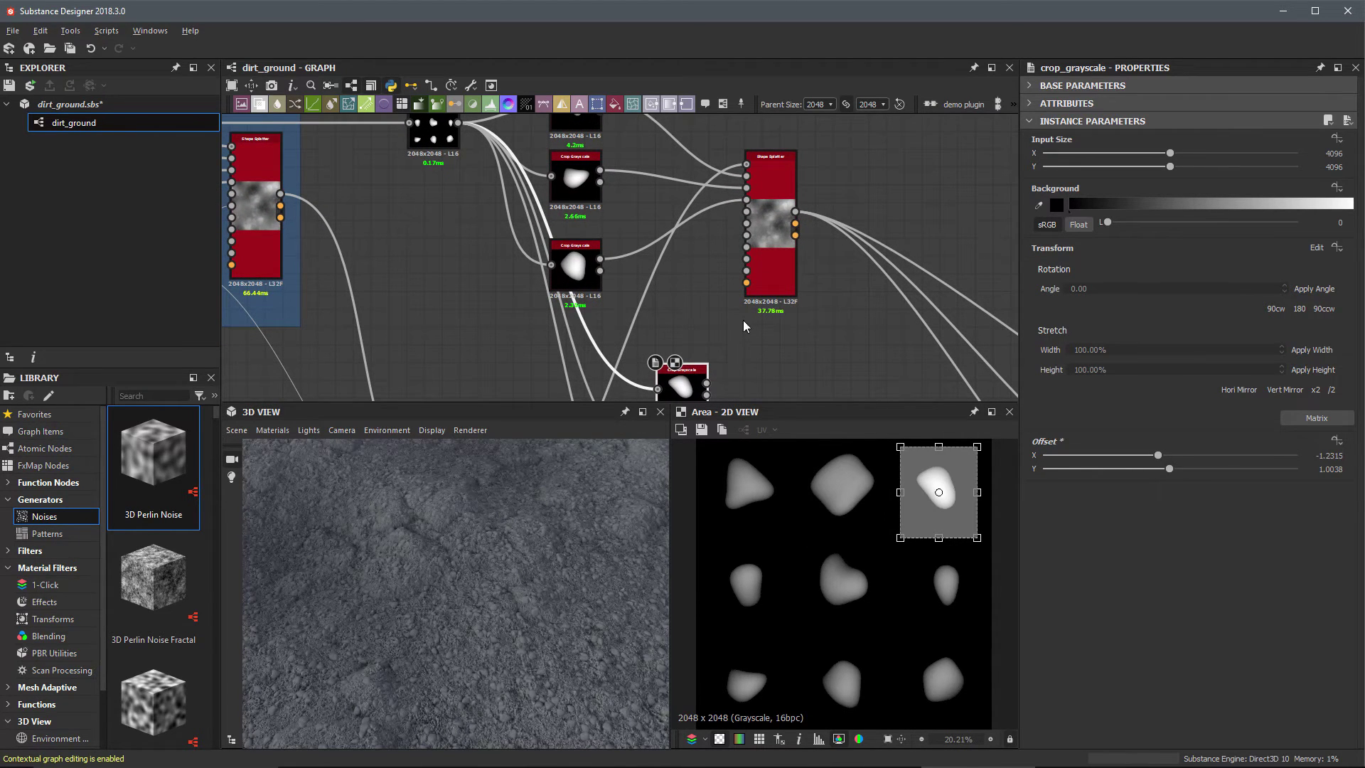
# Step: Shift the middle crop node of the new set slightly down
pyautogui.scroll(-1, 744, 320)
pyautogui.moveTo(715, 316); pyautogui.dragTo(704, 193, button='middle')
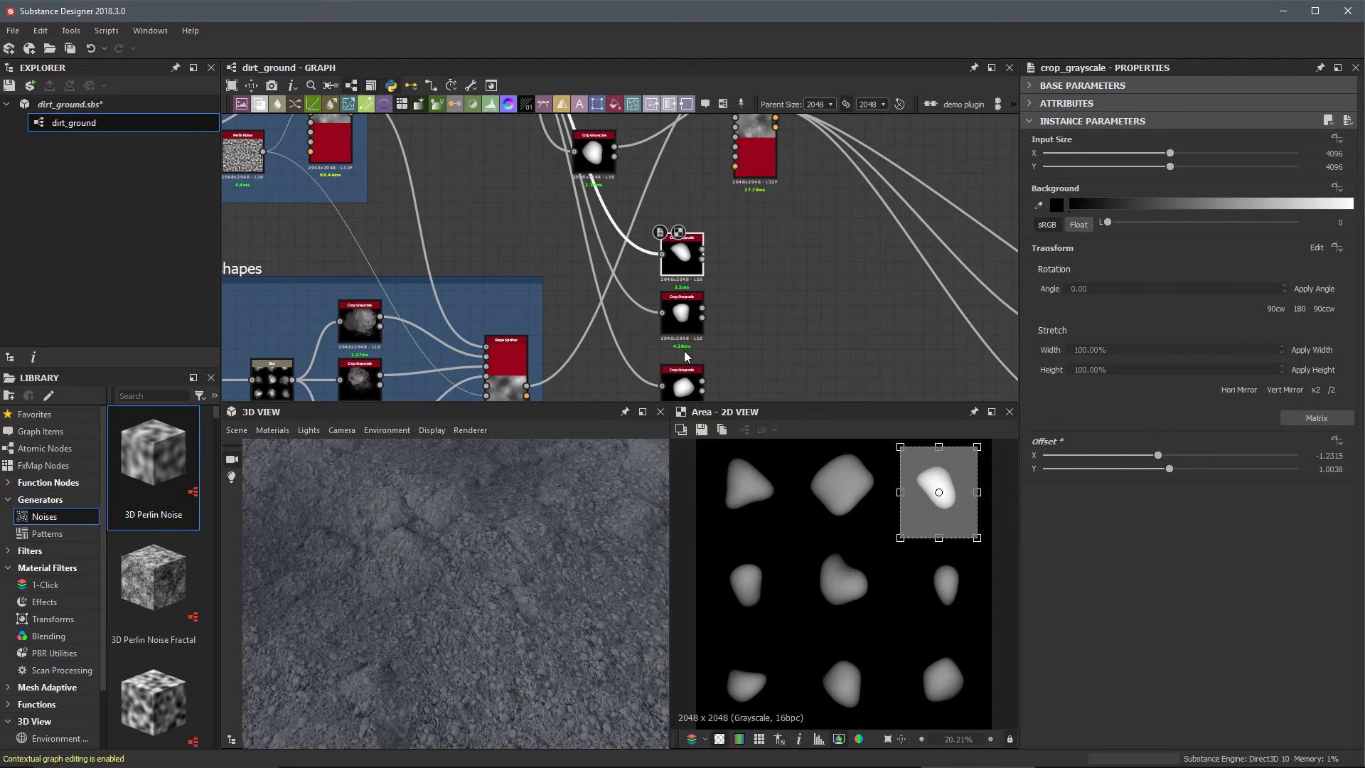
pyautogui.moveTo(685, 318); pyautogui.dragTo(685, 332)
# Step: Add a Shape Splatter node and place it beside the three new crop nodes
pyautogui.scroll(-1, 731, 310)
pyautogui.scroll(3, 760, 334)
pyautogui.moveTo(778, 348); pyautogui.dragTo(710, 256, button='middle')
pyautogui.click(707, 250)
pyautogui.press('space')
pyautogui.write('shap')
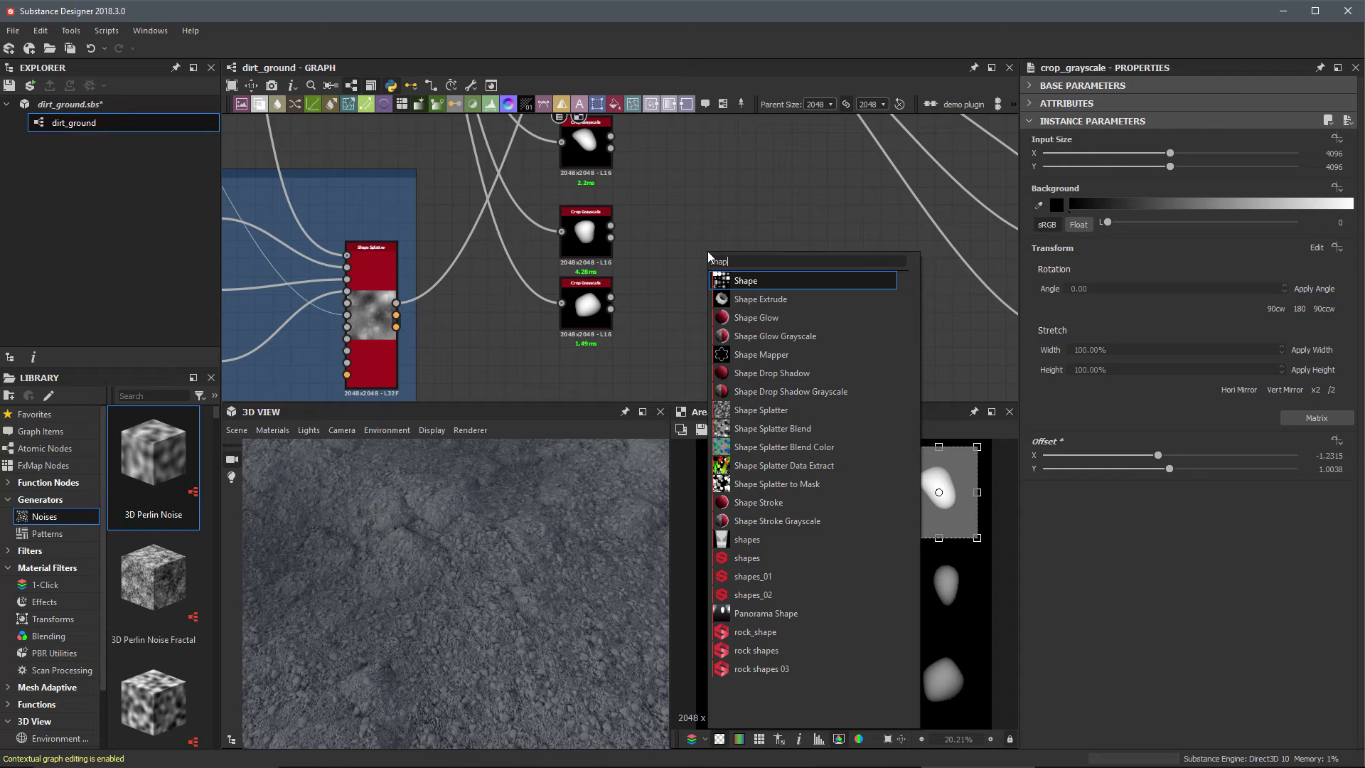
pyautogui.click(756, 410)
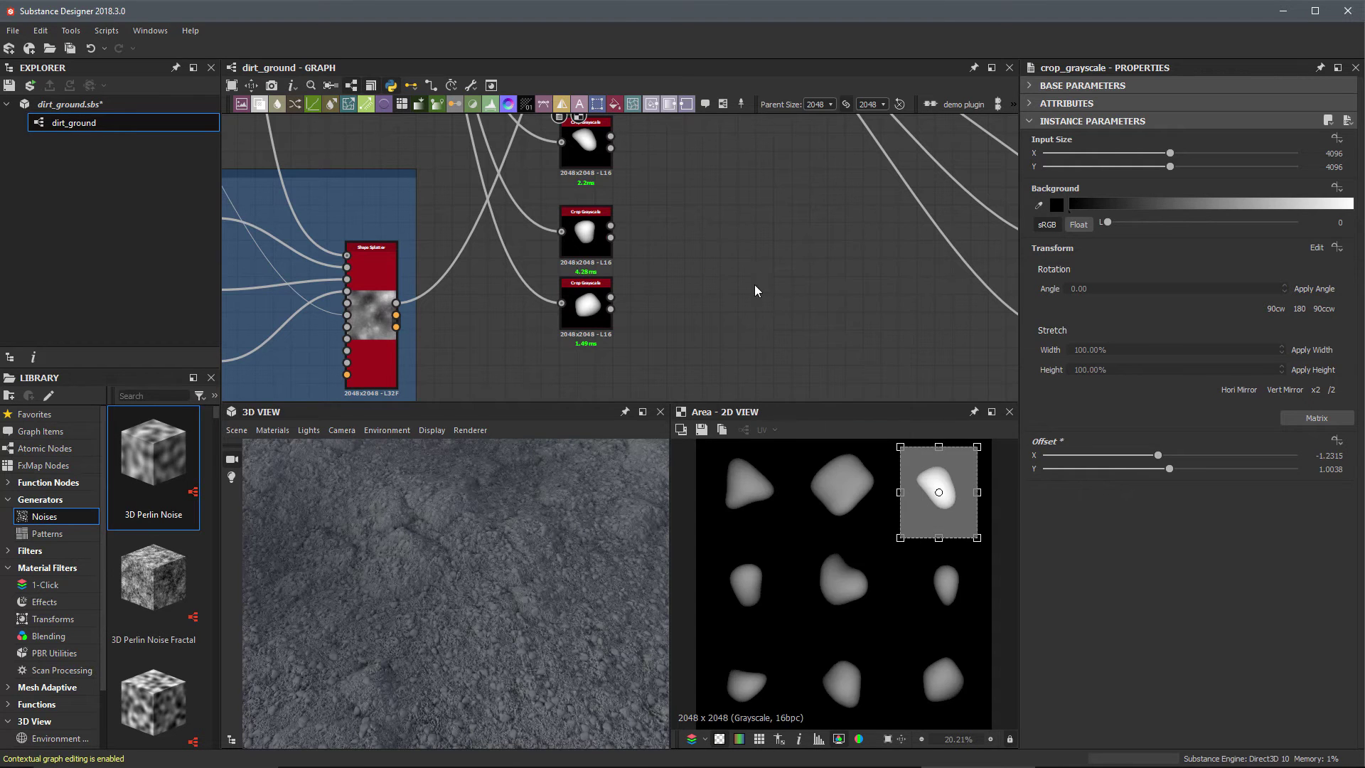
pyautogui.scroll(-3, 739, 319)
pyautogui.moveTo(731, 229); pyautogui.dragTo(661, 246, button='middle')
pyautogui.moveTo(685, 319); pyautogui.dragTo(718, 298)
pyautogui.scroll(1, 659, 274)
pyautogui.moveTo(659, 274); pyautogui.dragTo(627, 264, button='middle')
pyautogui.scroll(1, 626, 242)
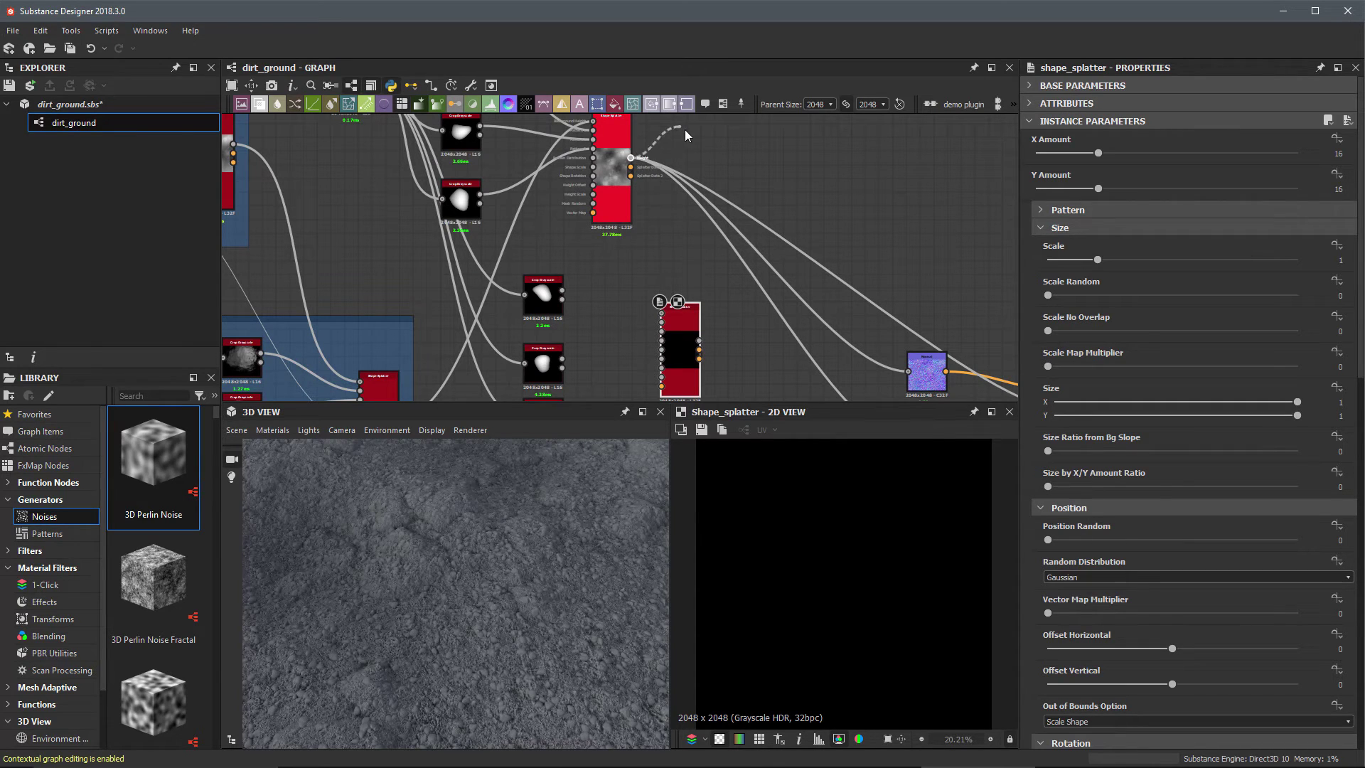
# Step: Feed the upper pebble Shape Splatter's output into the new Shape Splatter's background input
pyautogui.moveTo(631, 158); pyautogui.dragTo(672, 334)
pyautogui.scroll(1, 615, 315)
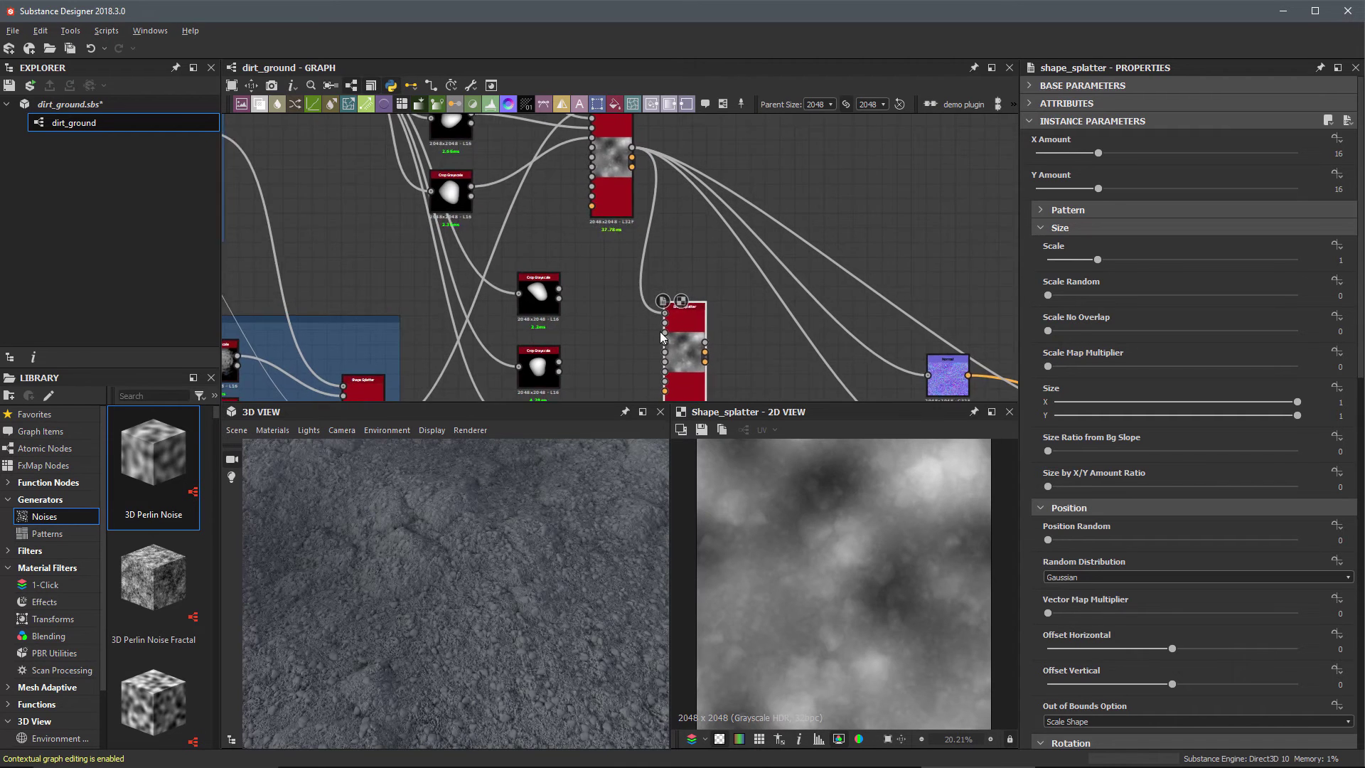
pyautogui.moveTo(622, 317); pyautogui.dragTo(615, 259, button='middle')
pyautogui.scroll(3, 616, 258)
pyautogui.moveTo(676, 305); pyautogui.dragTo(664, 258, button='middle')
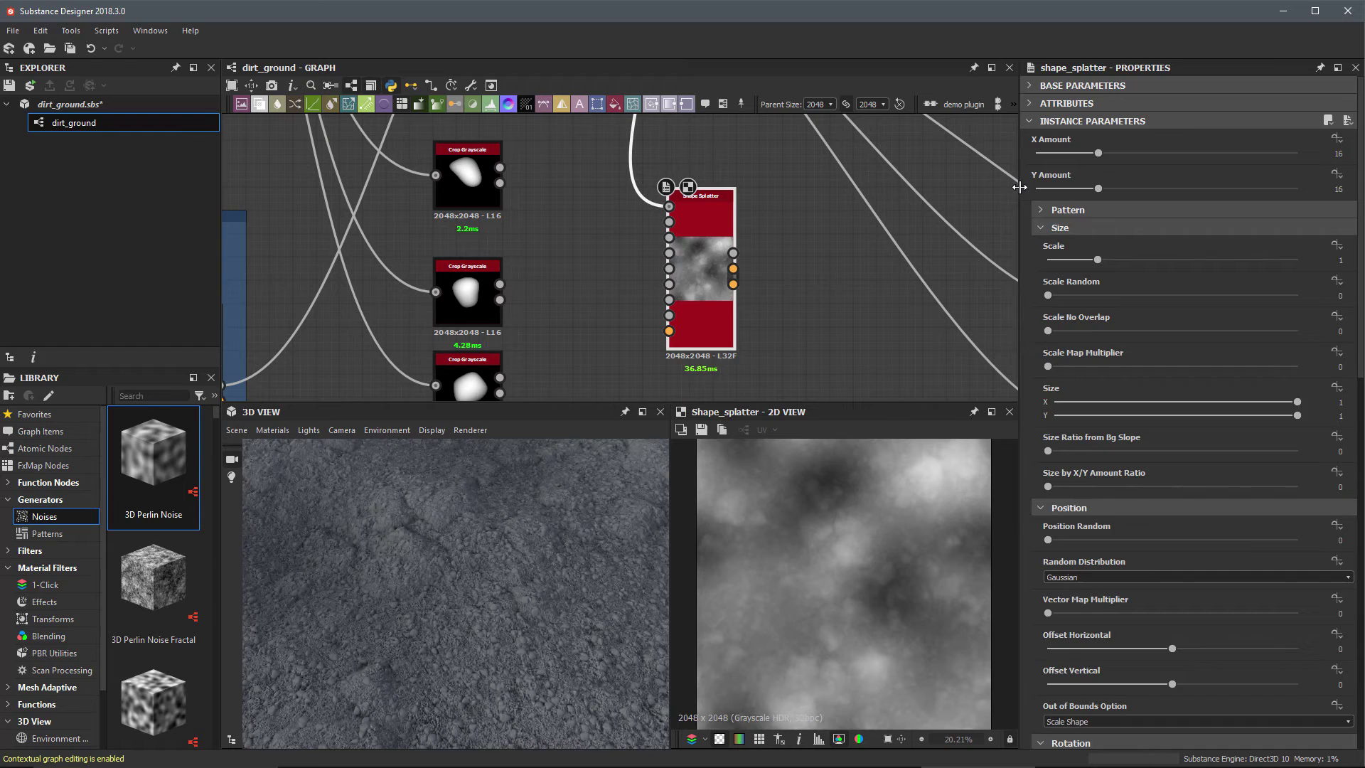
# Step: Set the new splatter's Pattern Input Number to 3 and connect the three new crop outputs to its pattern inputs
pyautogui.click(1041, 209)
pyautogui.moveTo(1052, 241); pyautogui.dragTo(1116, 240)
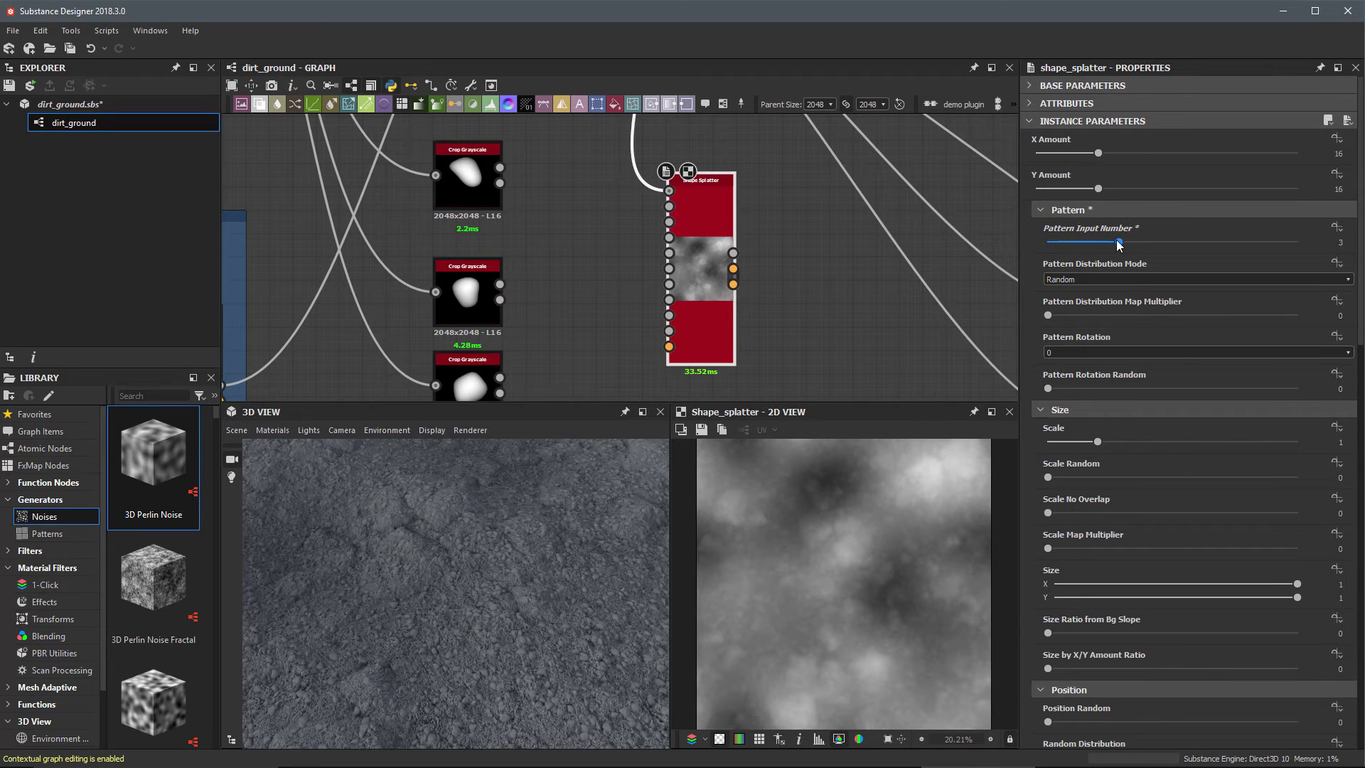
pyautogui.moveTo(500, 168); pyautogui.dragTo(668, 212)
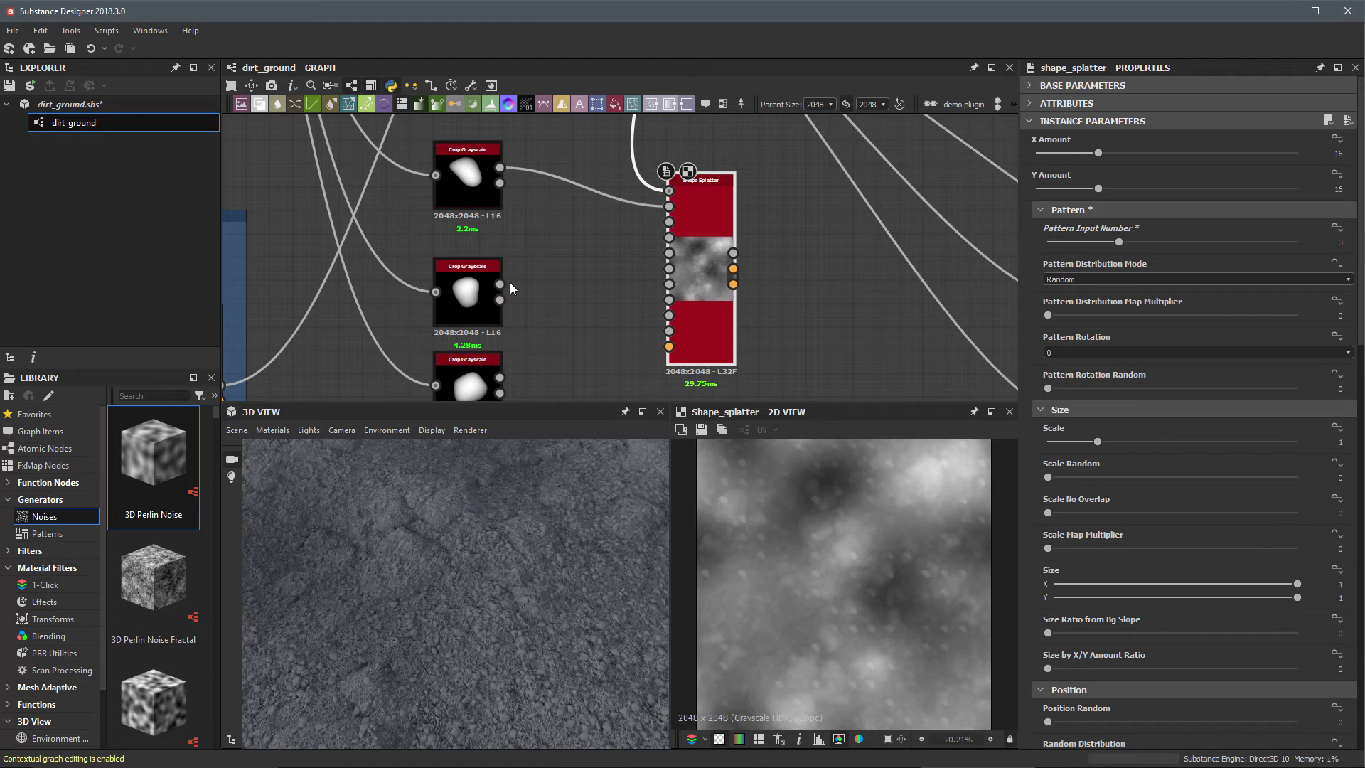
pyautogui.moveTo(500, 284); pyautogui.dragTo(669, 222)
pyautogui.moveTo(500, 377); pyautogui.dragTo(679, 241)
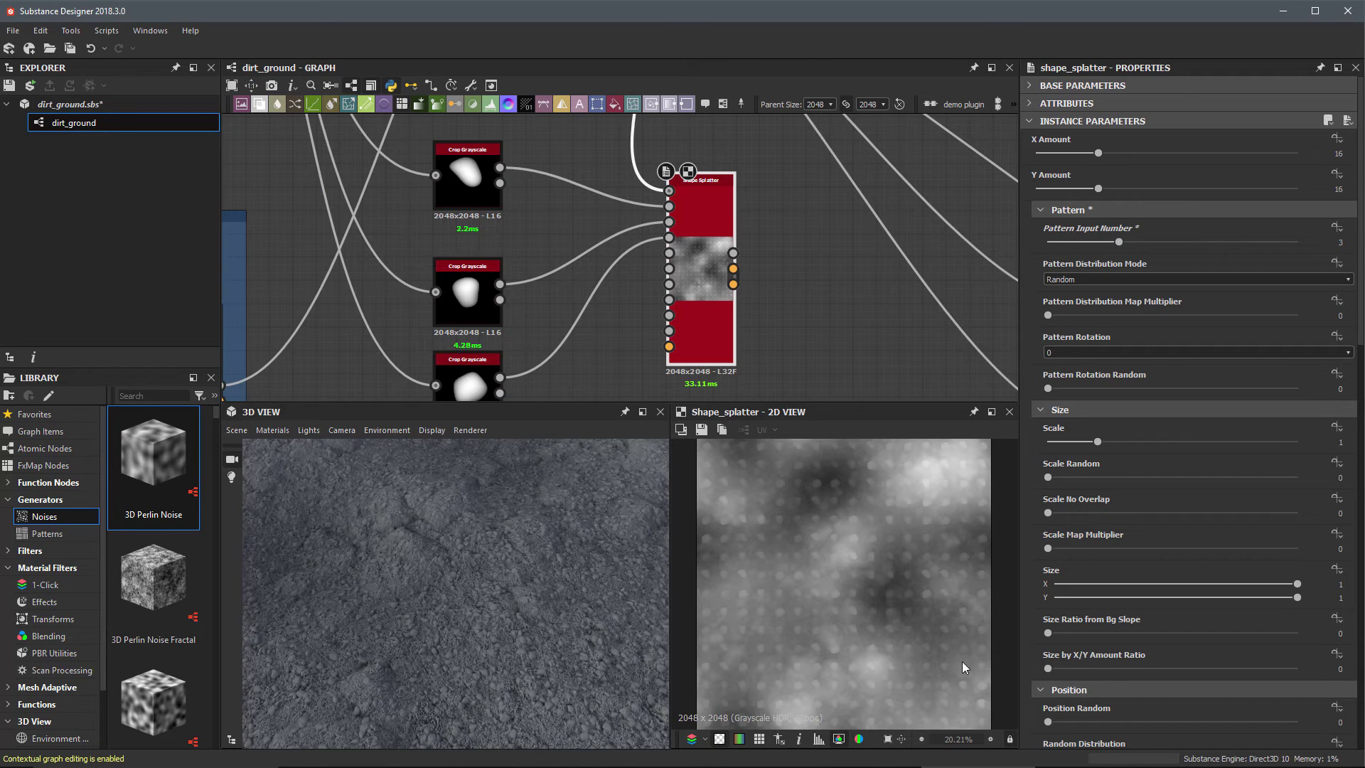
# Step: Reroute the normal, ambient occlusion and material links to the new Shape Splatter's output and move those three nodes level with it
pyautogui.scroll(-5, 828, 275)
pyautogui.moveTo(768, 205); pyautogui.dragTo(627, 226, button='middle')
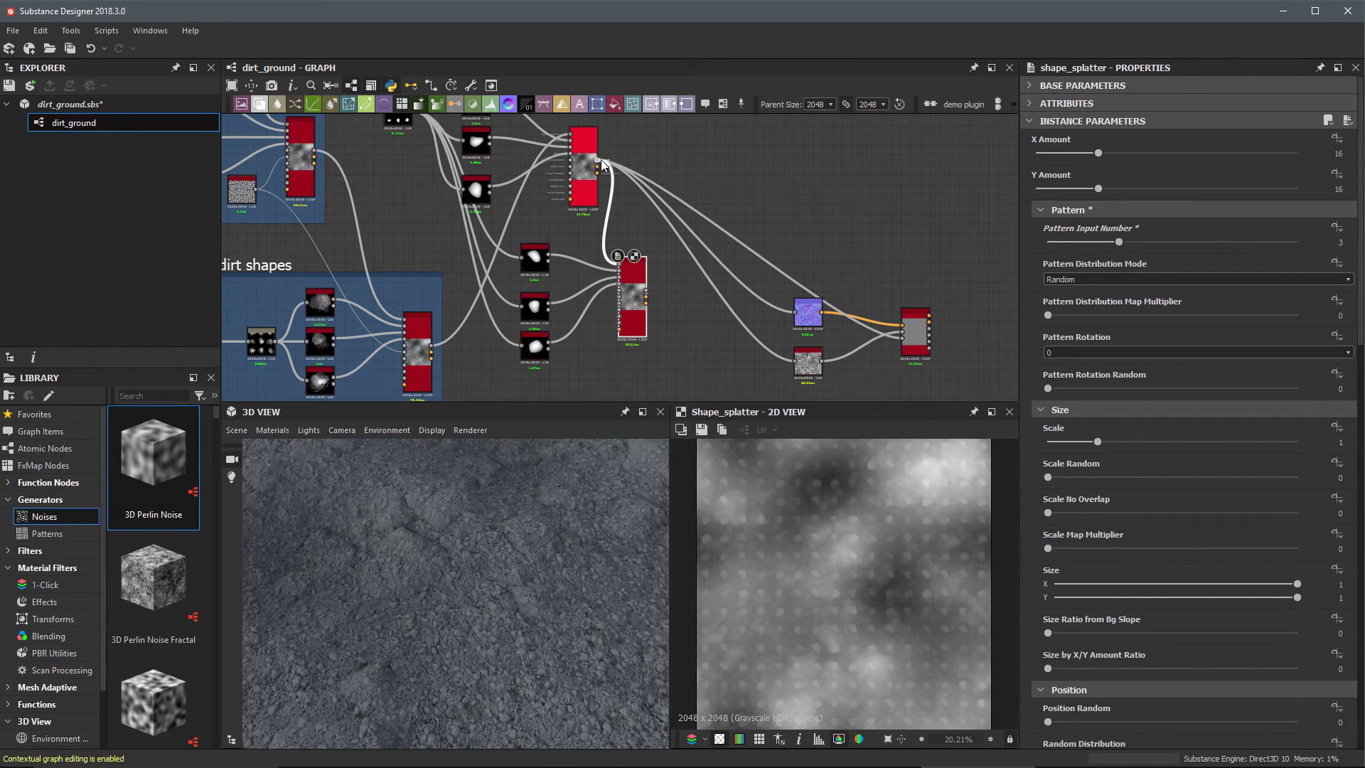
pyautogui.keyDown('shift'); pyautogui.moveTo(599, 163); pyautogui.dragTo(647, 292); pyautogui.keyUp('shift')
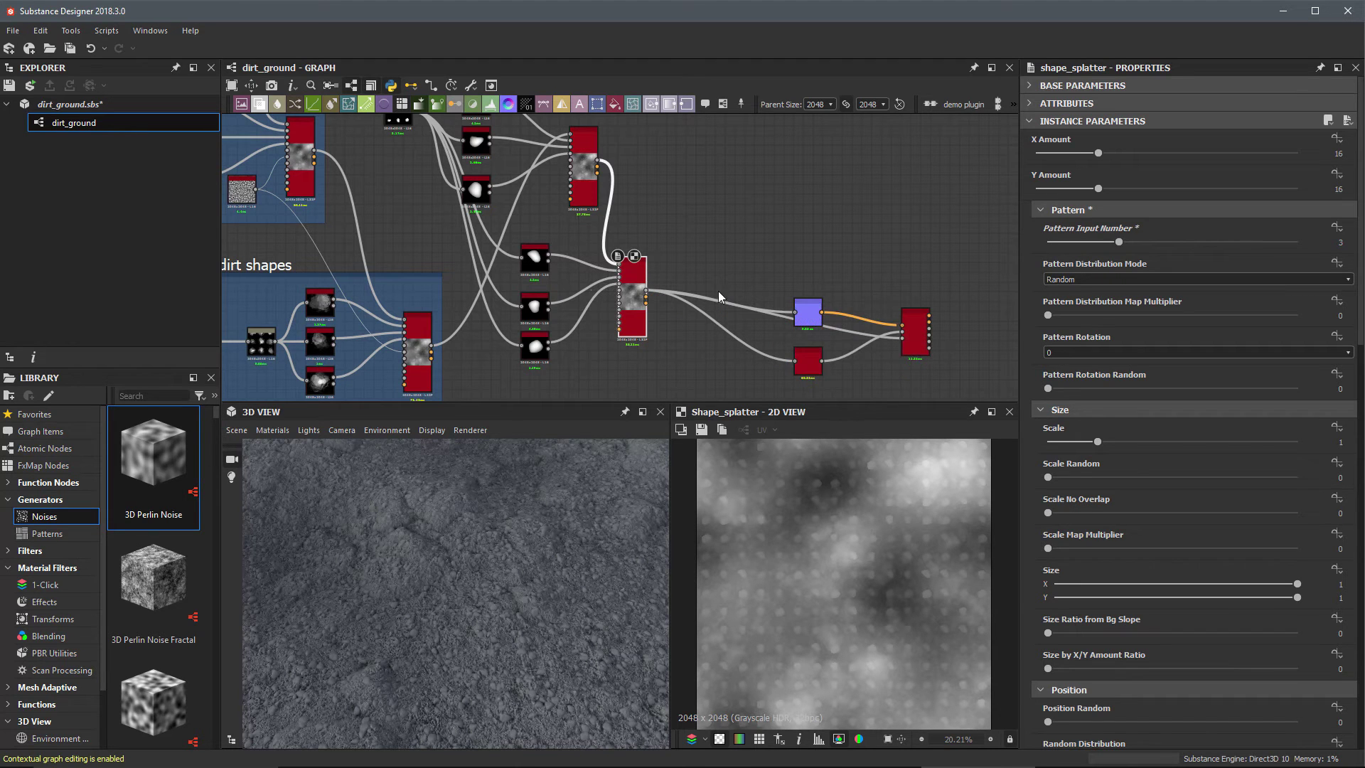
pyautogui.moveTo(977, 391); pyautogui.dragTo(764, 277)
pyautogui.moveTo(806, 358); pyautogui.dragTo(800, 318)
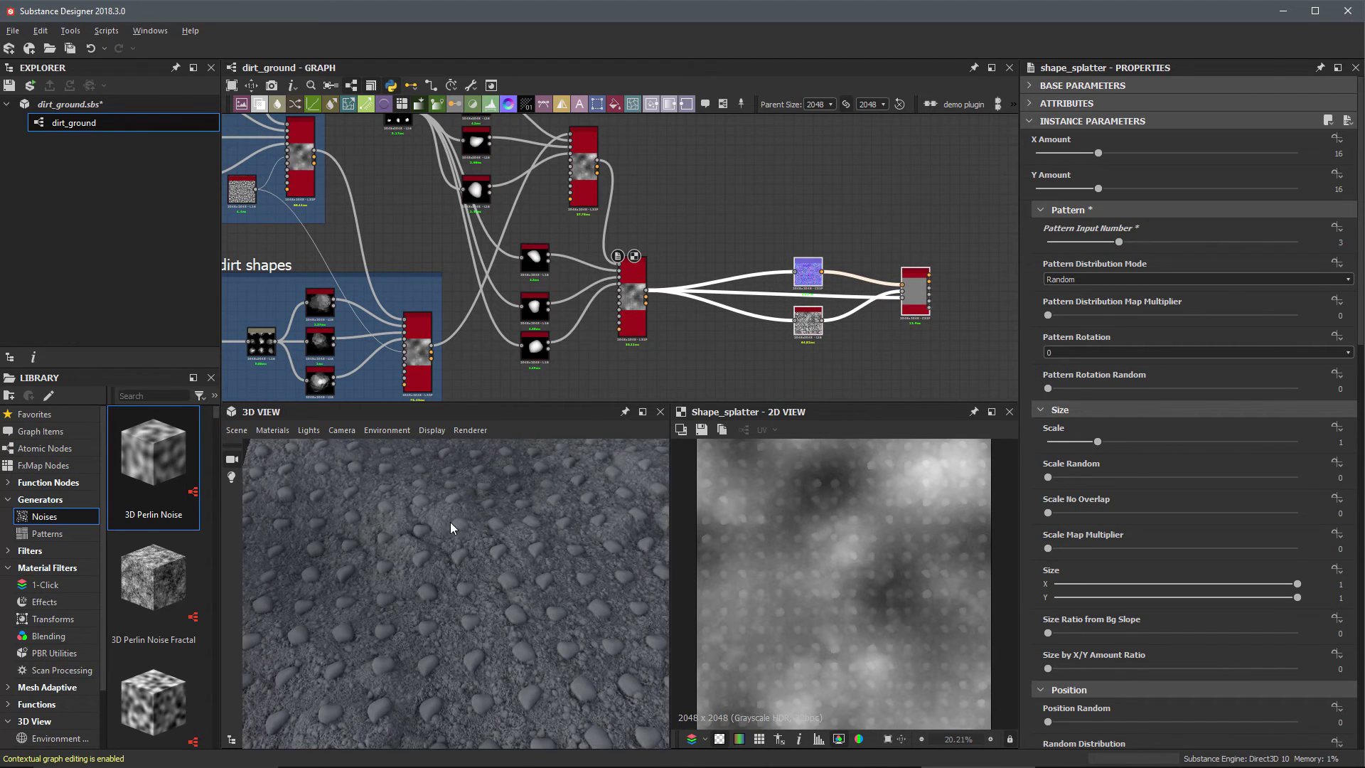
# Step: Select the new Shape Splatter, display its Height output, and set X Amount and Y Amount to 25
pyautogui.scroll(3, 788, 234)
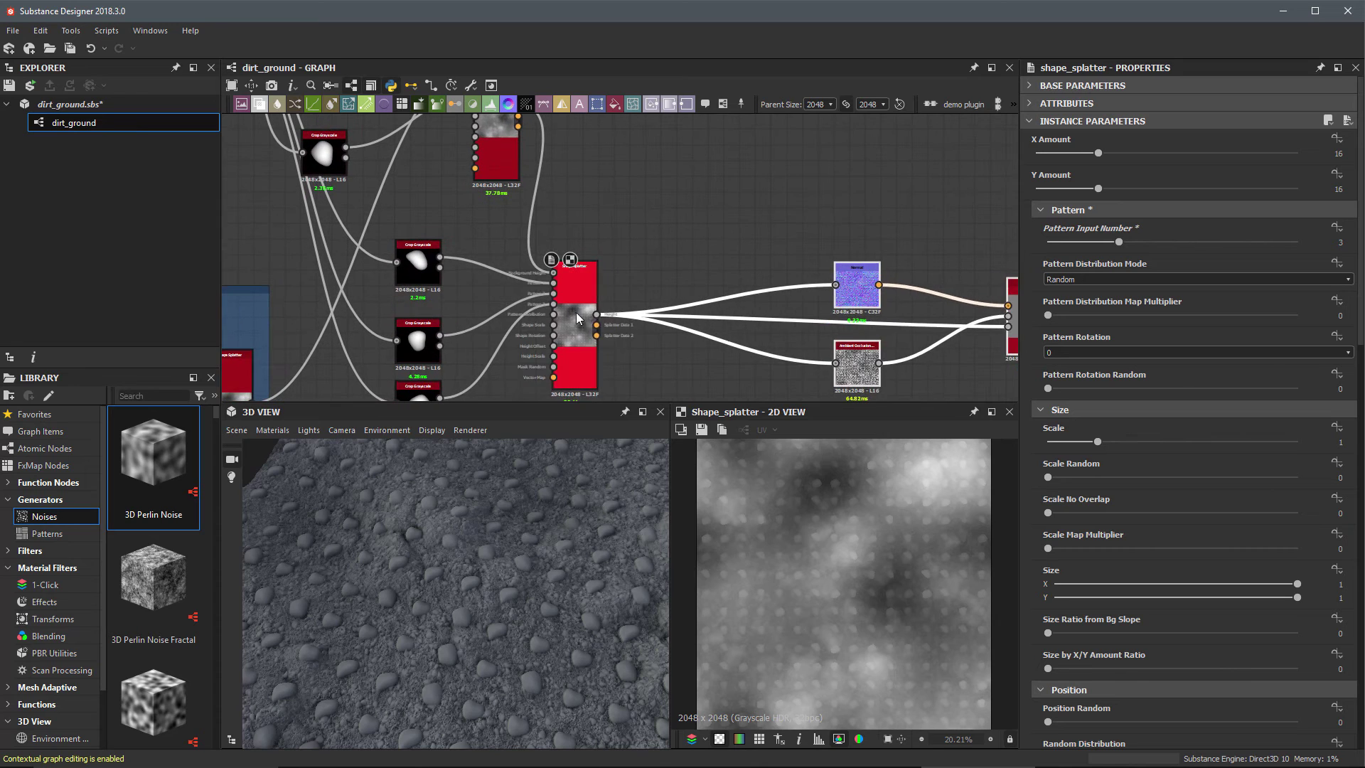
pyautogui.scroll(-3, 604, 318)
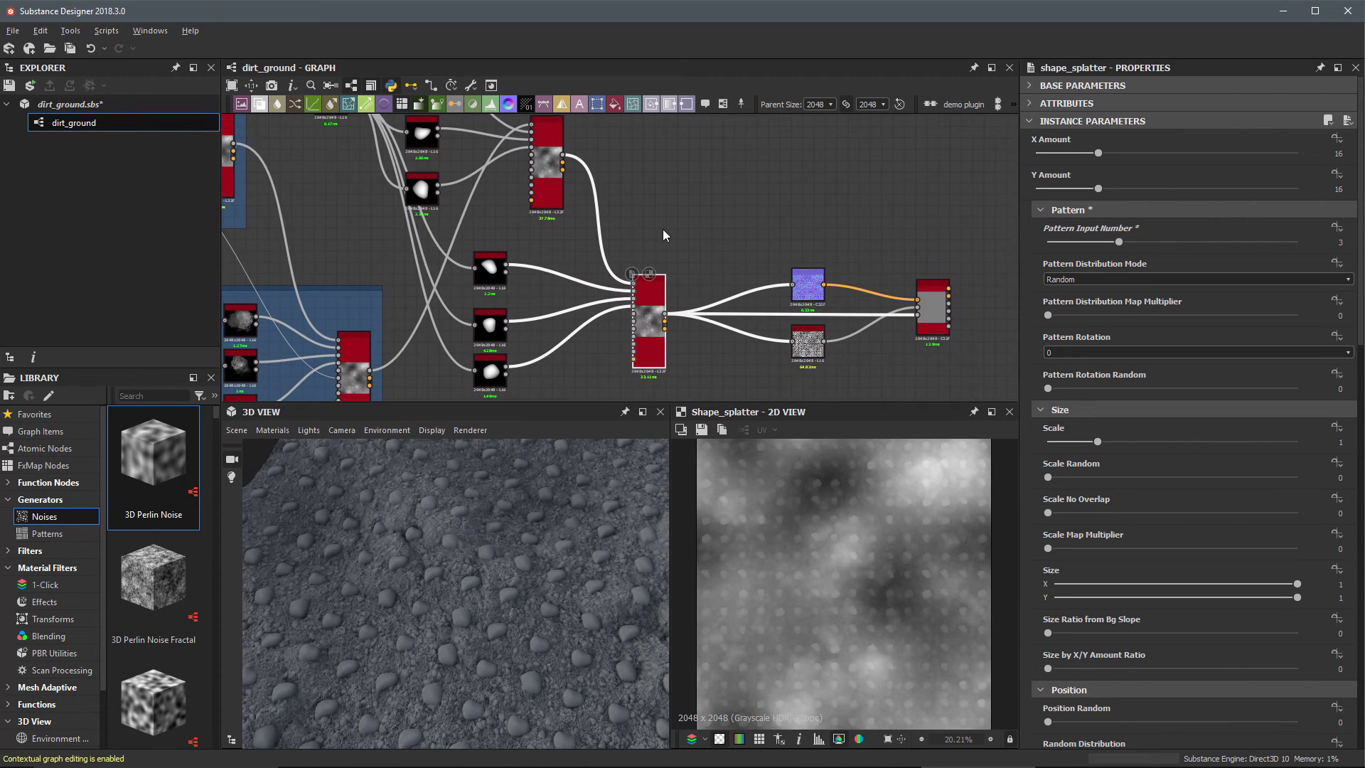
pyautogui.scroll(3, 664, 231)
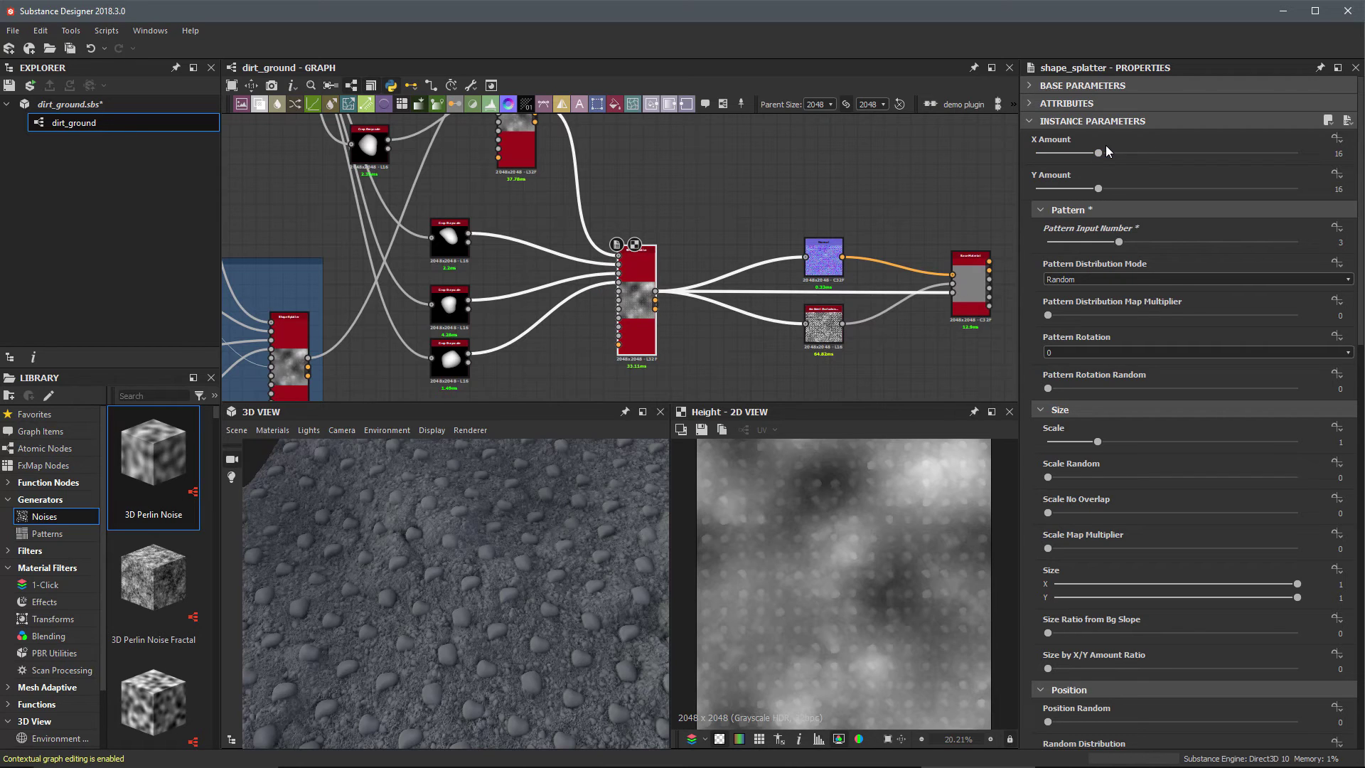
pyautogui.doubleClick(1339, 152)
pyautogui.write('25')
pyautogui.press('Return')
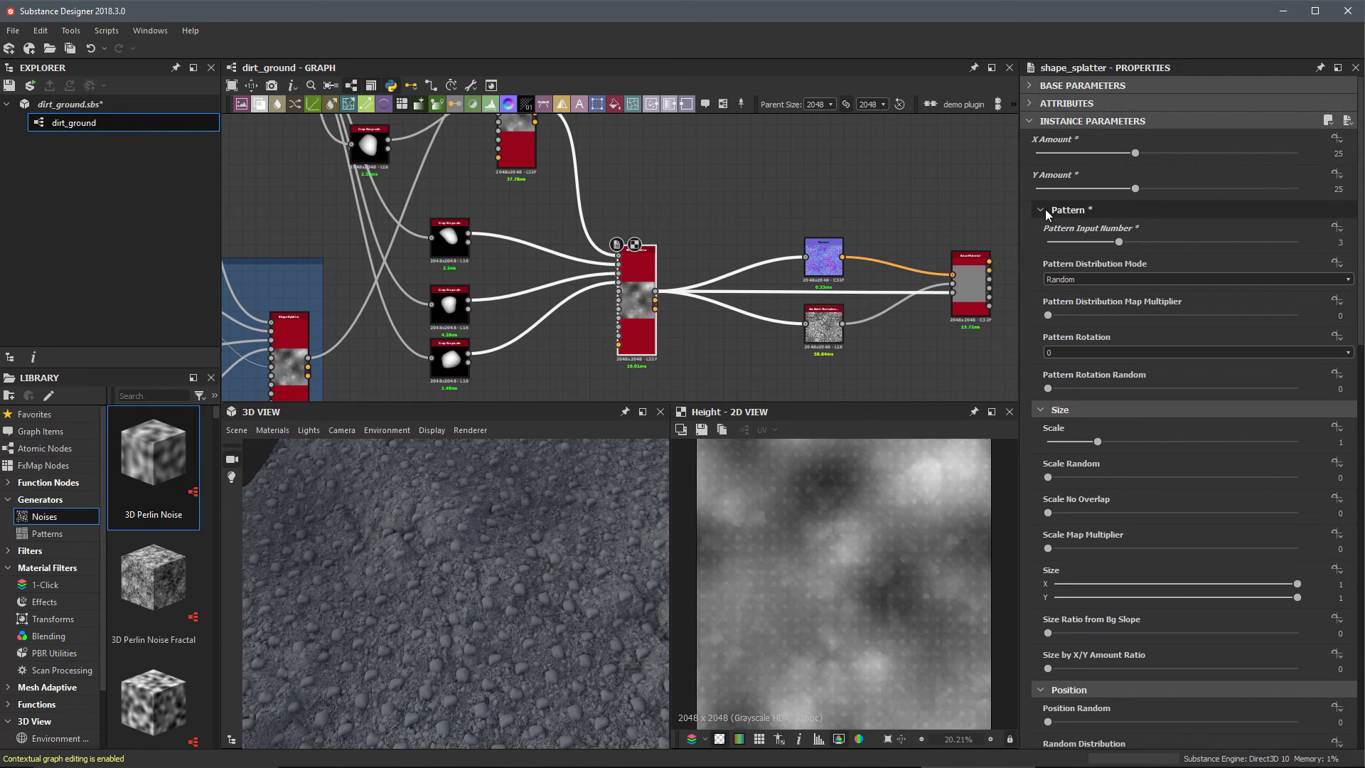
# Step: Set the new splatter's Conform to Background to 0.89 and Smooth Conformed Background to 1.68
pyautogui.click(1173, 209)
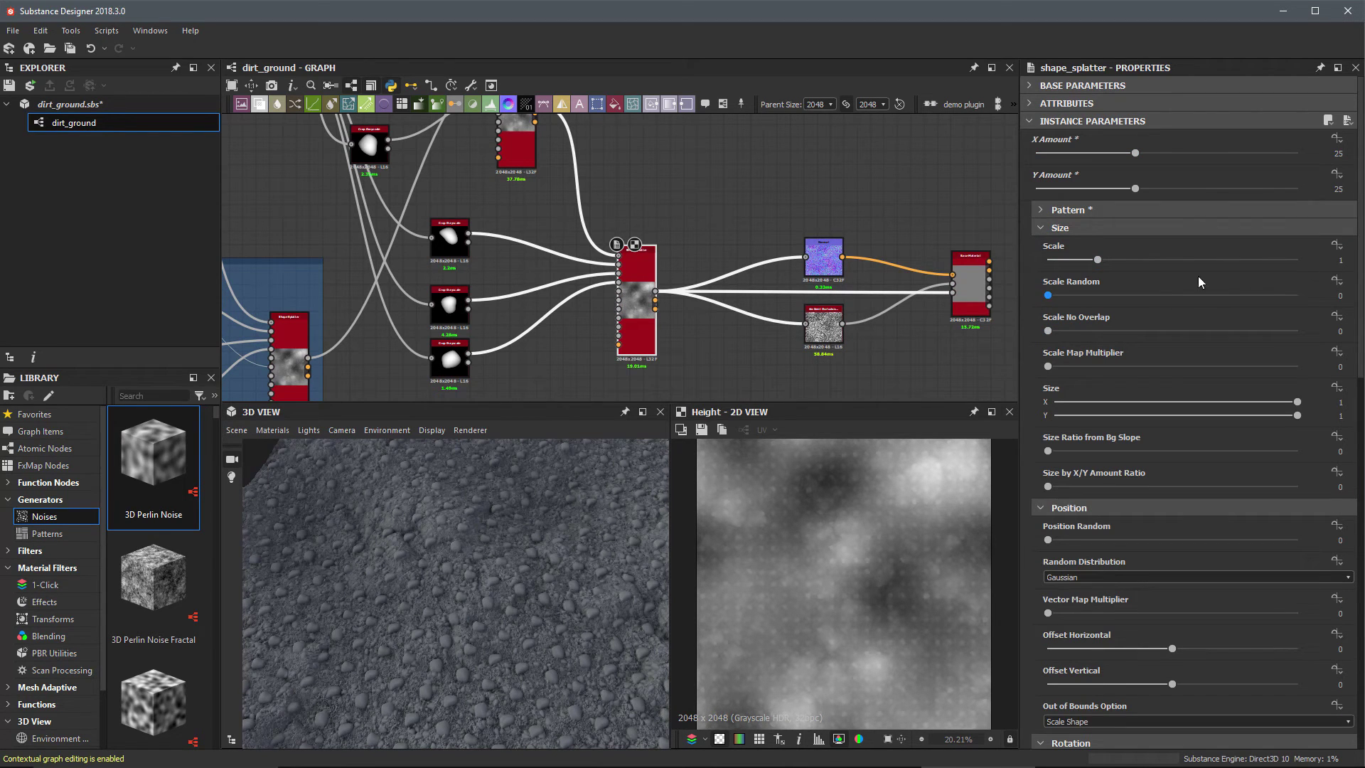
pyautogui.scroll(-6, 1149, 317)
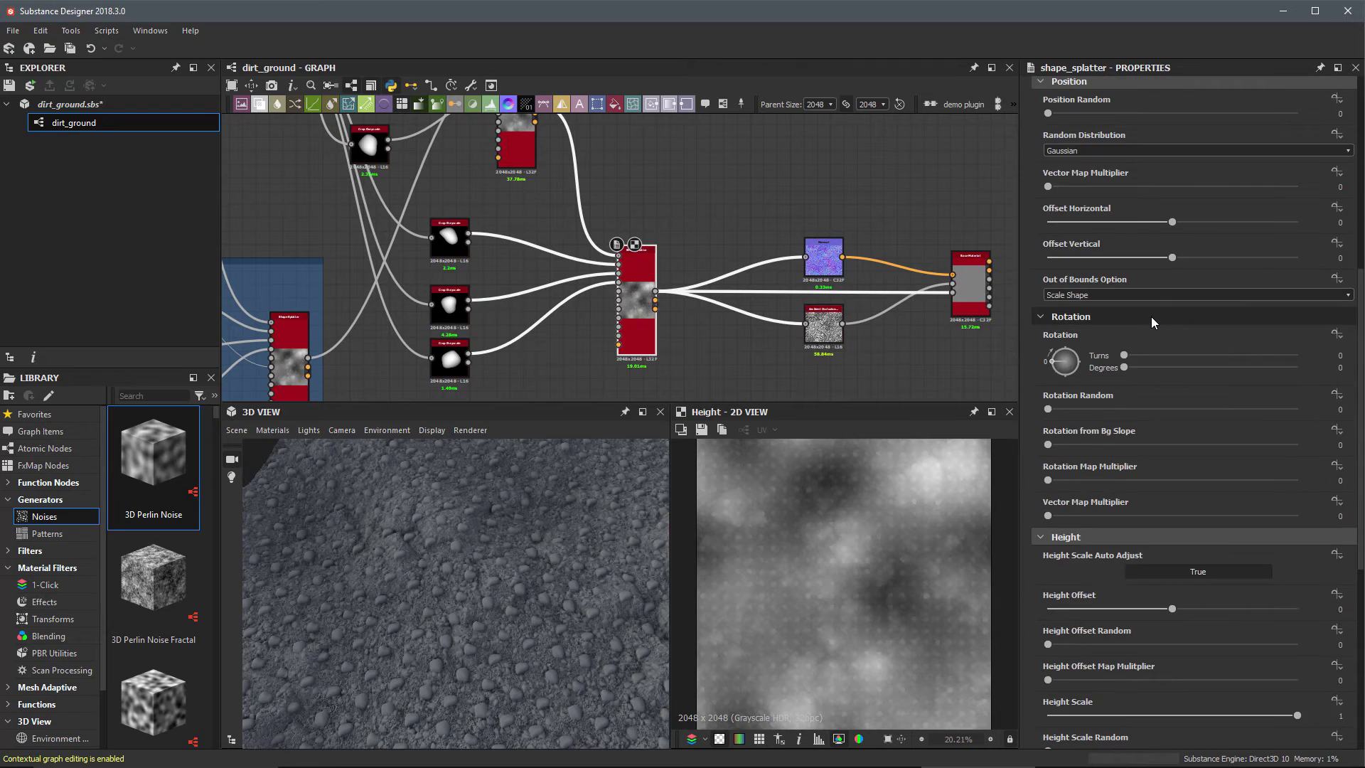
pyautogui.scroll(-3, 1150, 317)
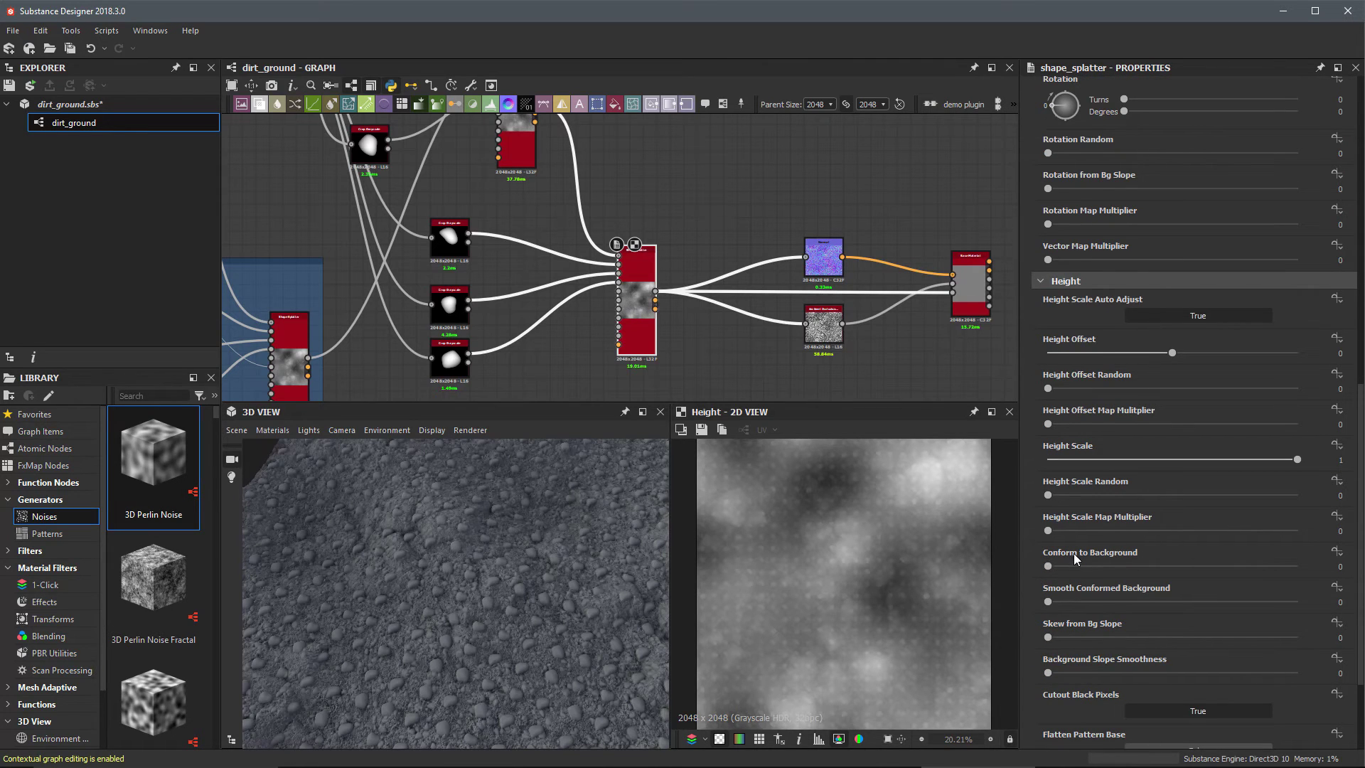
pyautogui.moveTo(1149, 565); pyautogui.dragTo(1270, 565)
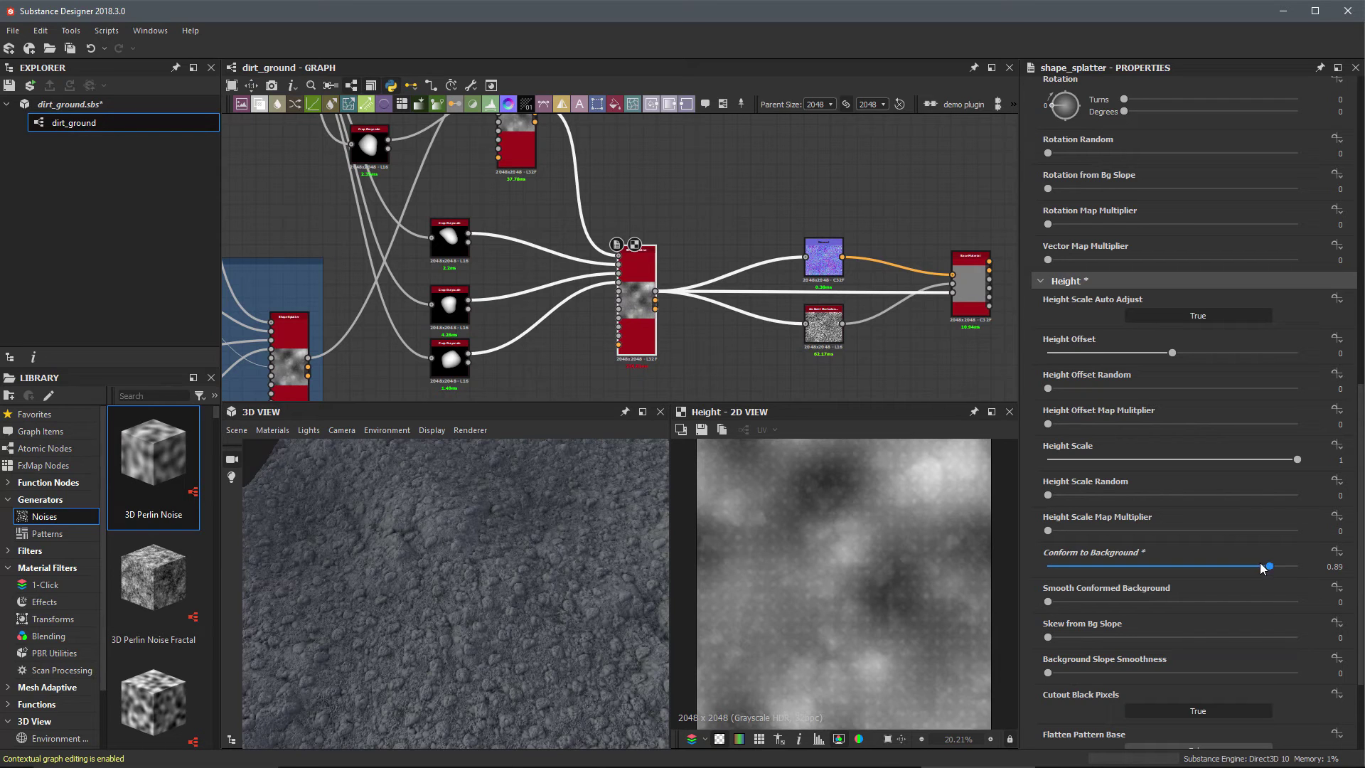
pyautogui.moveTo(1048, 602); pyautogui.dragTo(1257, 603)
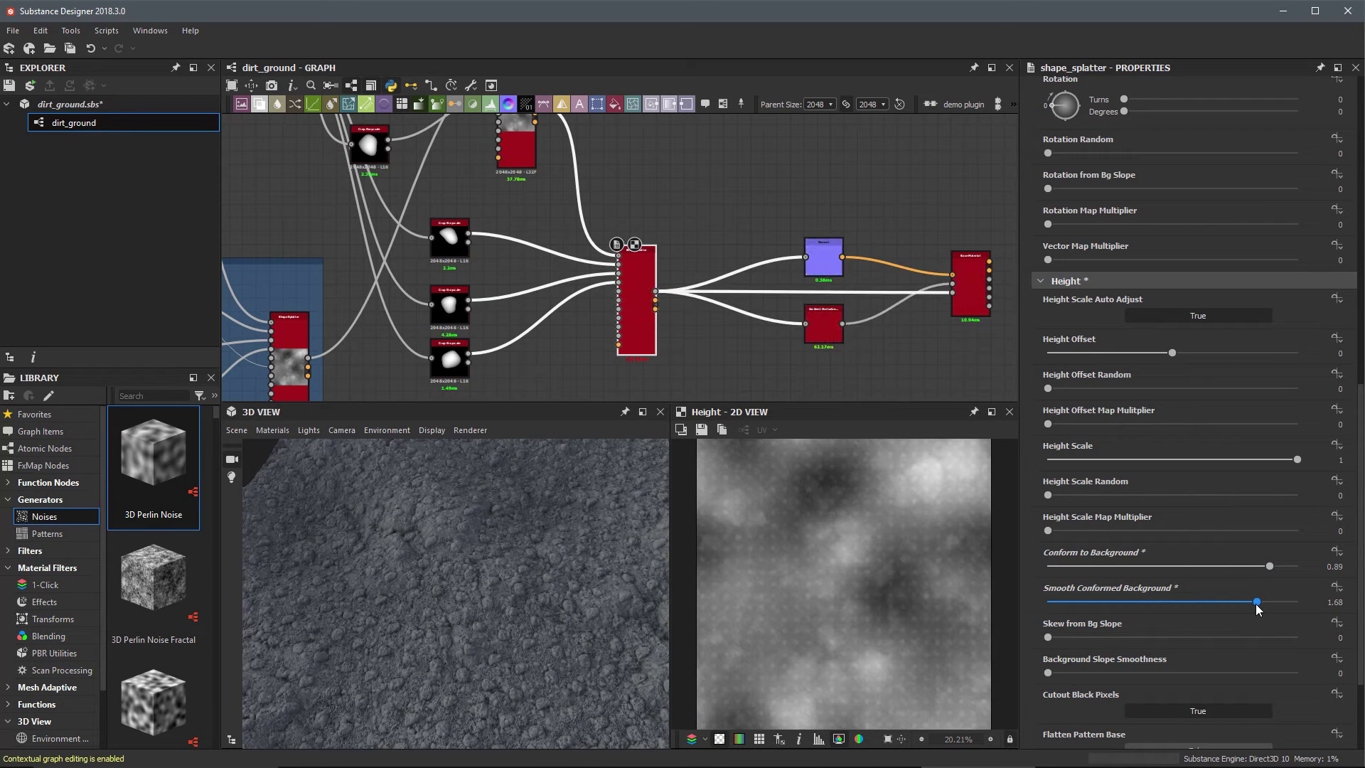
pyautogui.moveTo(586, 591)
pyautogui.mouseDown()
pyautogui.moveTo(597, 629)
pyautogui.moveTo(623, 608)
pyautogui.moveTo(599, 584)
pyautogui.moveTo(517, 609)
pyautogui.moveTo(502, 629)
pyautogui.moveTo(590, 604)
pyautogui.mouseUp()
# Step: Set the new splatter's Position Random to 2 and Rotation Random to 1
pyautogui.scroll(10, 1102, 328)
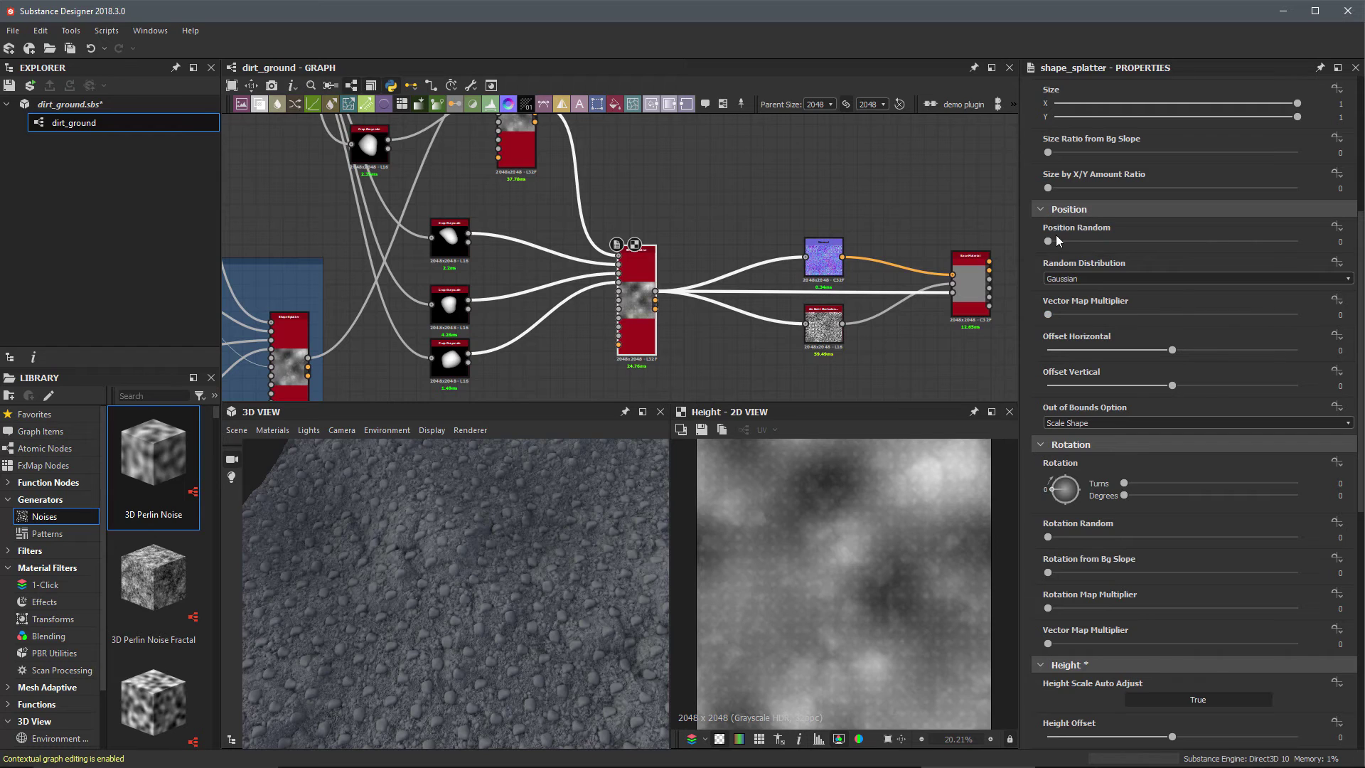
pyautogui.moveTo(1052, 240); pyautogui.dragTo(1308, 251)
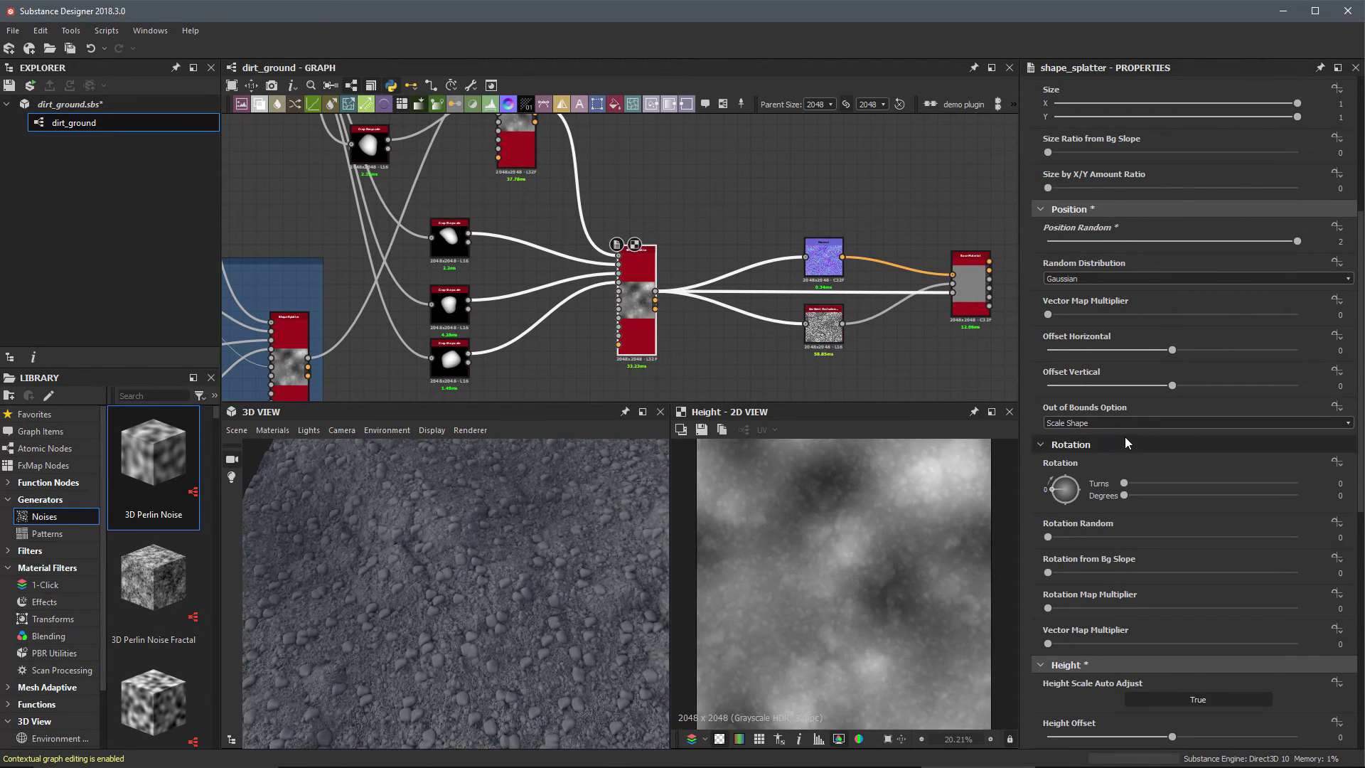
pyautogui.moveTo(1079, 539); pyautogui.dragTo(1305, 538)
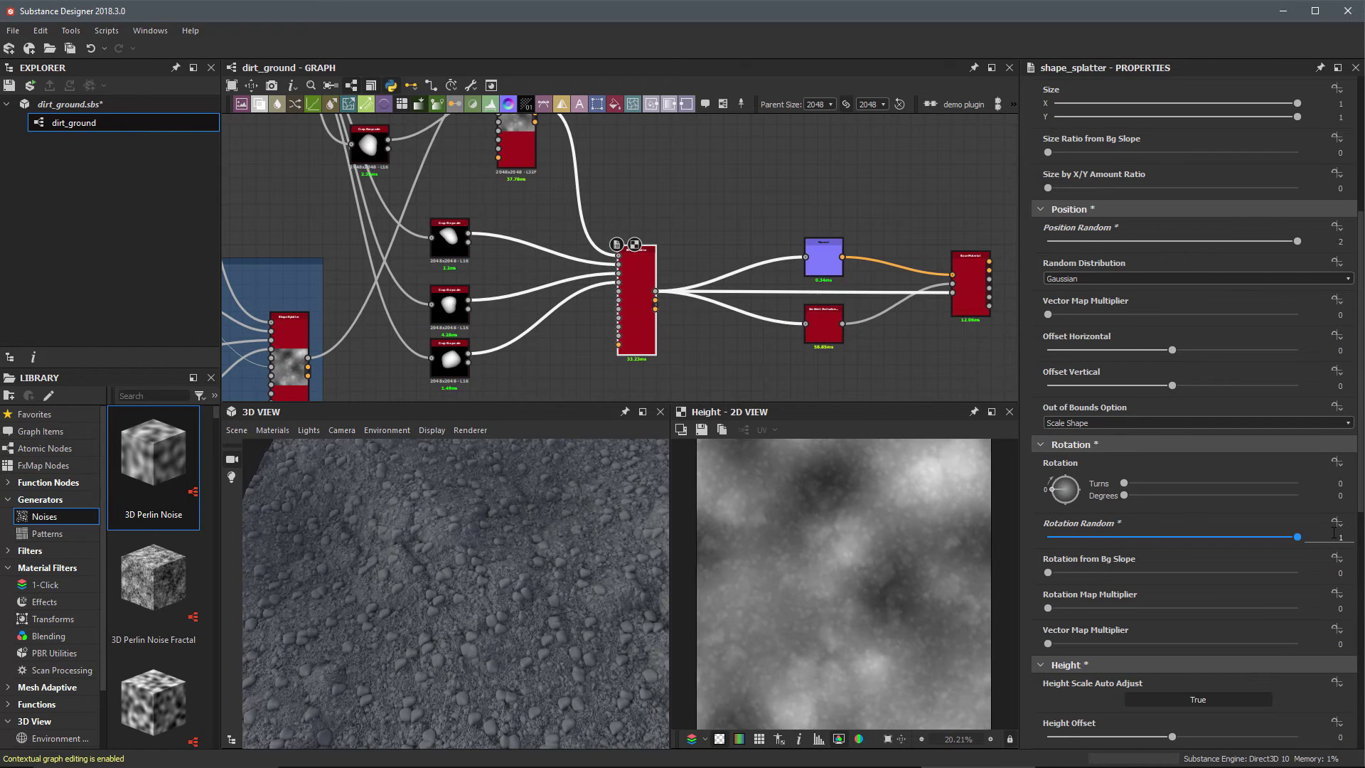
pyautogui.moveTo(577, 569); pyautogui.dragTo(463, 554, button='right')
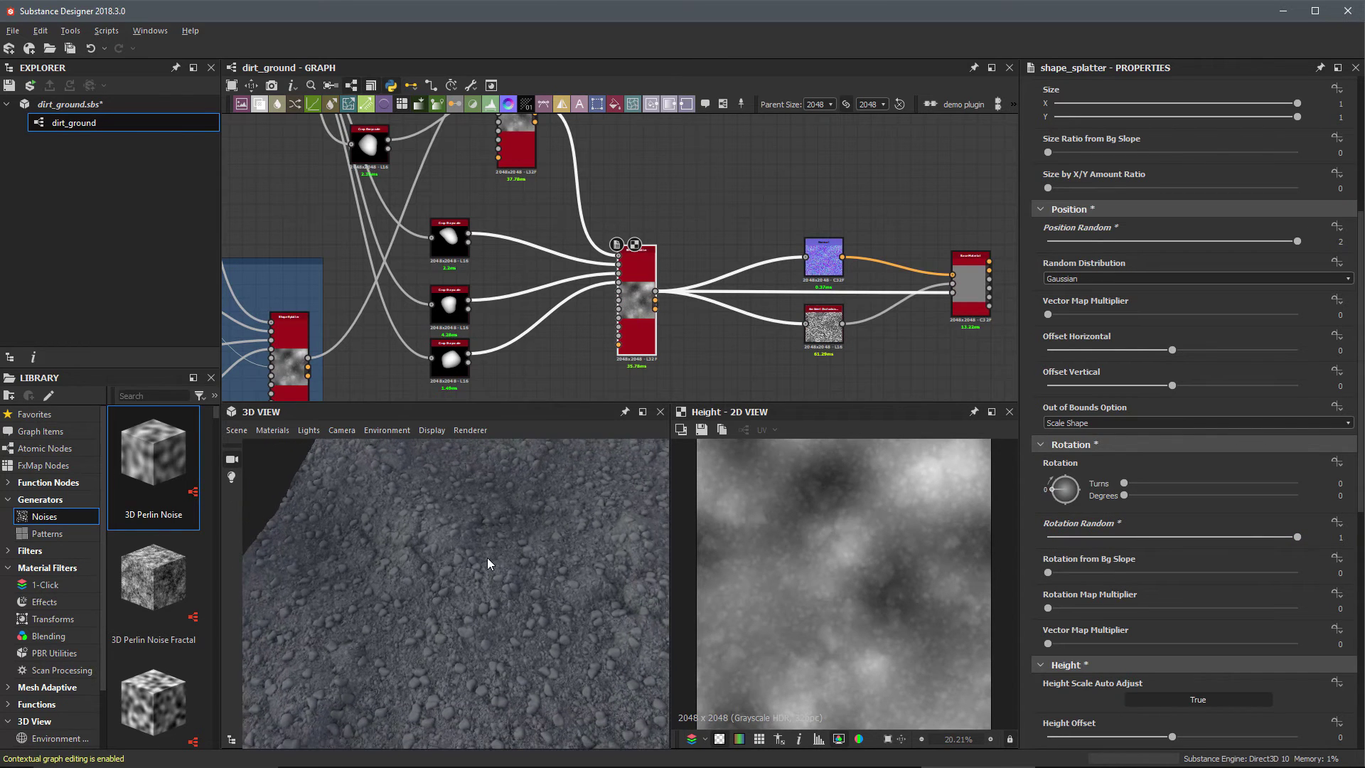
# Step: Set the new splatter's Height Offset to -0.35 so the stones sink into the ground
pyautogui.scroll(-6, 1099, 463)
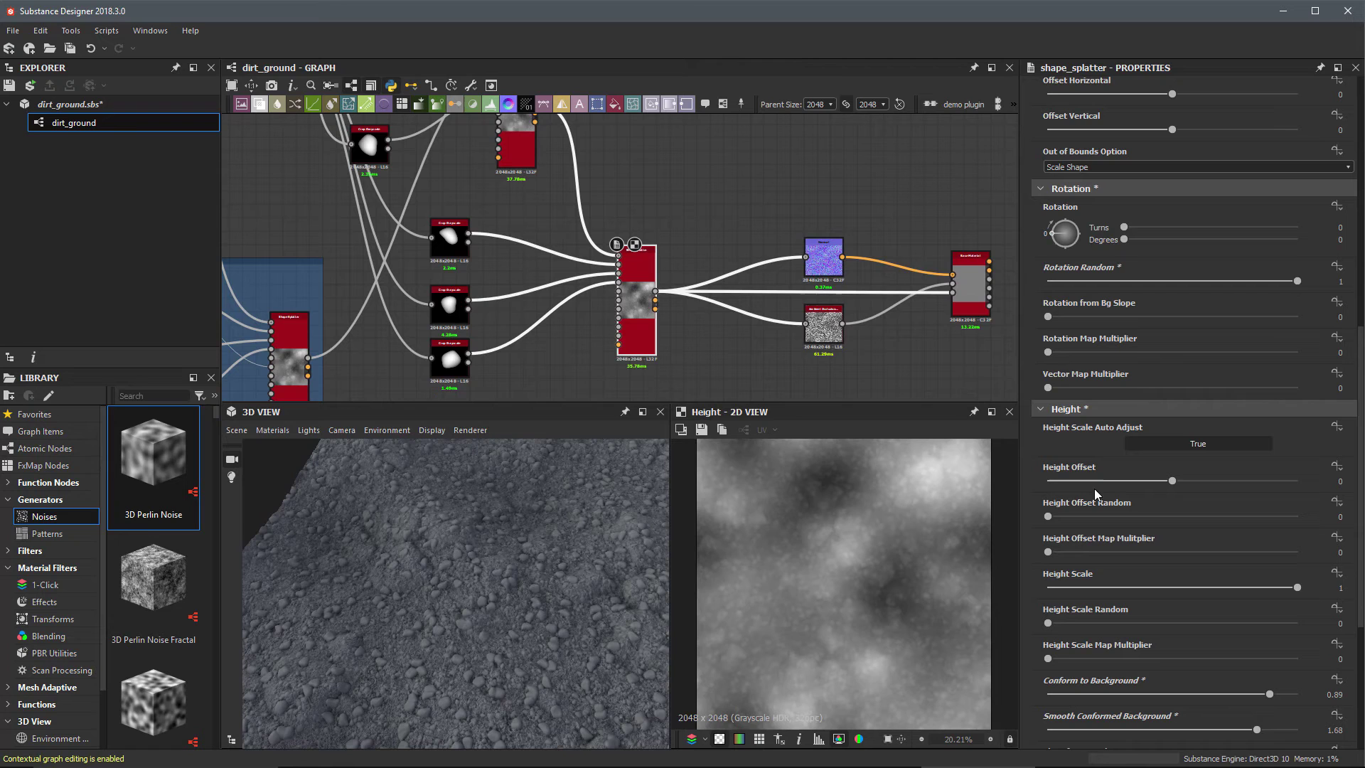
pyautogui.moveTo(1172, 481); pyautogui.dragTo(1122, 486)
pyautogui.moveTo(545, 611); pyautogui.dragTo(530, 642)
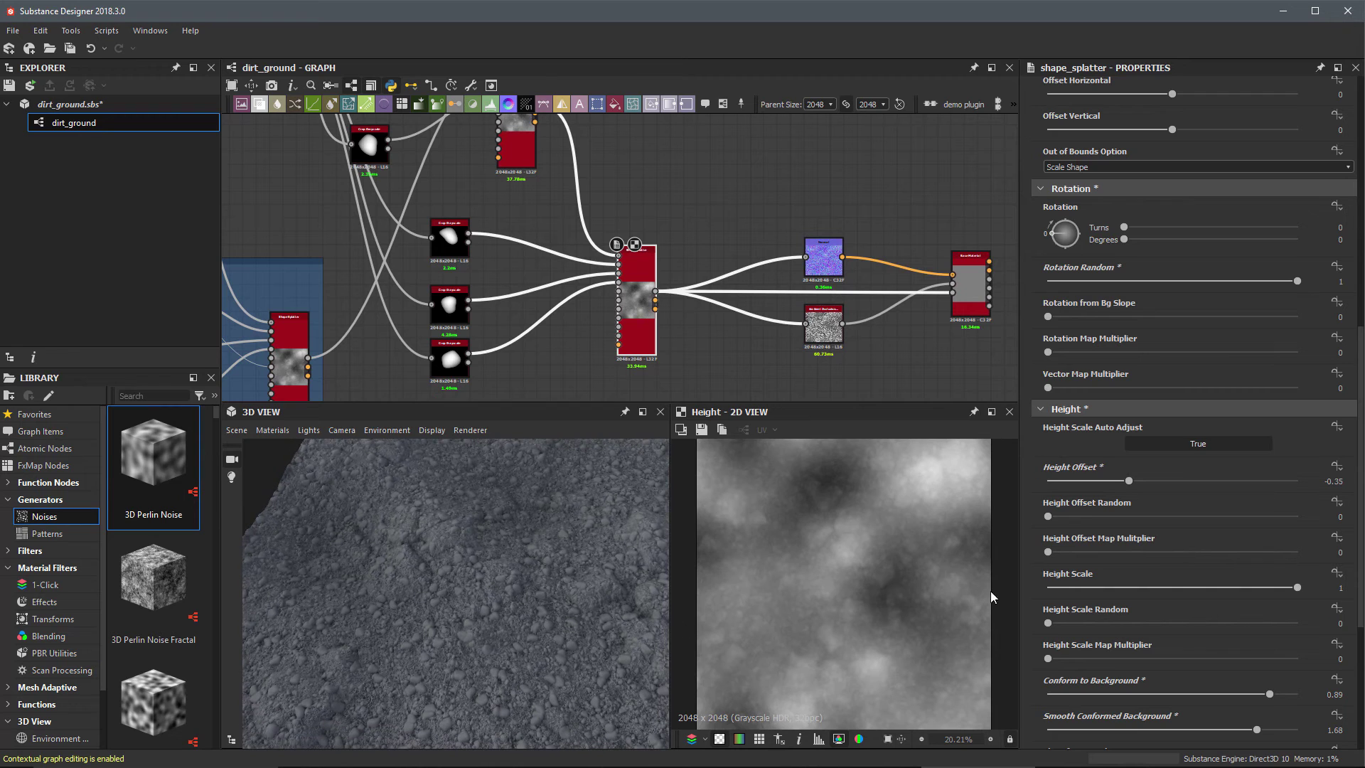
# Step: Set the new splatter's Mask Random to 0.47 to thin out the scattered stones
pyautogui.scroll(-5, 1102, 566)
pyautogui.scroll(-2, 1102, 566)
pyautogui.moveTo(509, 569); pyautogui.dragTo(584, 578)
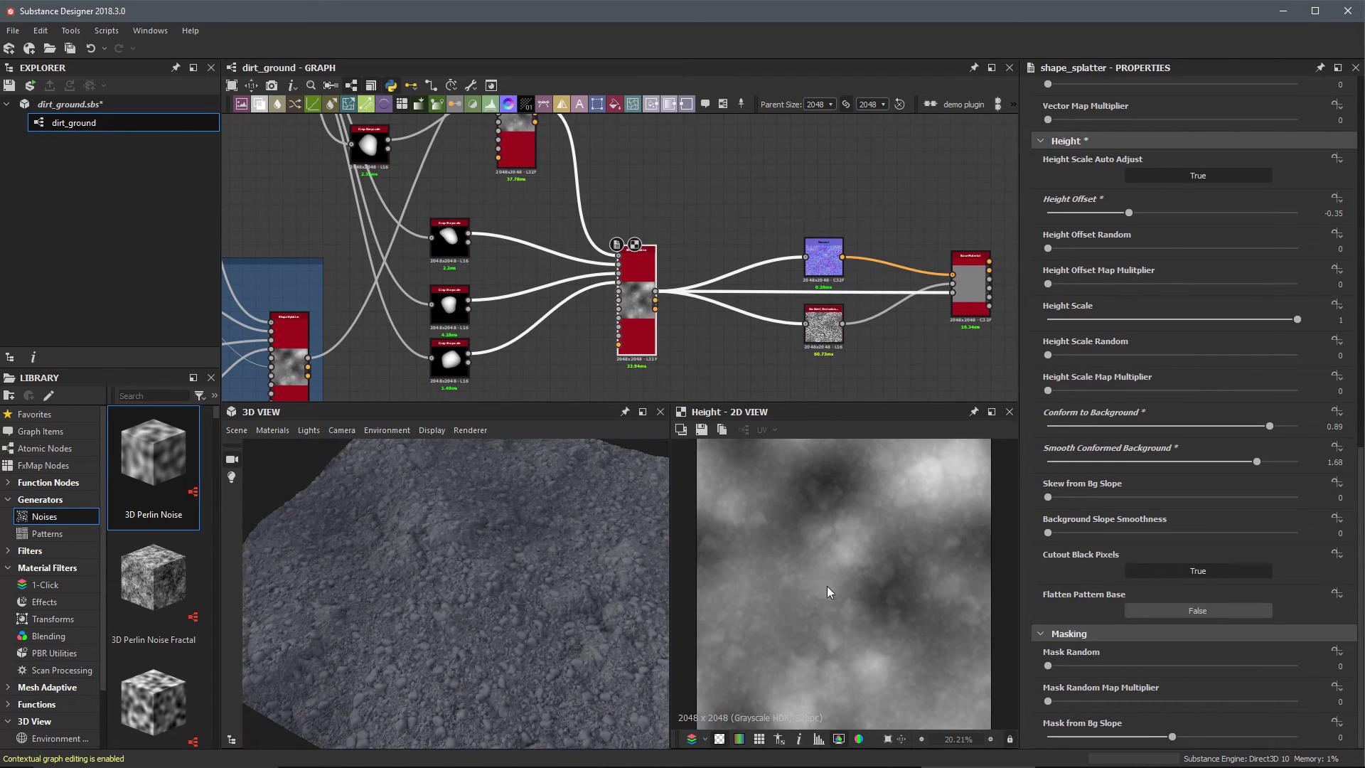
pyautogui.moveTo(1072, 665); pyautogui.dragTo(1165, 667)
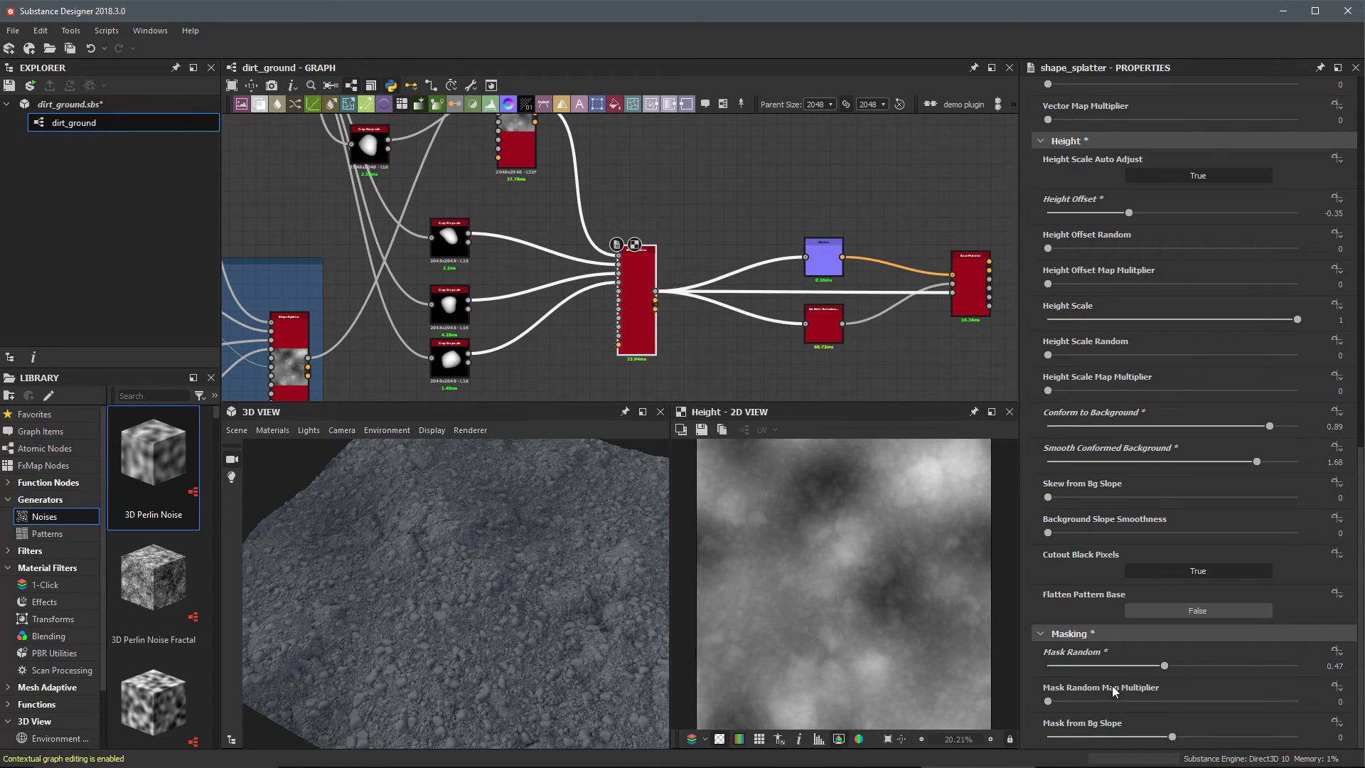
# Step: Set the new splatter's Mask Random to 0.5 and check the stones on the ground surface
pyautogui.moveTo(564, 625); pyautogui.dragTo(563, 654)
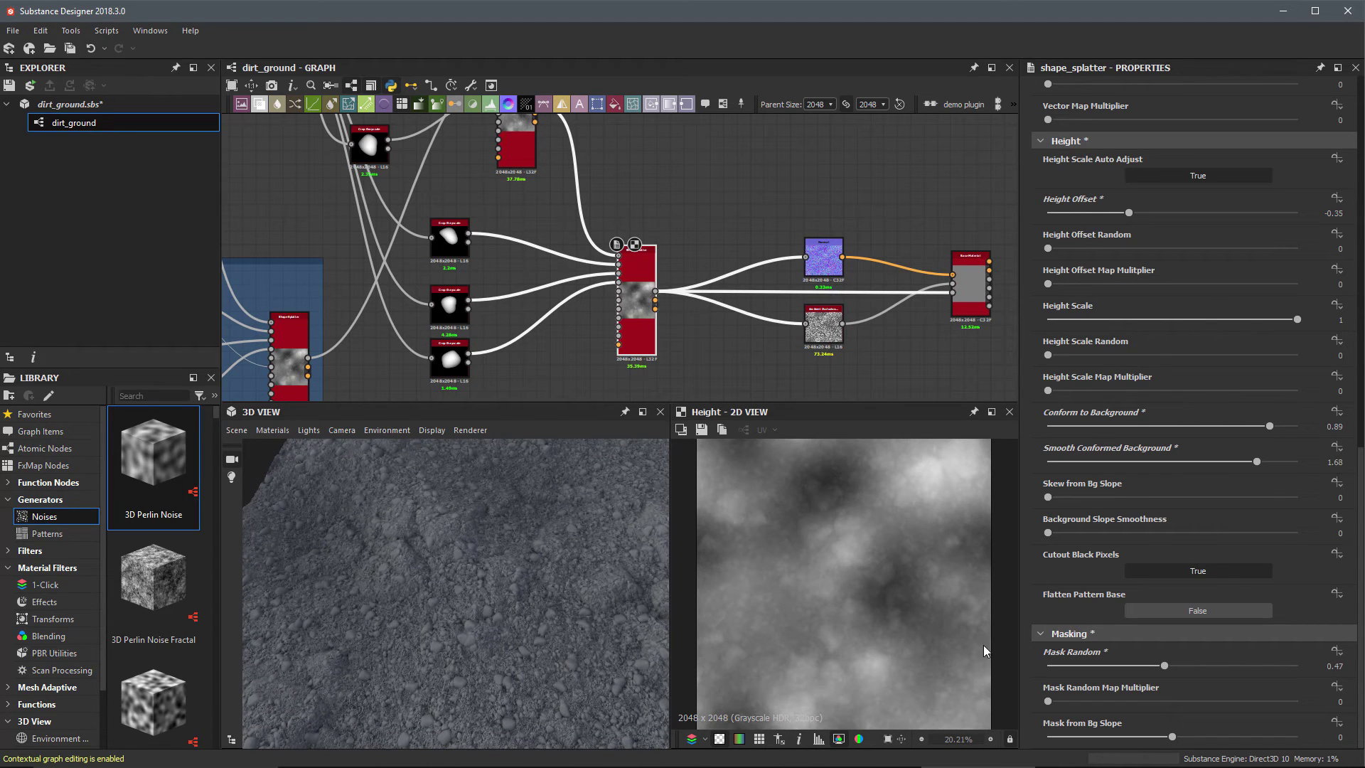
pyautogui.doubleClick(1322, 666)
pyautogui.write('.5')
pyautogui.press('Return')
pyautogui.moveTo(594, 616); pyautogui.dragTo(397, 643)
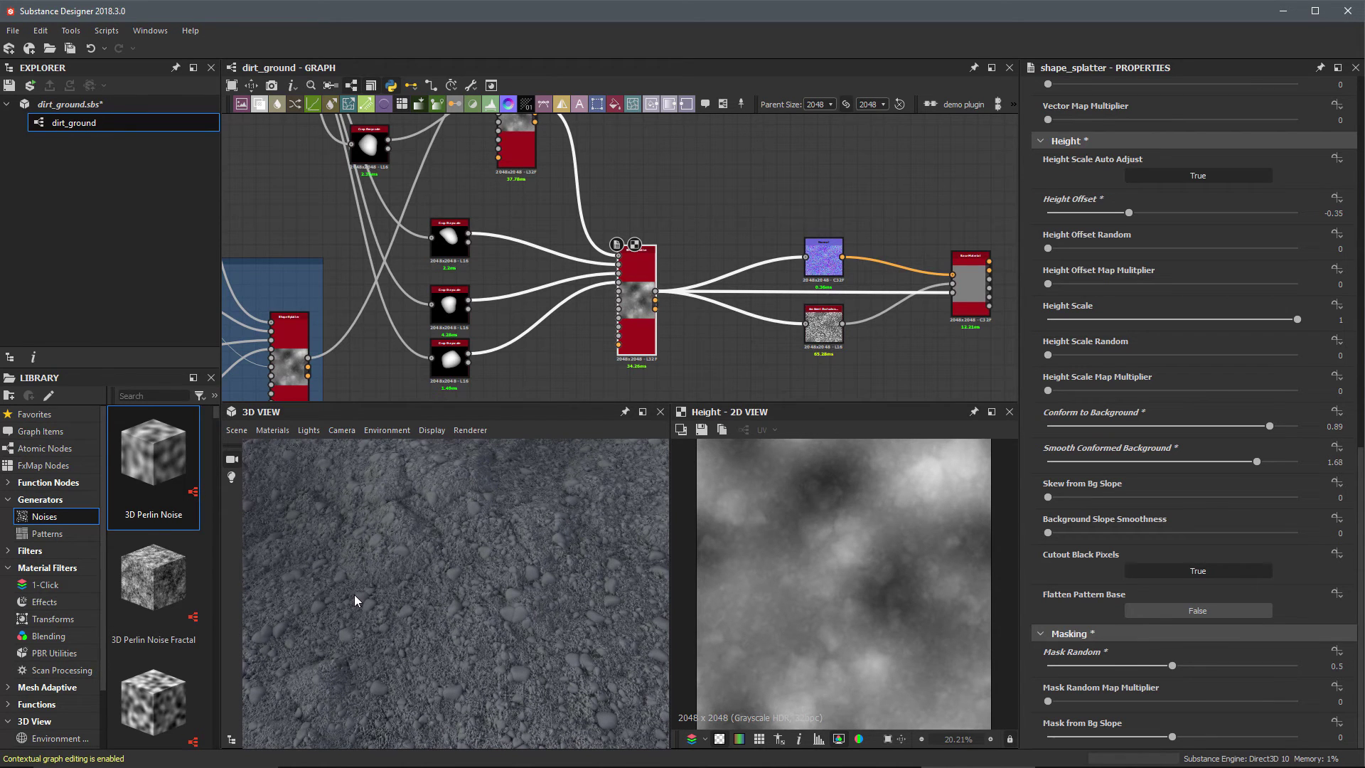
pyautogui.moveTo(537, 595); pyautogui.dragTo(566, 649)
# Step: Review the two sets of cropped pebble shapes and the Shape Splatter nodes they feed in the graph
pyautogui.scroll(-5, 590, 220)
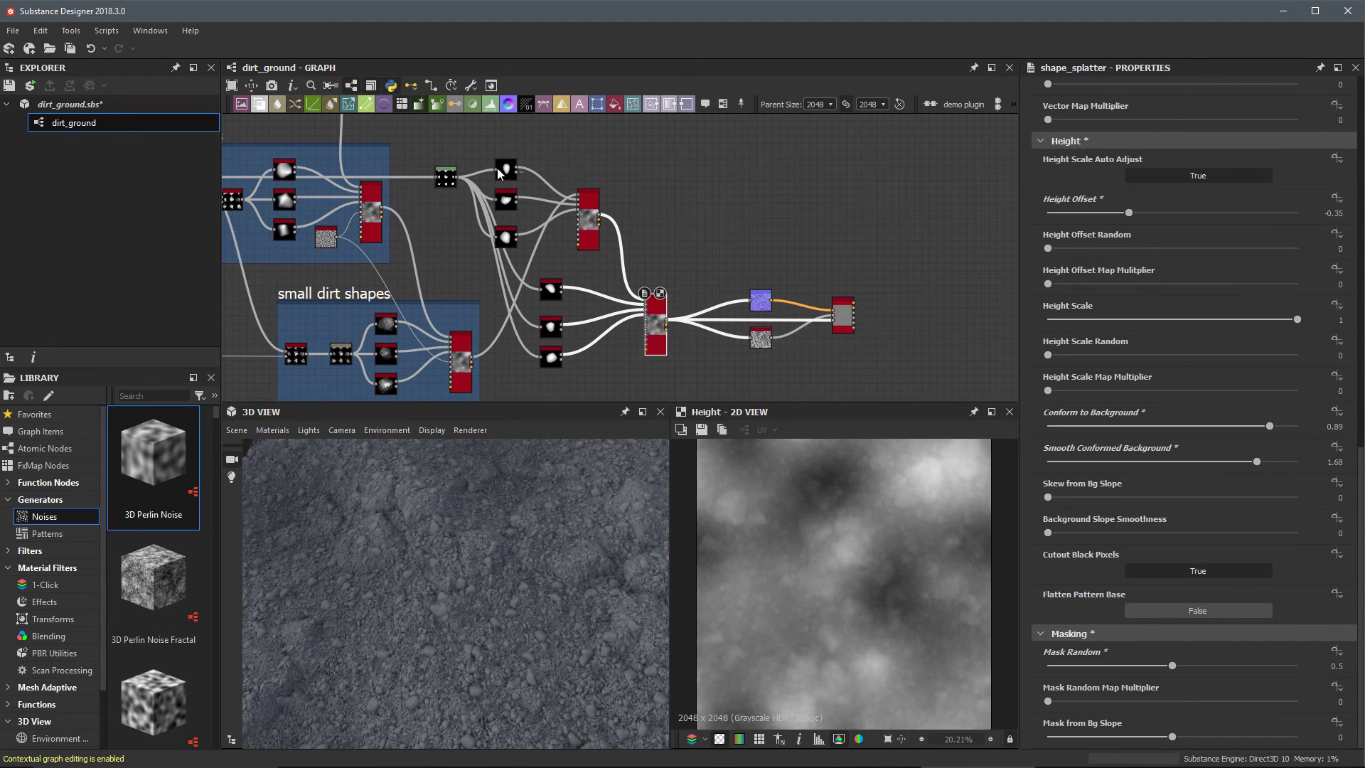
pyautogui.moveTo(469, 145); pyautogui.dragTo(687, 379)
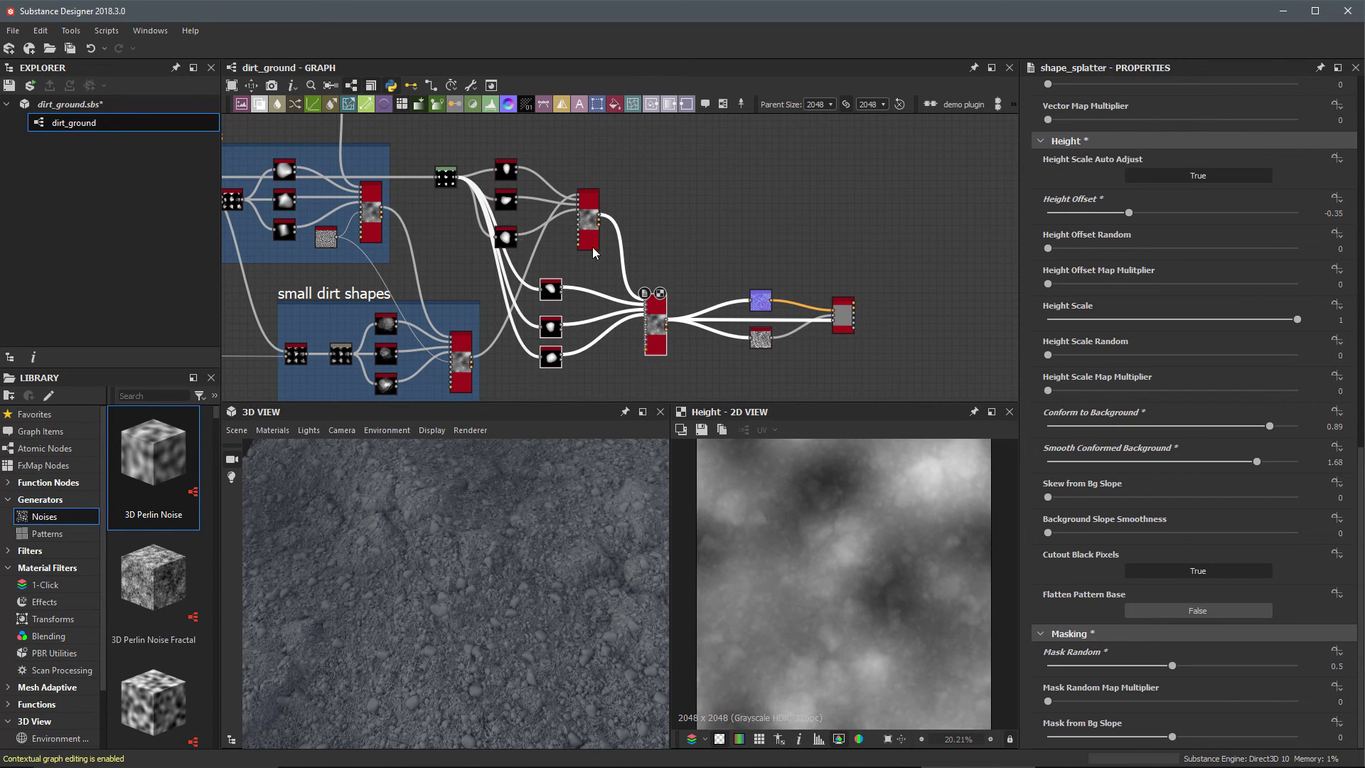
pyautogui.scroll(2, 594, 253)
pyautogui.scroll(1, 496, 141)
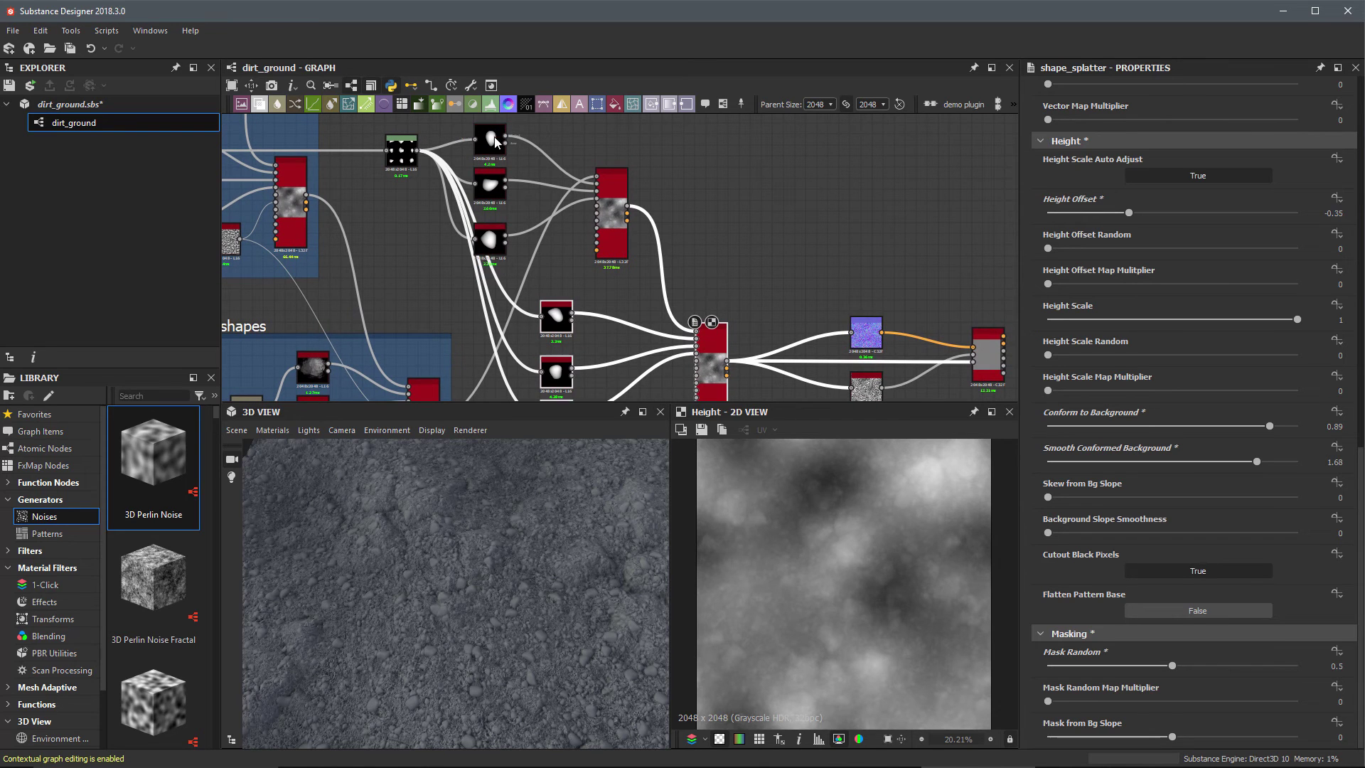
pyautogui.scroll(-2, 523, 240)
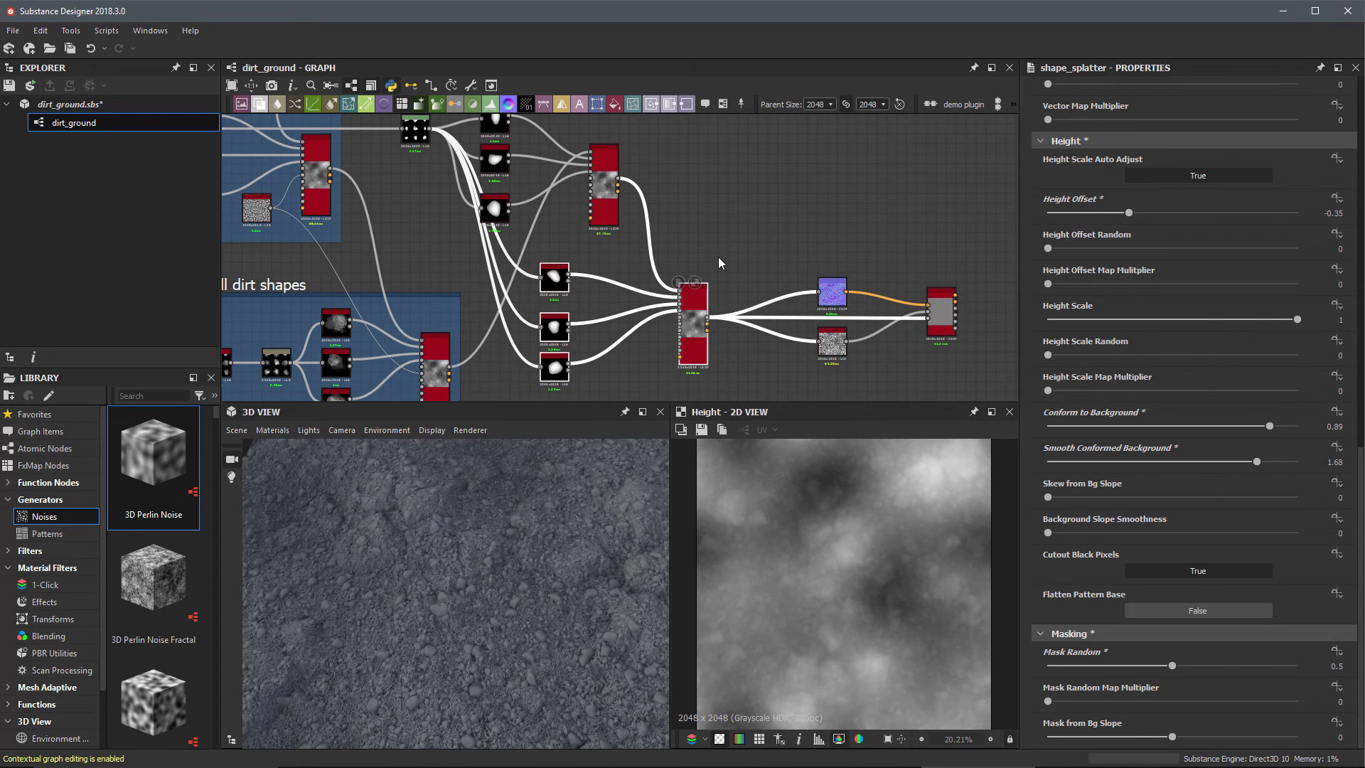
pyautogui.scroll(-2, 718, 258)
pyautogui.moveTo(620, 202); pyautogui.dragTo(625, 212, button='middle')
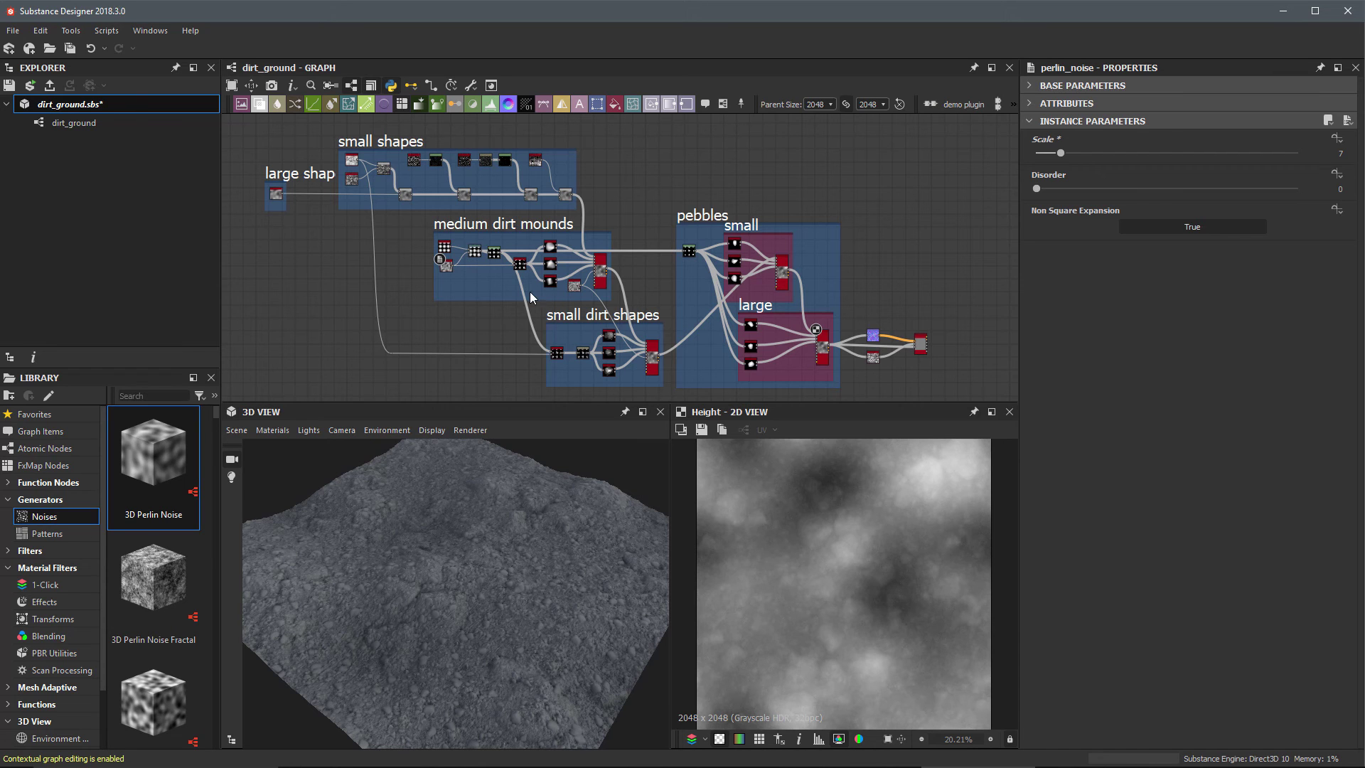
# Step: Try a Disorder of 0.42 on the Perlin Noise that drives the medium dirt mounds
pyautogui.scroll(8, 454, 255)
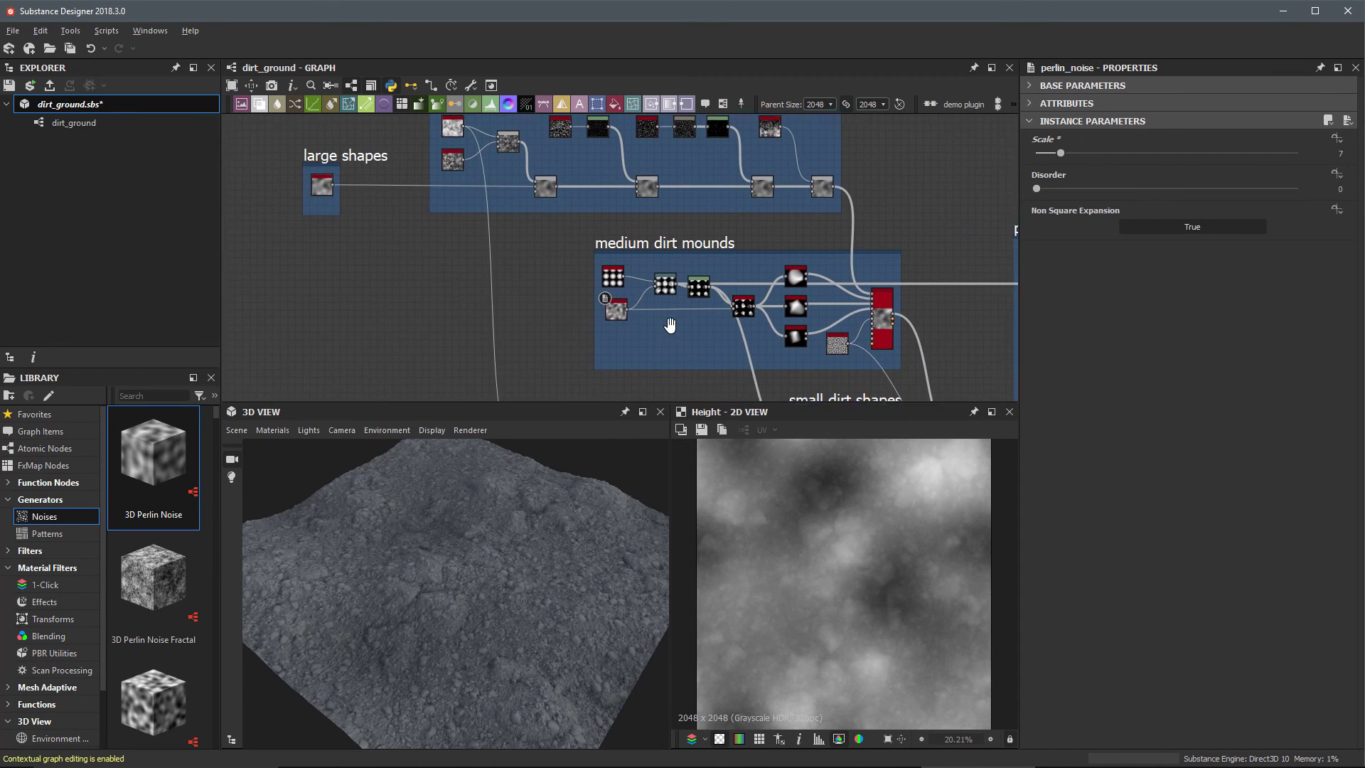
pyautogui.scroll(1, 527, 333)
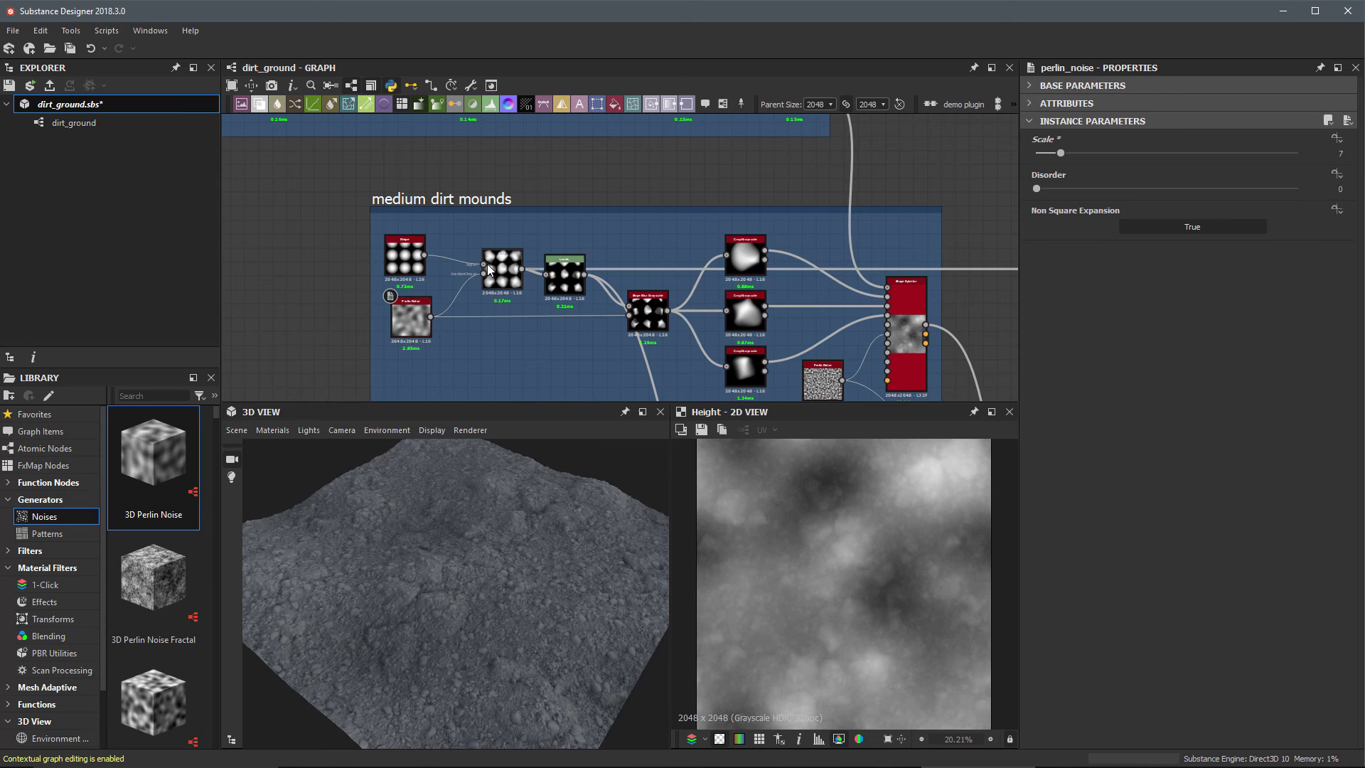
pyautogui.scroll(-2, 658, 287)
pyautogui.moveTo(932, 367); pyautogui.dragTo(802, 283, button='middle')
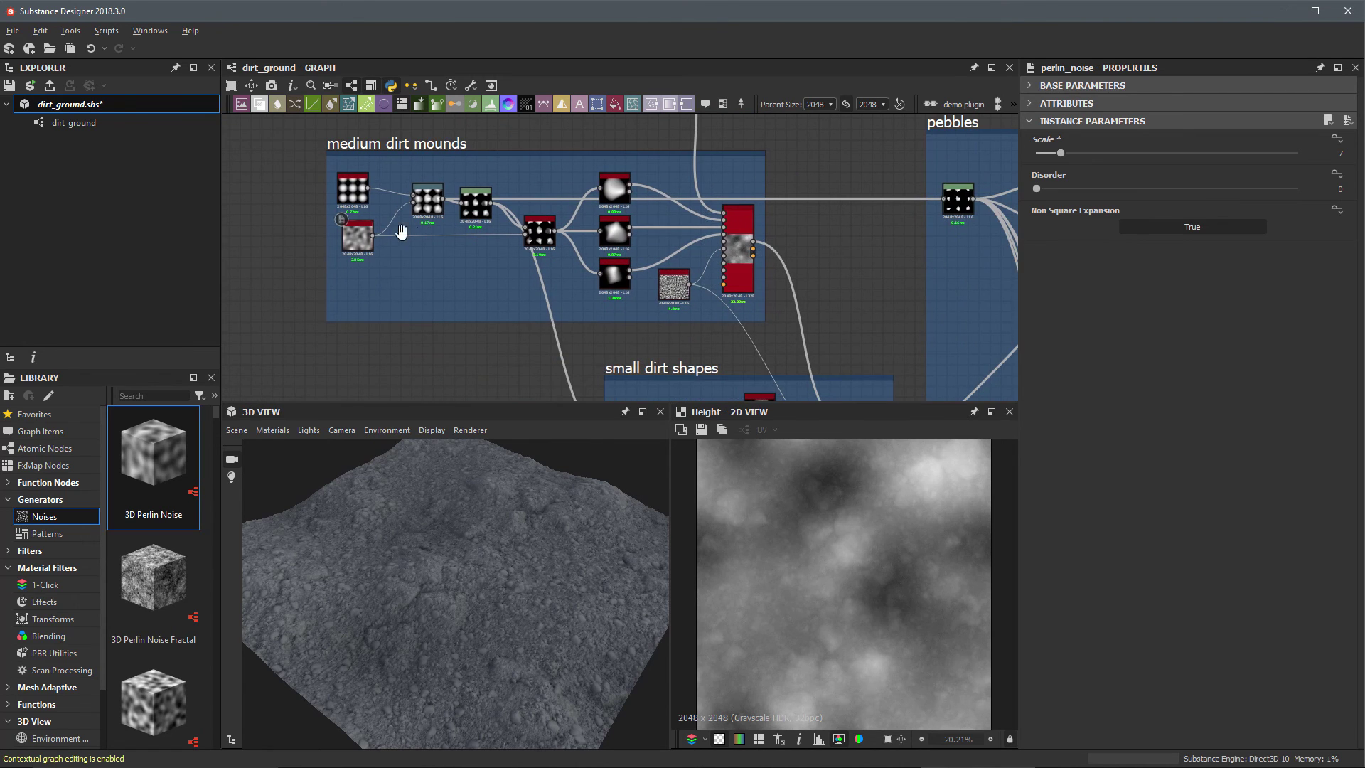
pyautogui.scroll(3, 384, 235)
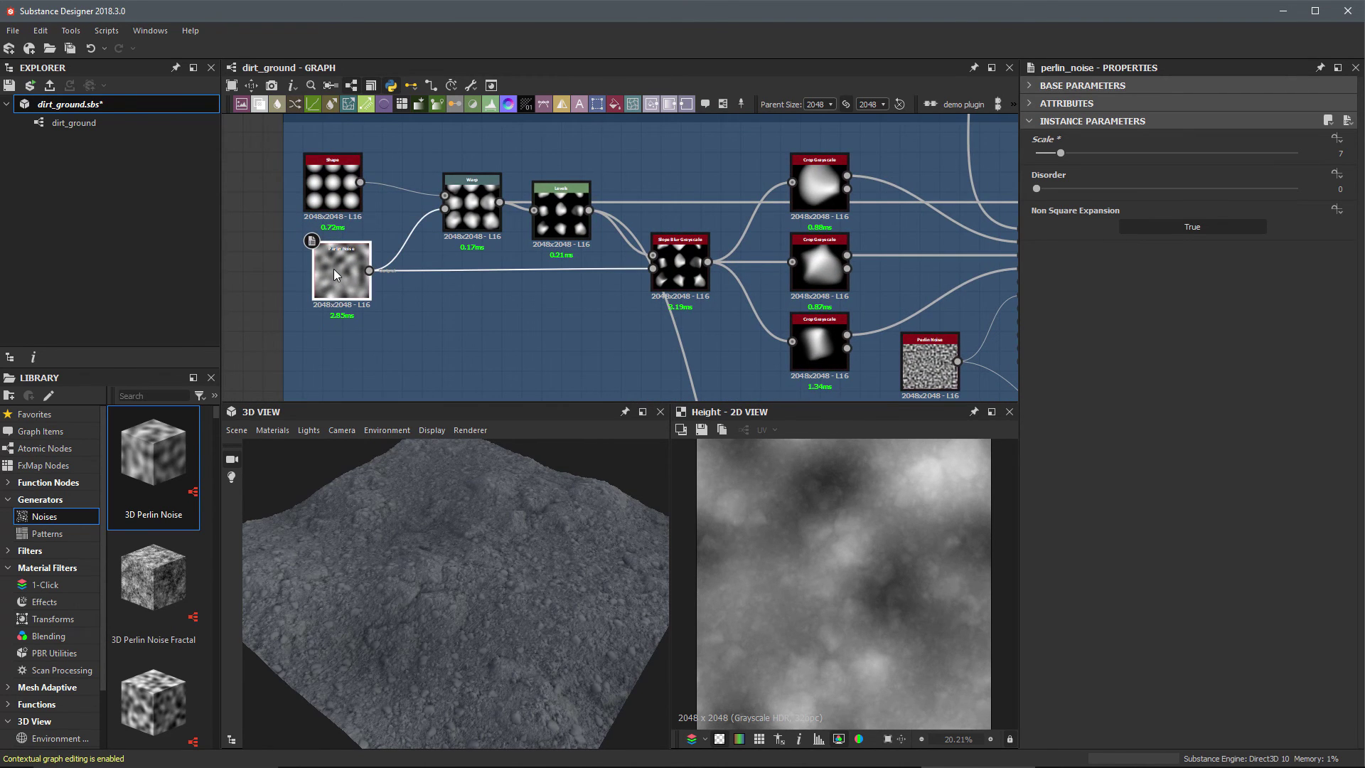
pyautogui.moveTo(1069, 188); pyautogui.dragTo(1146, 188)
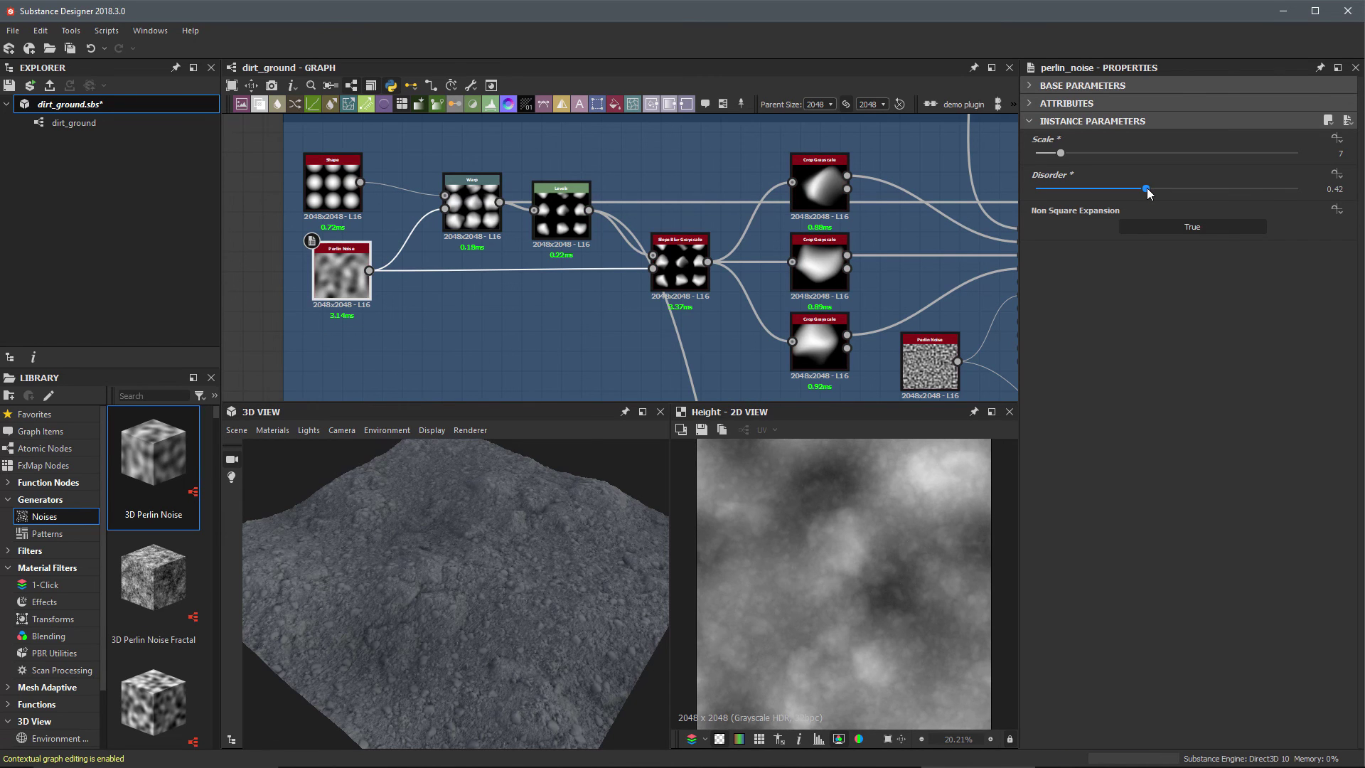
pyautogui.moveTo(511, 537); pyautogui.dragTo(471, 502)
# Step: Try a Disorder of 0.72 on the same Perlin Noise, inspect the ground, and return the Disorder to 0
pyautogui.click(1222, 189)
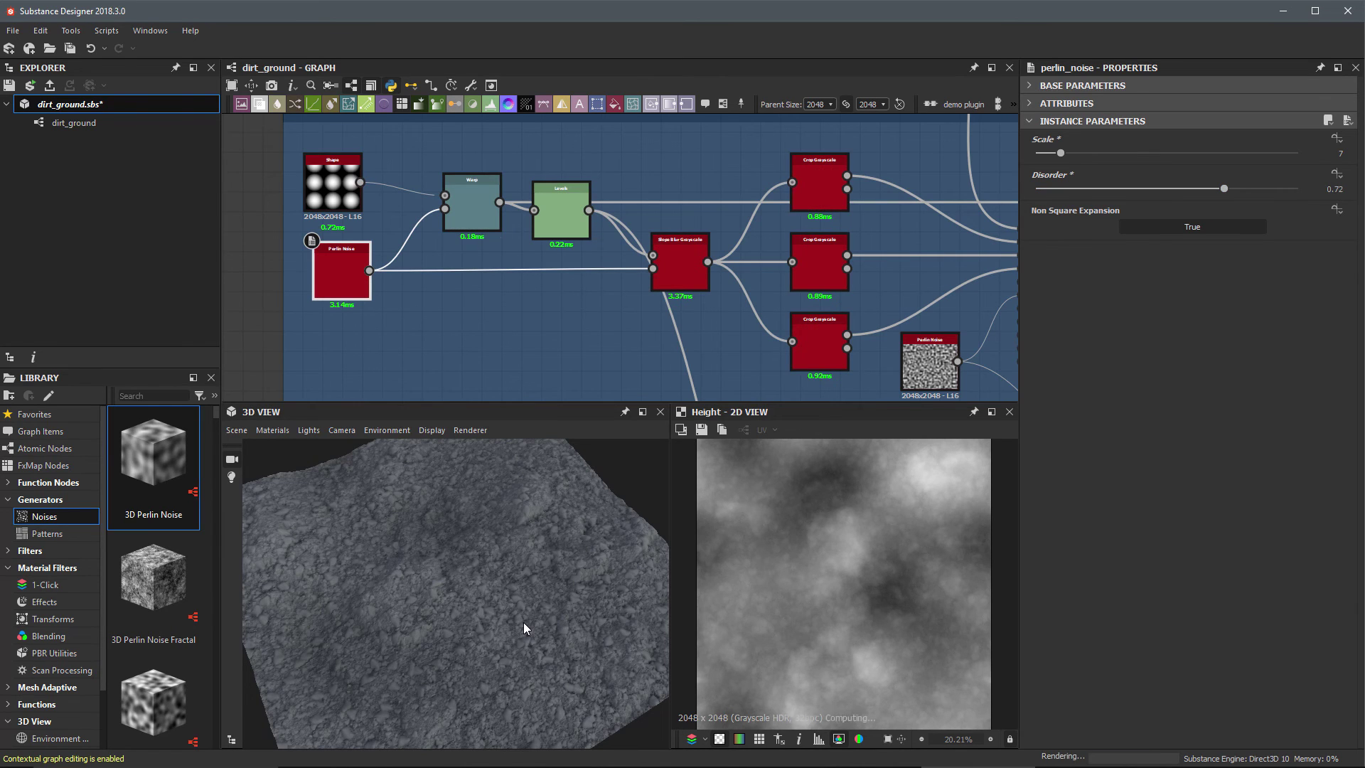
pyautogui.moveTo(461, 590); pyautogui.dragTo(576, 597)
pyautogui.scroll(-3, 725, 305)
pyautogui.moveTo(689, 311); pyautogui.dragTo(593, 299, button='middle')
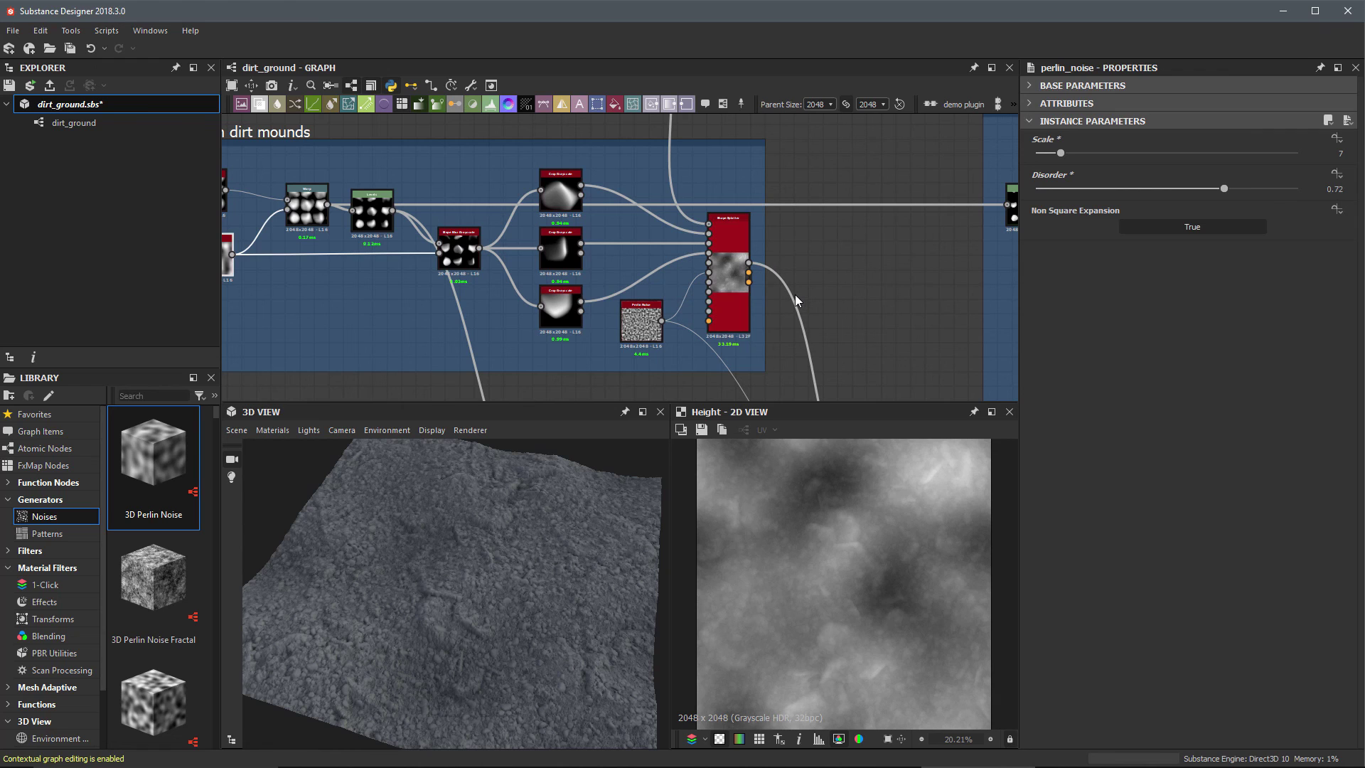
pyautogui.moveTo(1223, 188); pyautogui.dragTo(1018, 194)
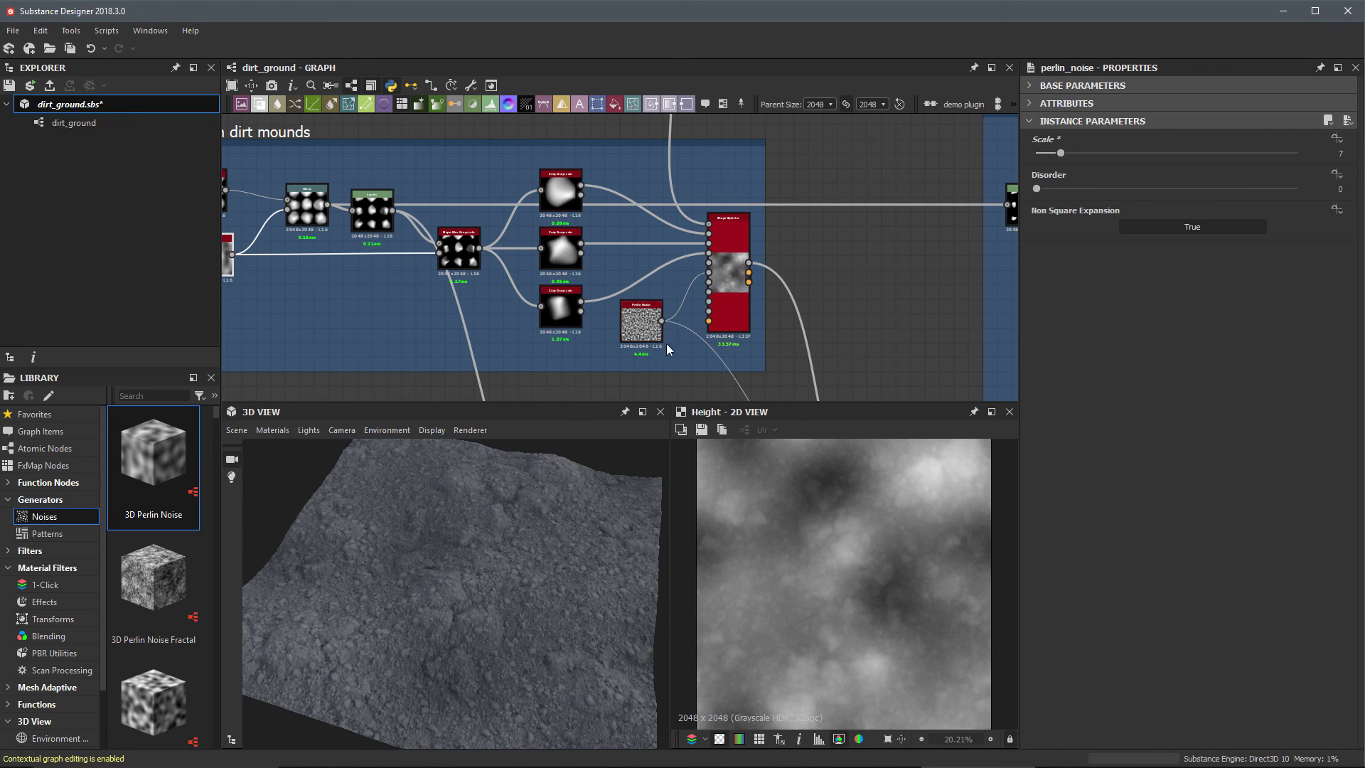
# Step: Review how the medium dirt mounds group feeds the small dirt shapes and pebbles groups in the graph
pyautogui.scroll(-5, 774, 290)
pyautogui.moveTo(834, 270); pyautogui.dragTo(706, 245, button='middle')
pyautogui.scroll(-1, 706, 245)
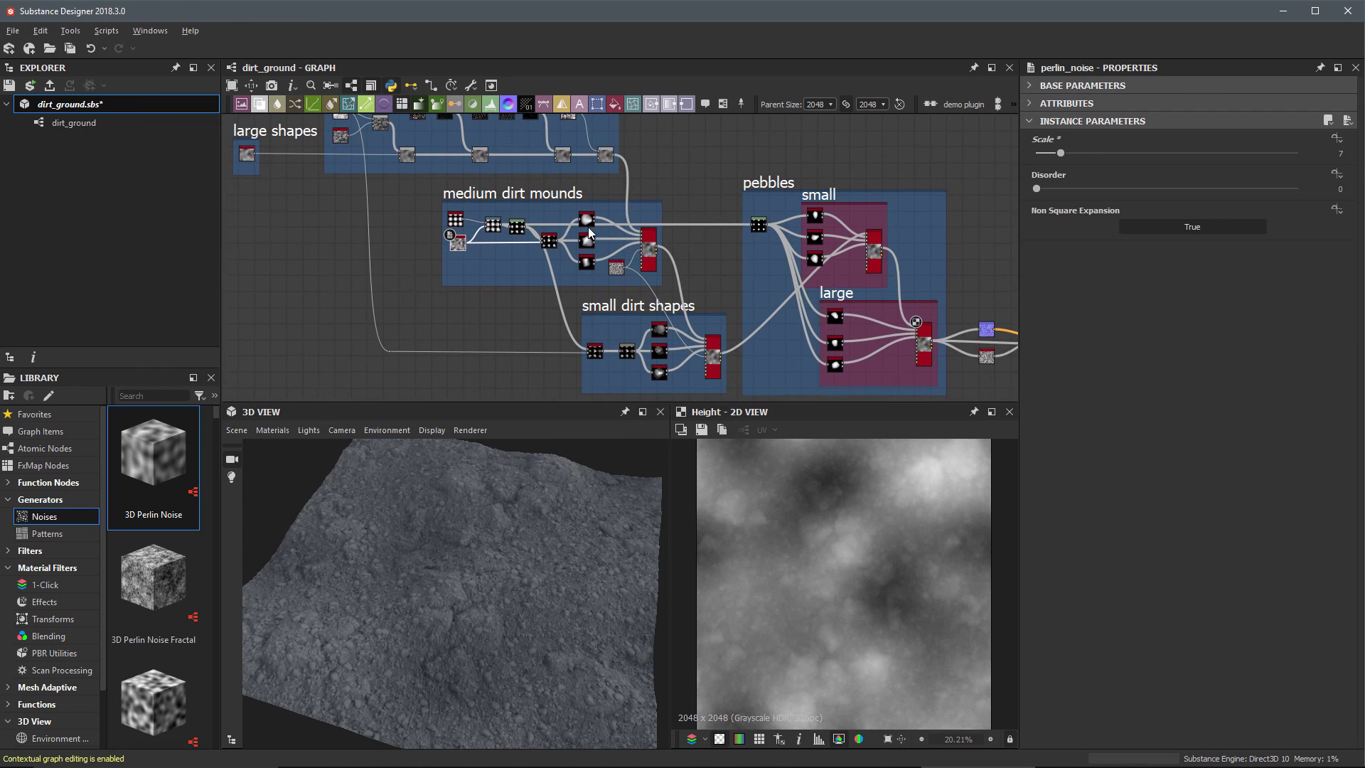
pyautogui.scroll(1, 588, 229)
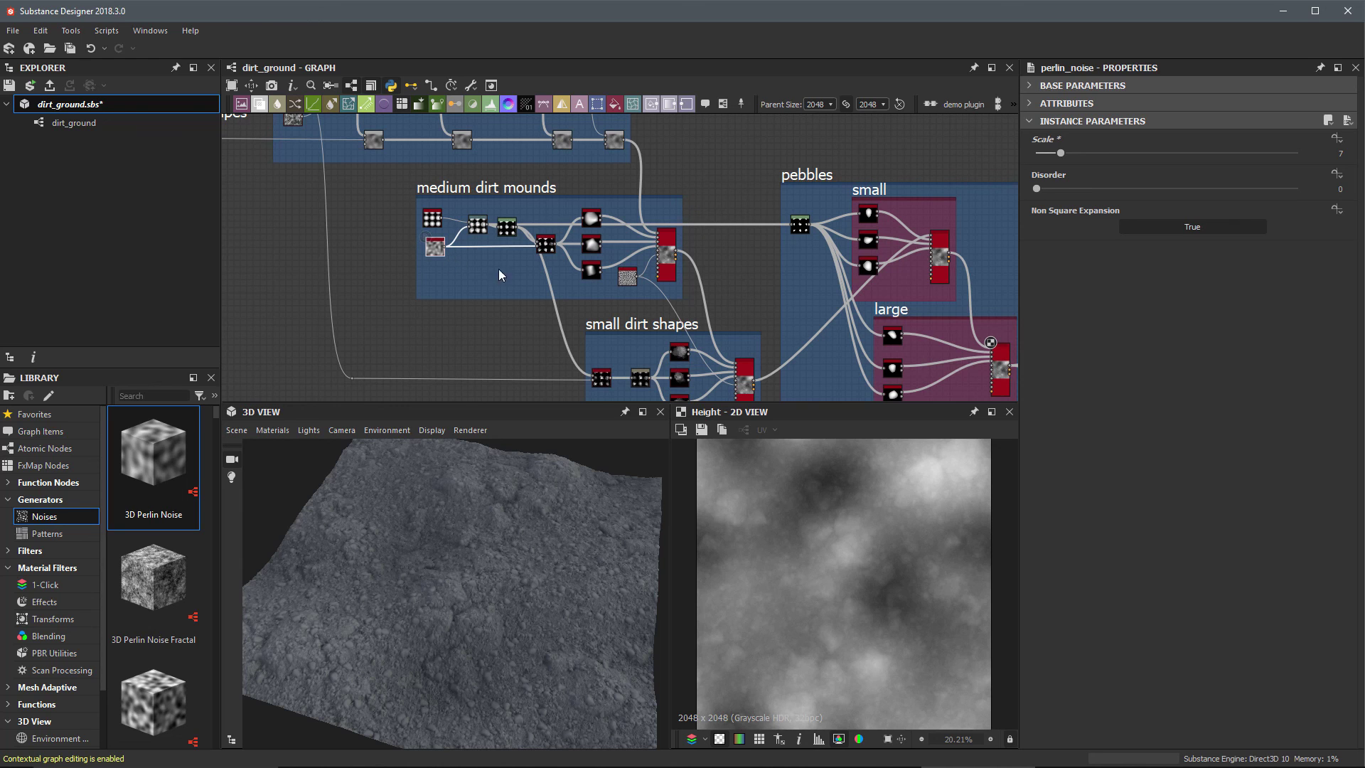
pyautogui.moveTo(762, 259); pyautogui.dragTo(714, 283, button='middle')
pyautogui.scroll(-4, 807, 272)
pyautogui.scroll(2, 714, 283)
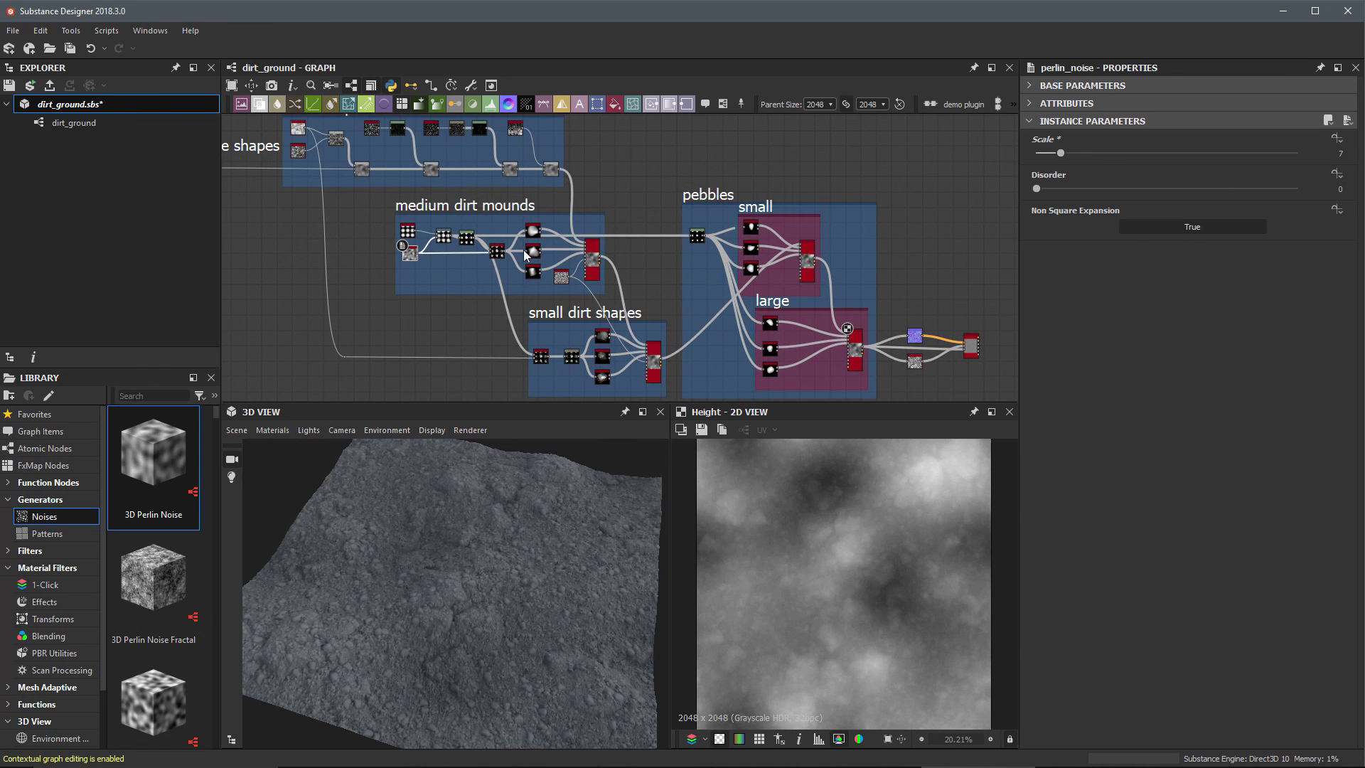